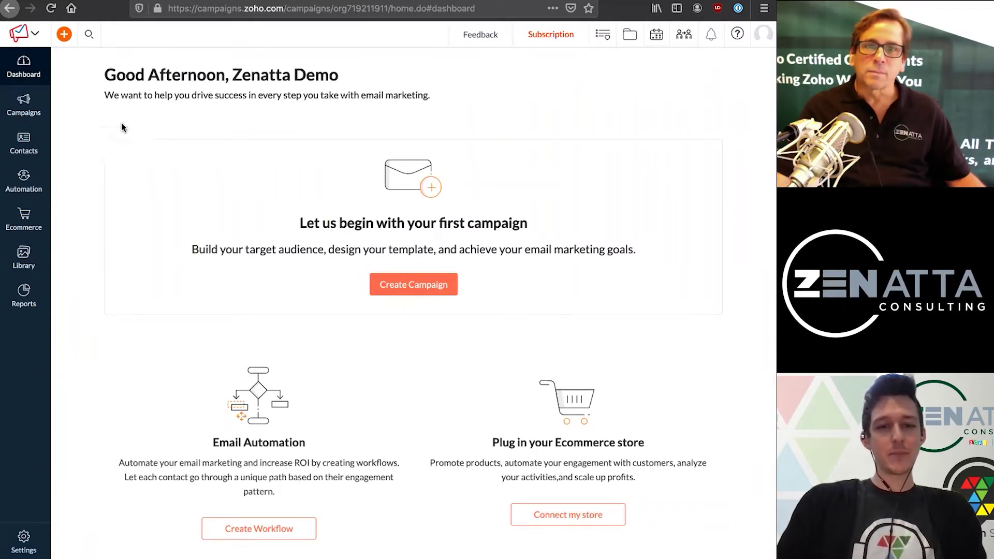
- Open the list of campaign types from the Campaigns menu in the sidebar
{"action": "left_click", "coordinate": [28, 107]}
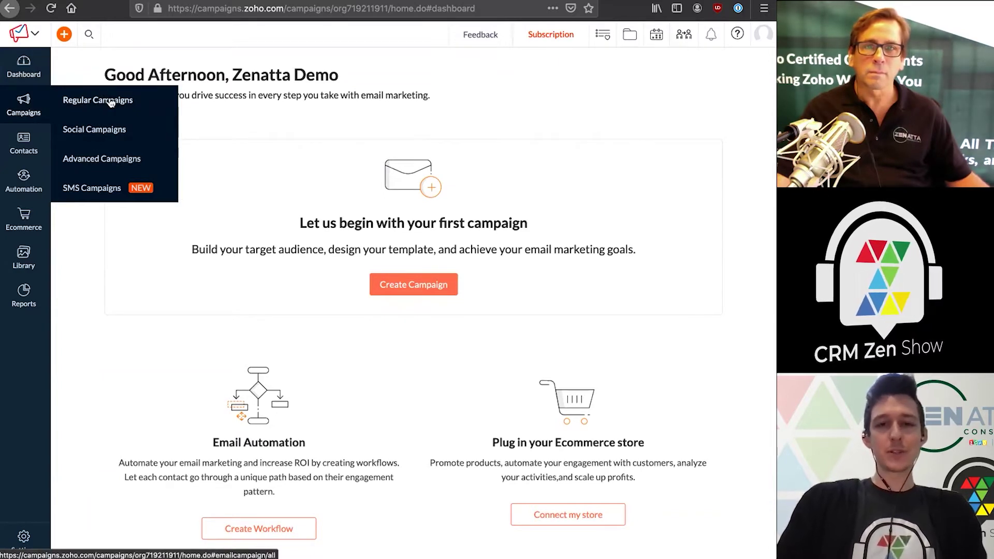
- Look through the Social Campaigns page and the available Advanced Campaign types
{"action": "left_click", "coordinate": [98, 129]}
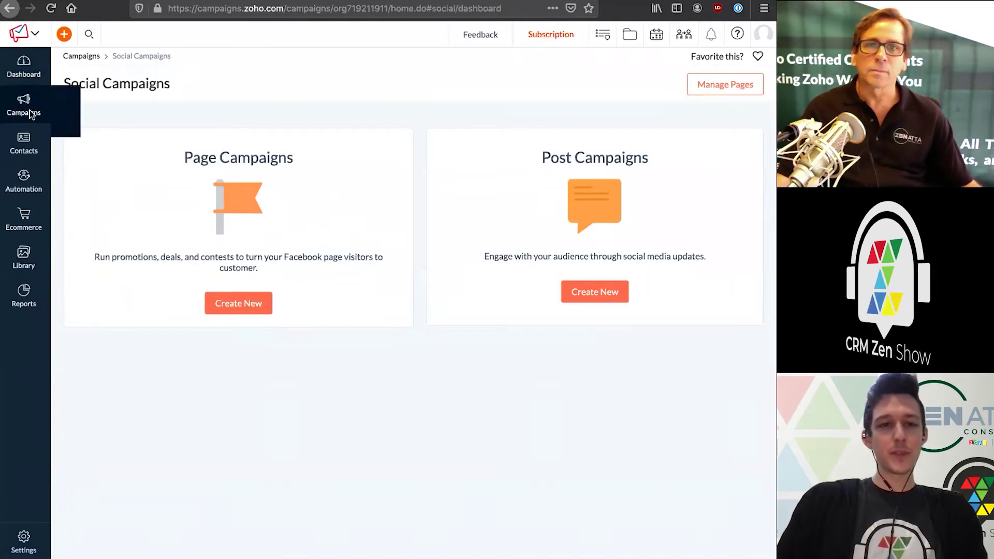
{"action": "mouse_move", "coordinate": [27, 107]}
{"action": "left_click", "coordinate": [96, 160]}
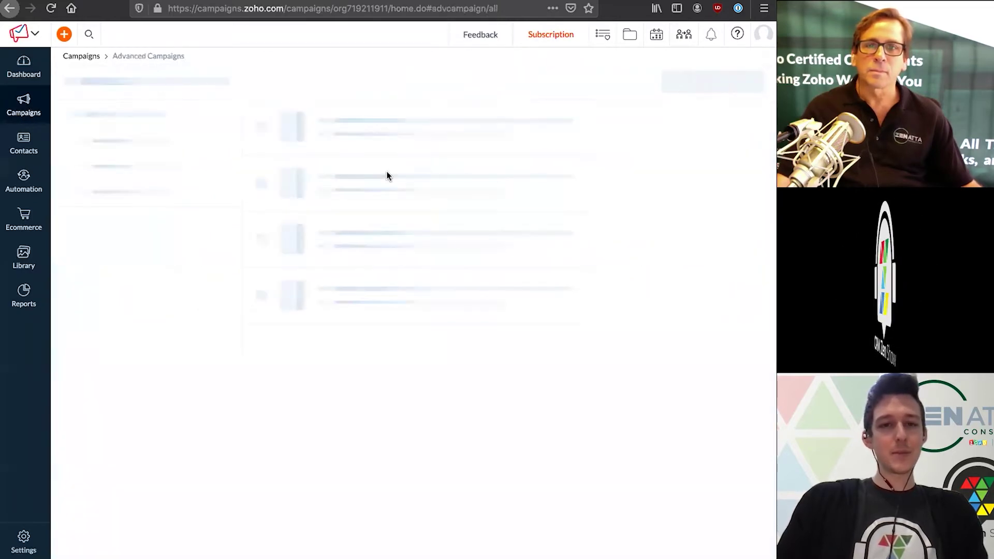
{"action": "left_click", "coordinate": [396, 346]}
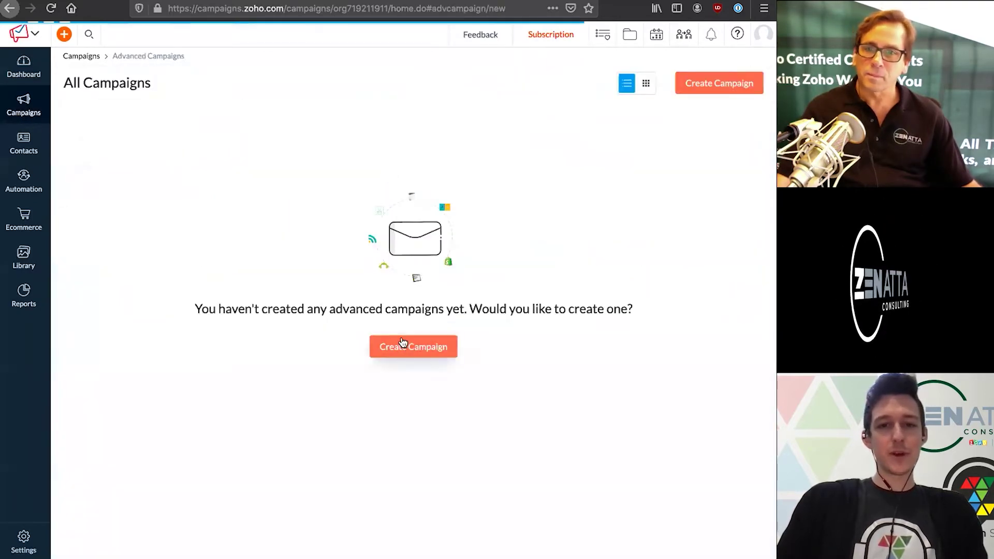
{"action": "scroll", "coordinate": [196, 228], "scroll_direction": "down", "scroll_amount": 2}
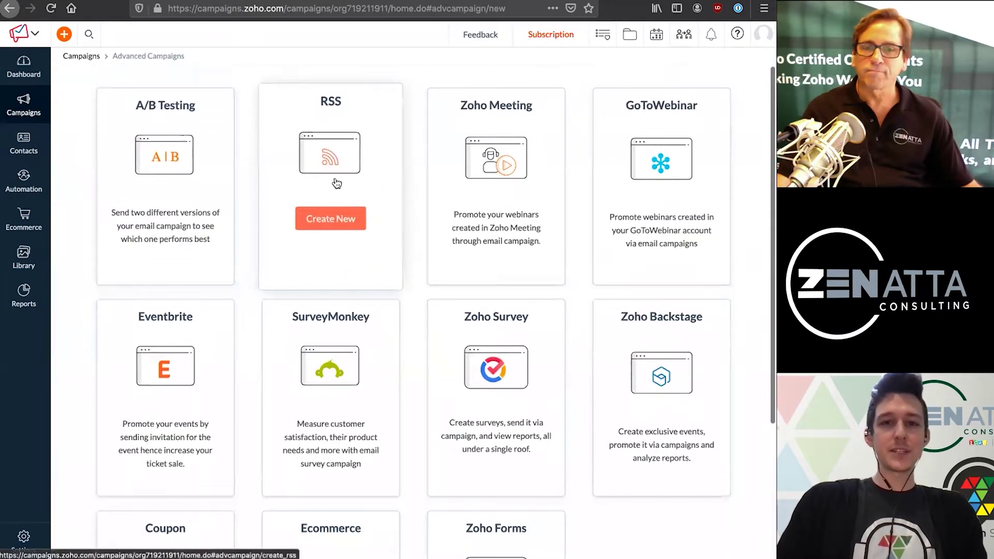
{"action": "scroll", "coordinate": [334, 184], "scroll_direction": "down", "scroll_amount": 4}
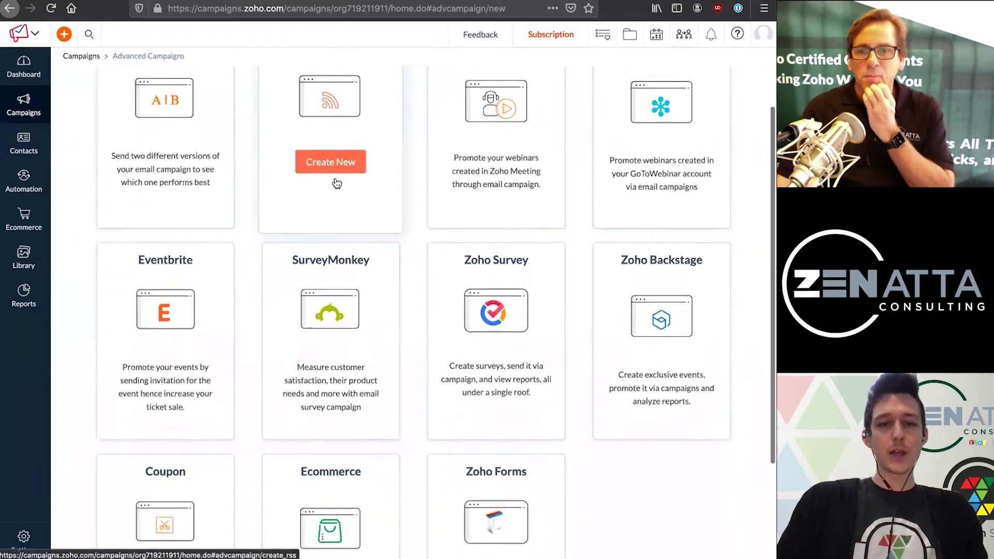
{"action": "mouse_move", "coordinate": [497, 288]}
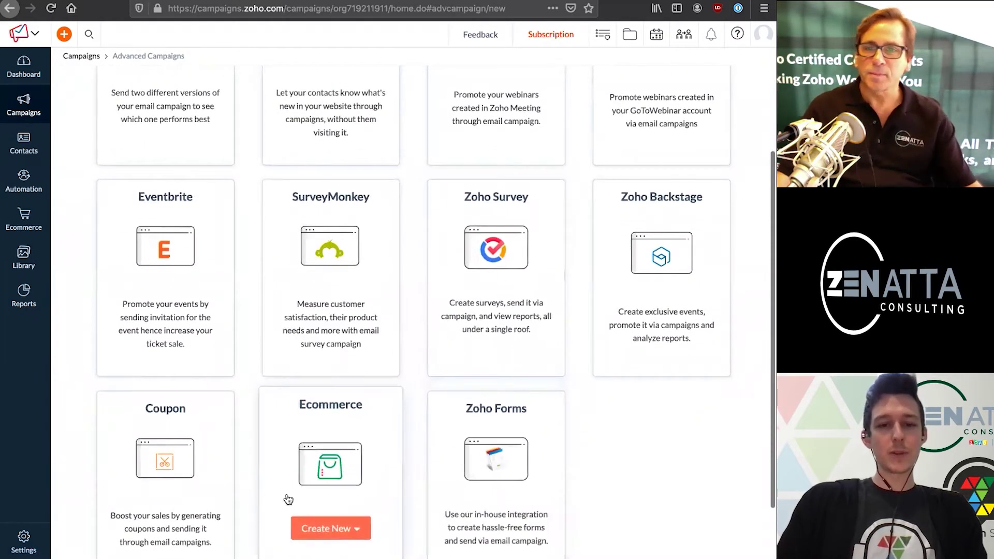
{"action": "scroll", "coordinate": [262, 451], "scroll_direction": "up", "scroll_amount": 5}
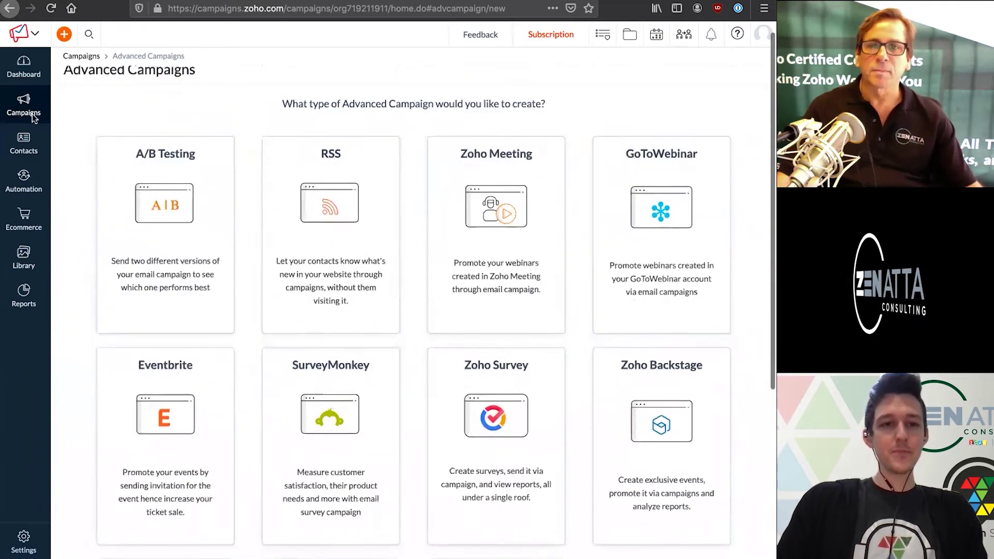
- Check the SMS Campaigns page, then go to Regular Campaigns and start a new email campaign
{"action": "mouse_move", "coordinate": [30, 108]}
{"action": "left_click", "coordinate": [87, 188]}
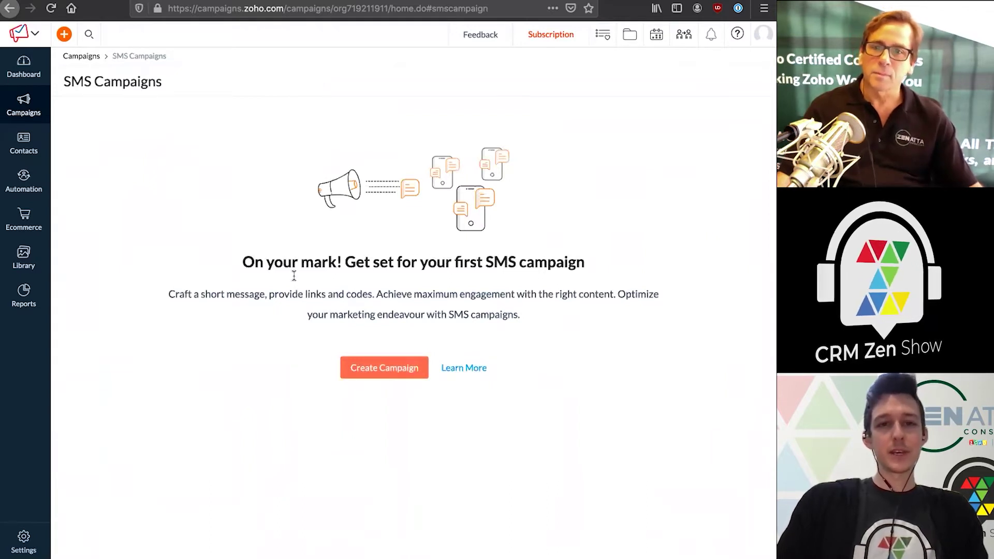
{"action": "mouse_move", "coordinate": [35, 107]}
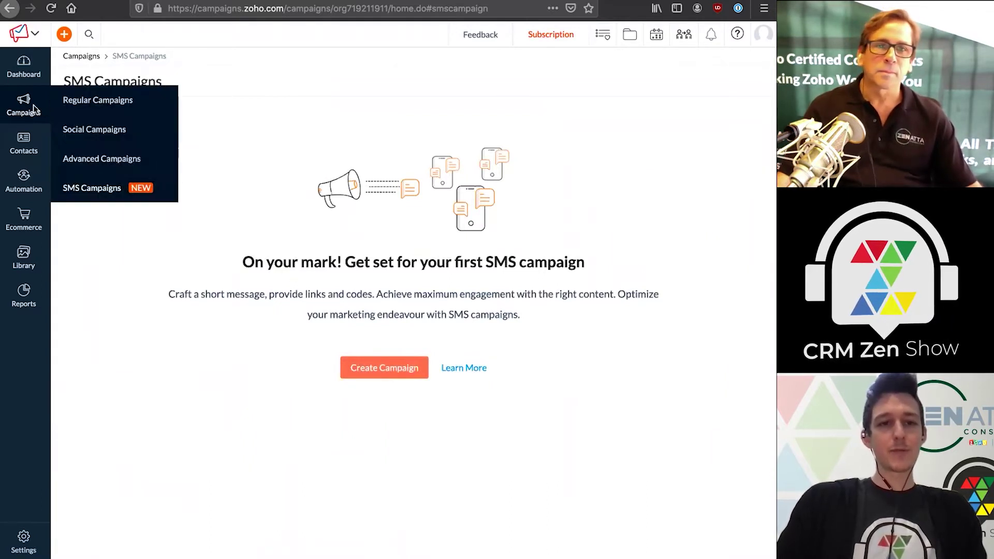
{"action": "left_click", "coordinate": [98, 104]}
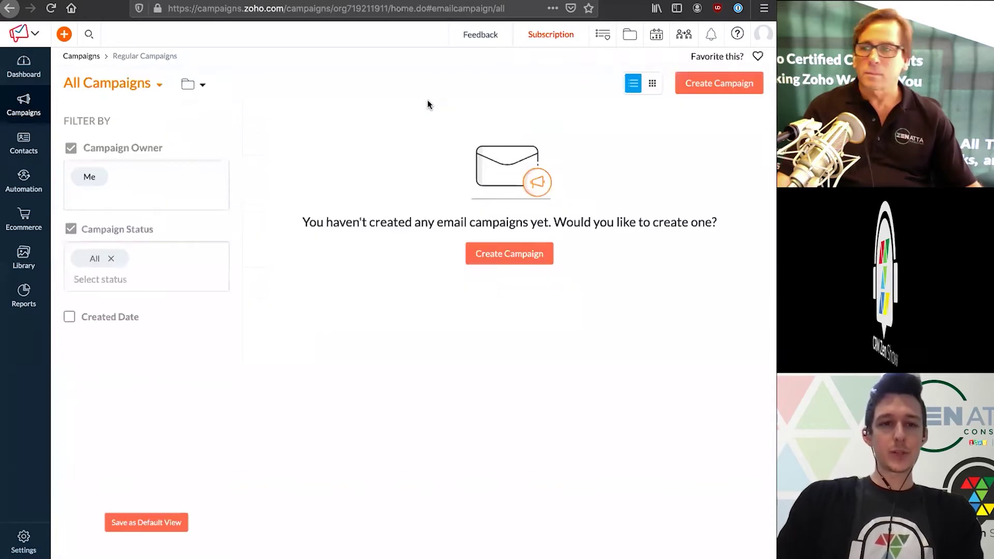
{"action": "left_click", "coordinate": [524, 255]}
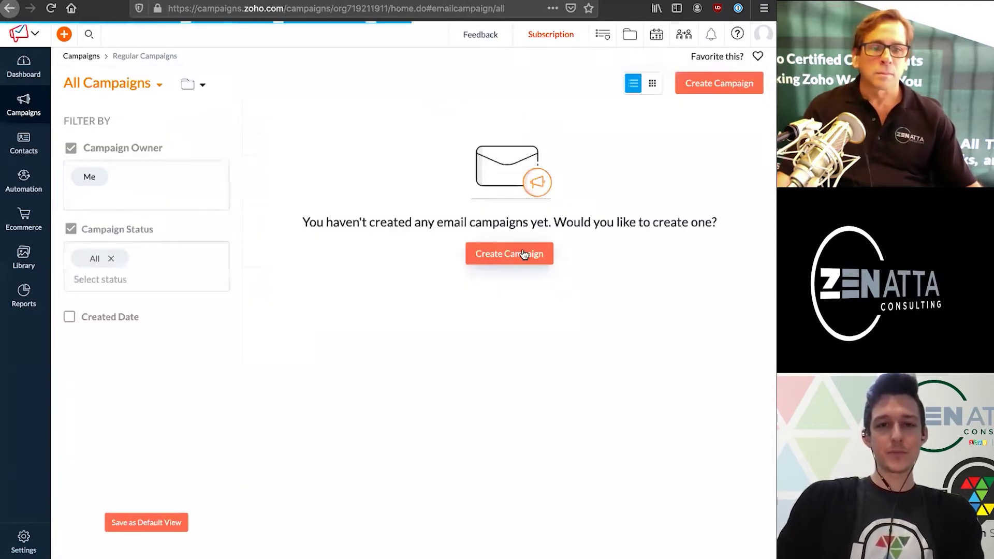
- Review the Untitled Campaign's Subject, Sender, Recipient and Content sections, then edit its name
{"action": "scroll", "coordinate": [500, 176], "scroll_direction": "down", "scroll_amount": 1}
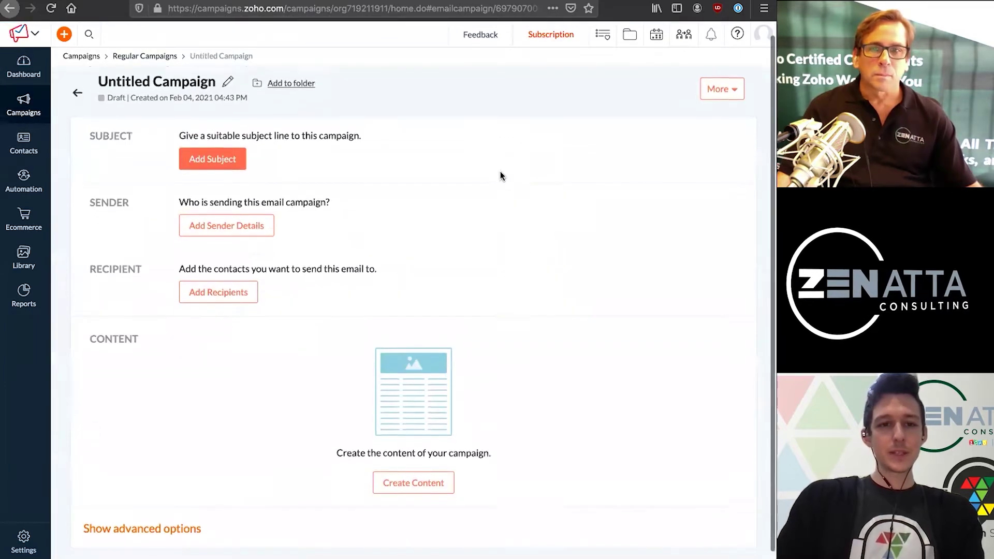
{"action": "scroll", "coordinate": [319, 153], "scroll_direction": "up", "scroll_amount": 1}
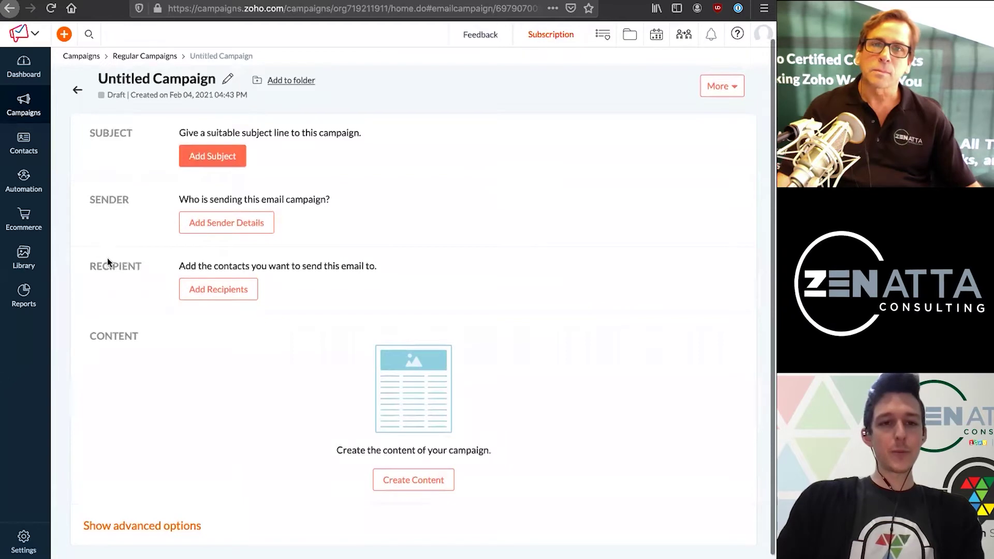
{"action": "scroll", "coordinate": [122, 305], "scroll_direction": "down", "scroll_amount": 1}
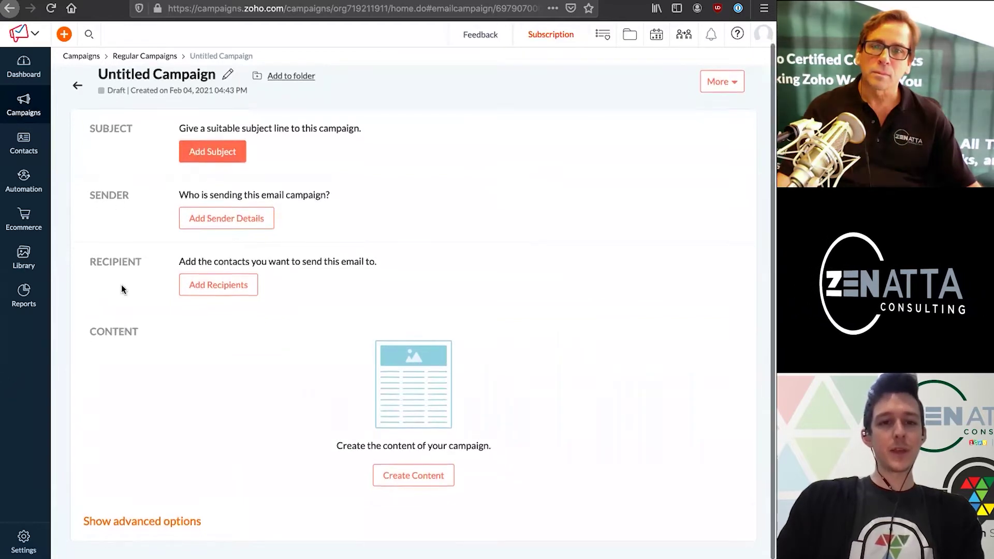
{"action": "double_click", "coordinate": [119, 130]}
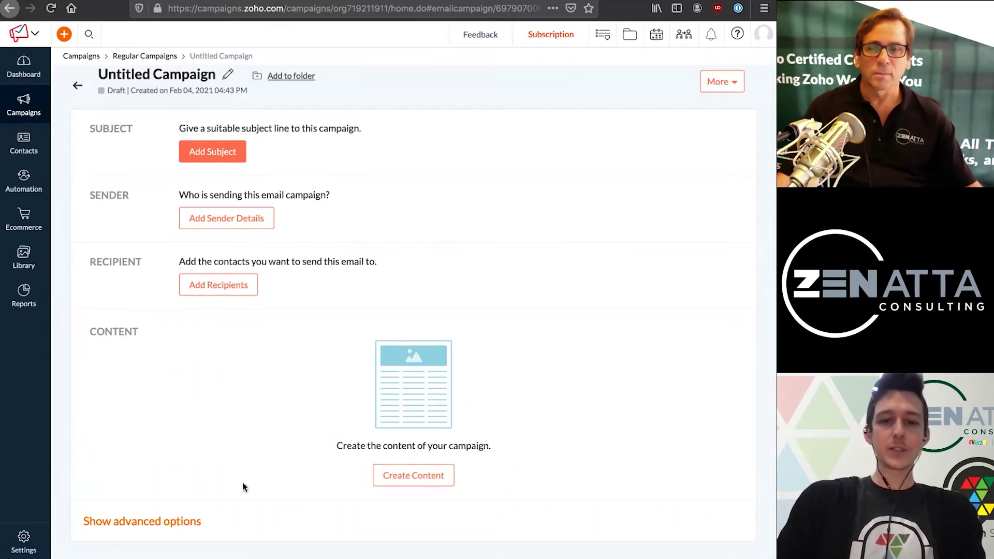
{"action": "scroll", "coordinate": [409, 481], "scroll_direction": "up", "scroll_amount": 1}
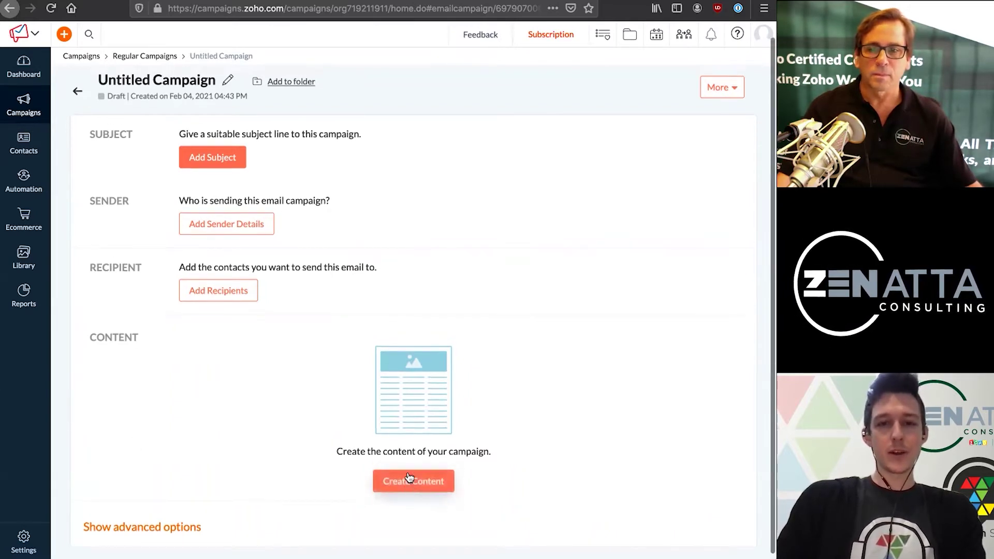
{"action": "scroll", "coordinate": [359, 225], "scroll_direction": "up", "scroll_amount": 1}
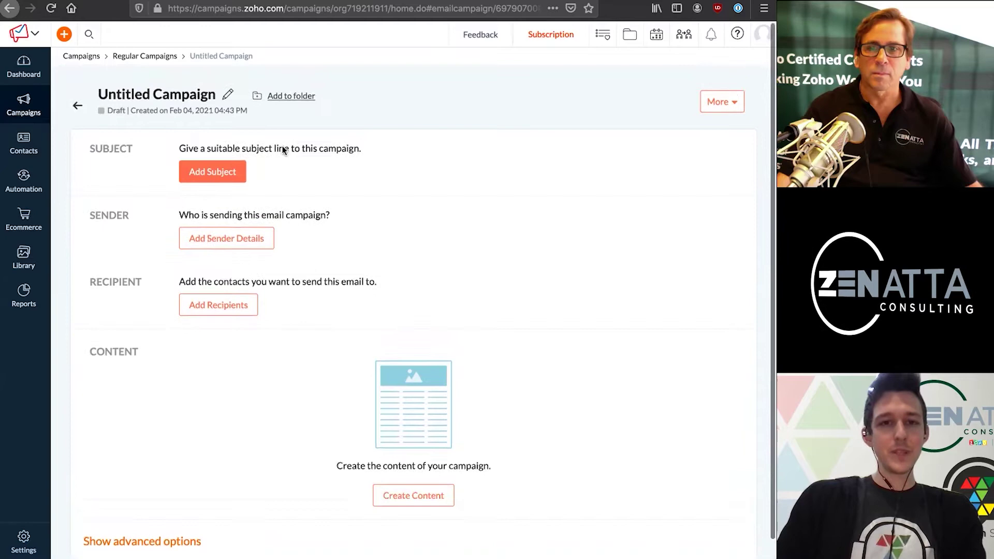
{"action": "left_click", "coordinate": [228, 97]}
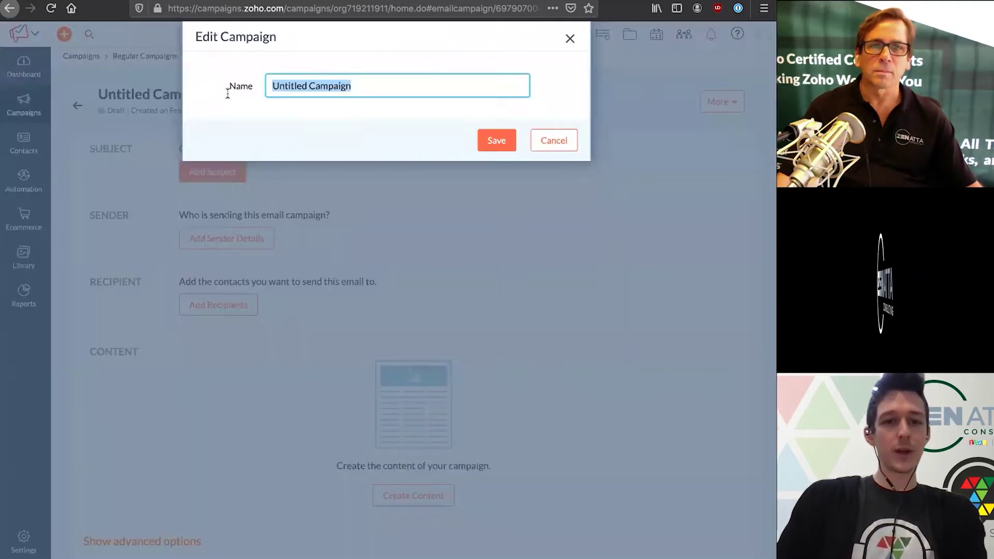
- Rename the campaign to 'Beginning of Year Sale - 2021' and save it
{"action": "triple_click", "coordinate": [308, 89]}
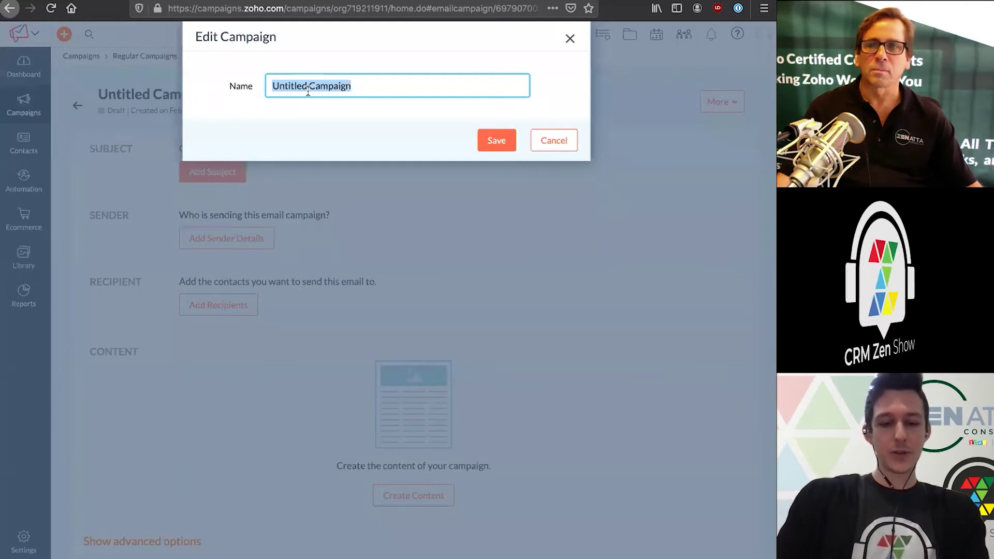
{"action": "type", "text": "Beg"}
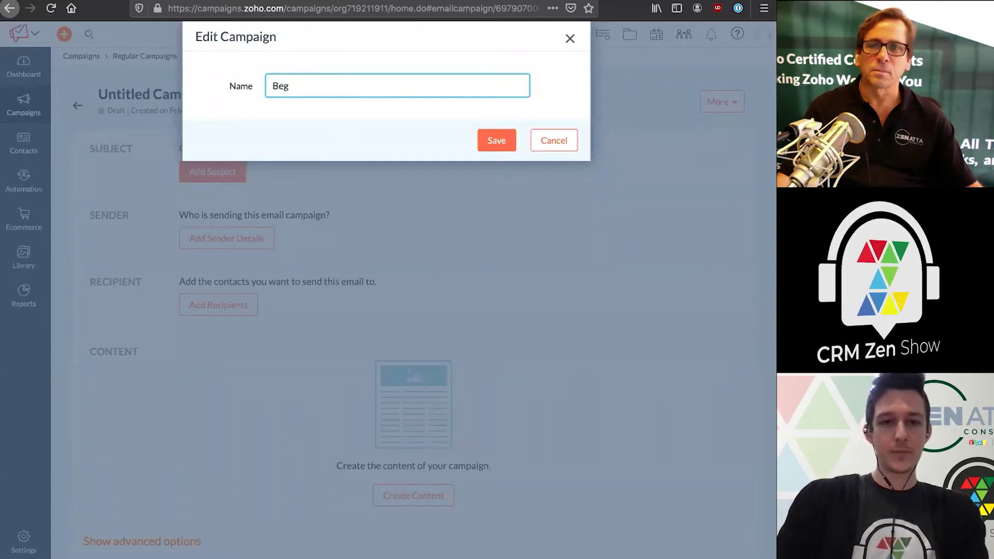
{"action": "type", "text": "inning of Year Sa"}
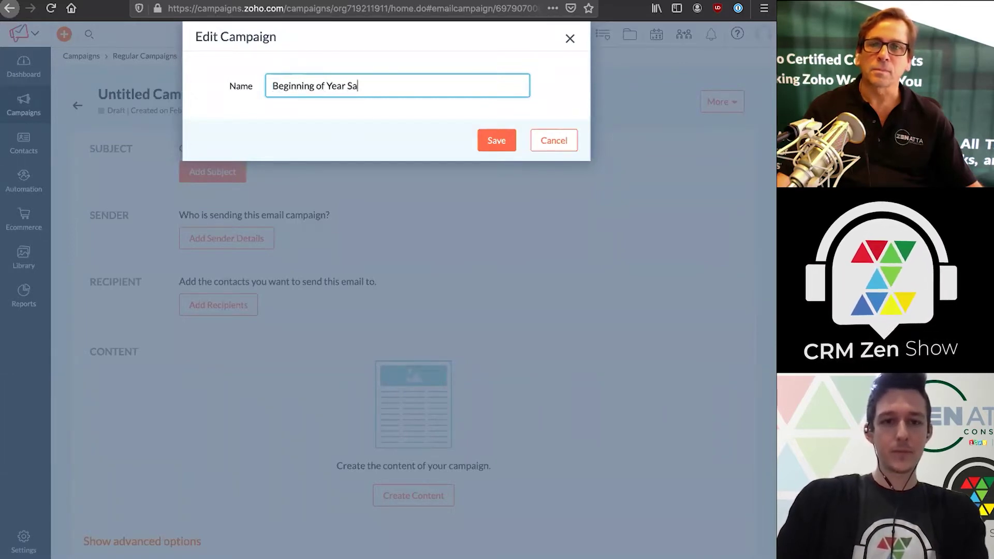
{"action": "type", "text": "le - 221021"}
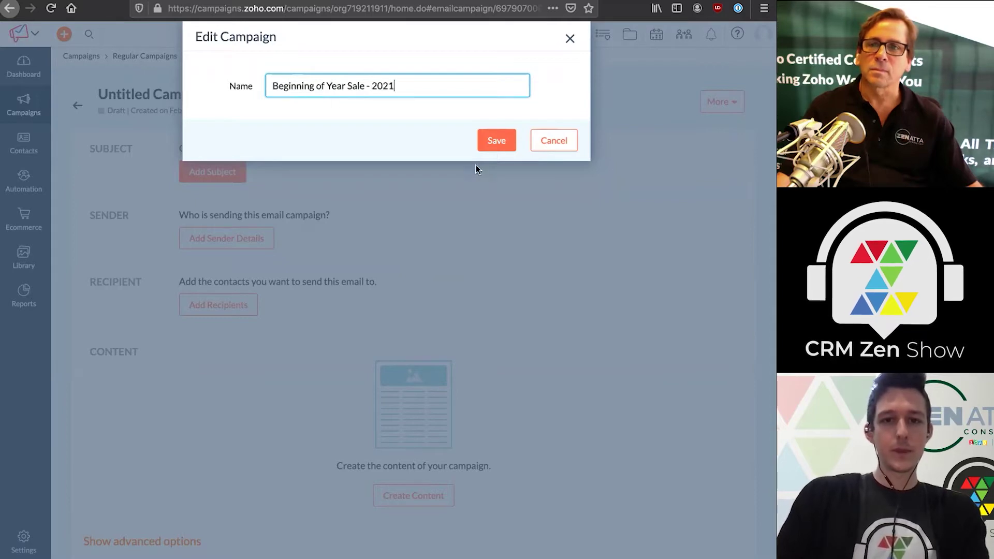
{"action": "left_click", "coordinate": [500, 147]}
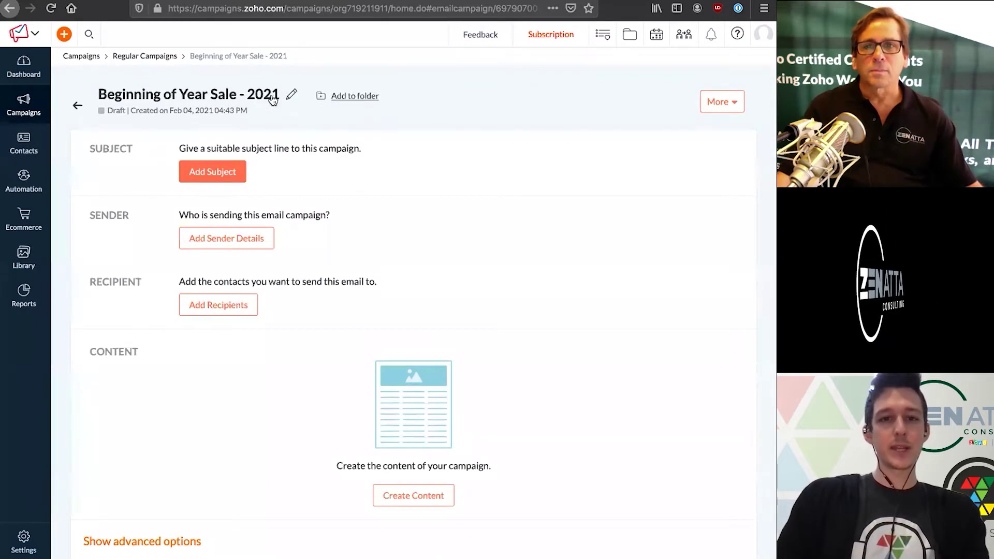
{"action": "scroll", "coordinate": [321, 138], "scroll_direction": "down", "scroll_amount": 1}
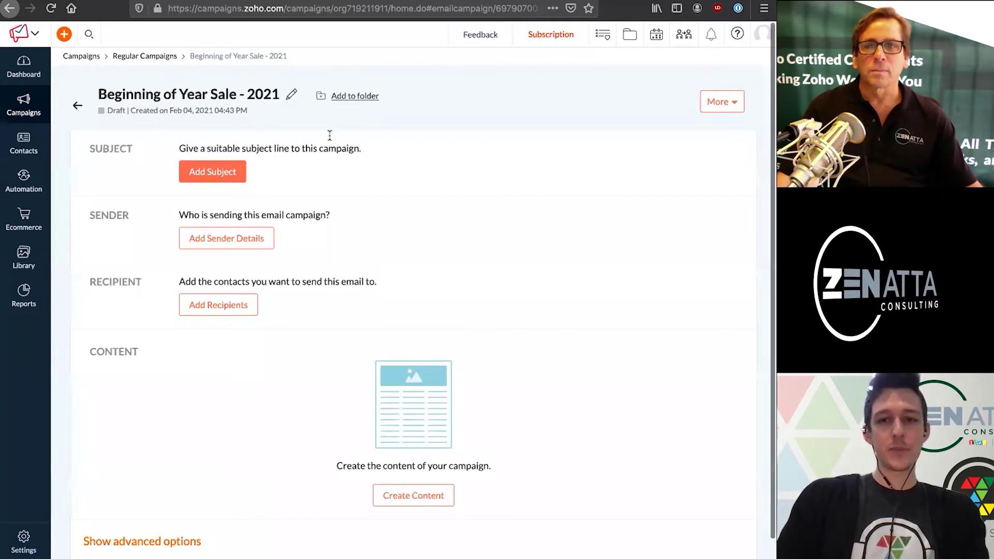
{"action": "left_click", "coordinate": [211, 163]}
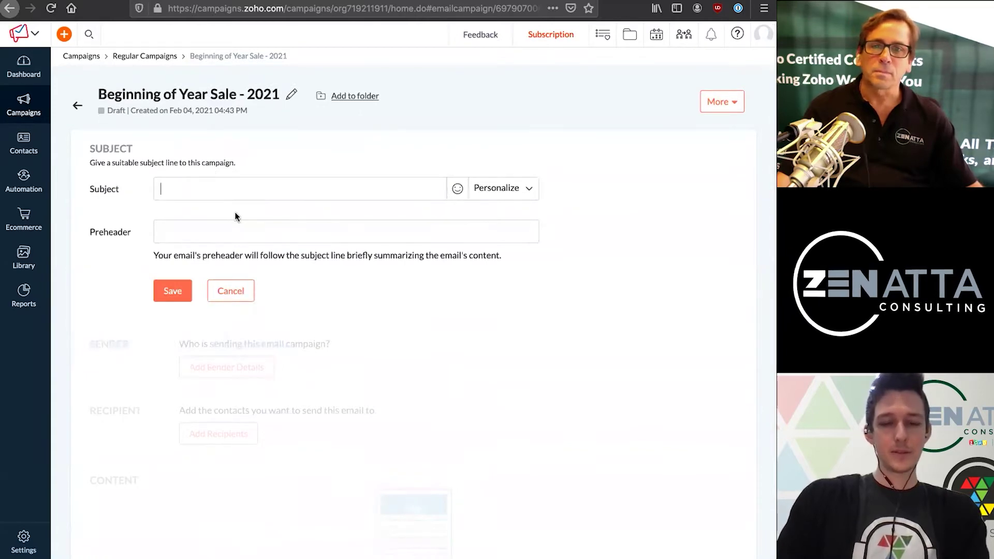
- Set the subject to '$[FNAME|Customer]$, we're running a sale!' with first-name personalization
{"action": "type", "text": "We're running a "}
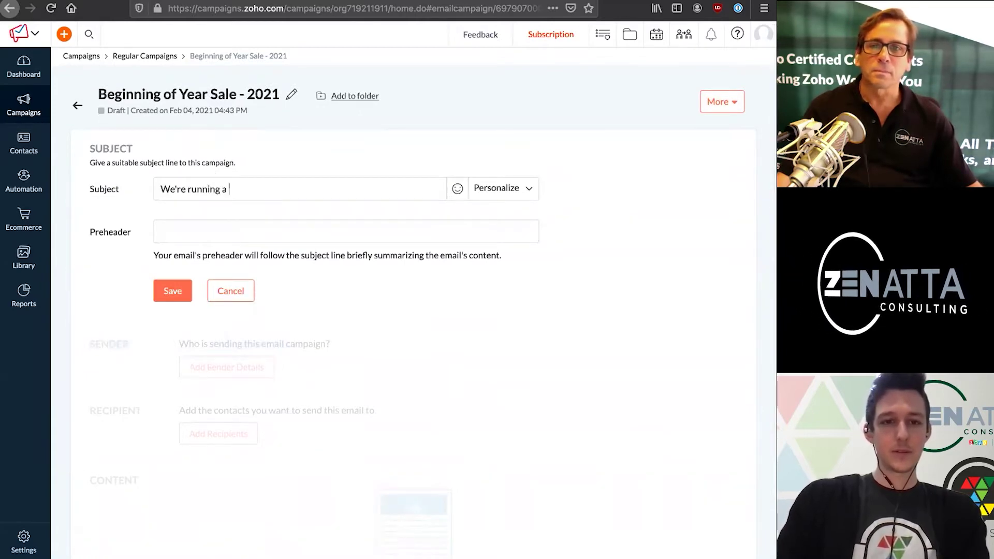
{"action": "type", "text": "sale!"}
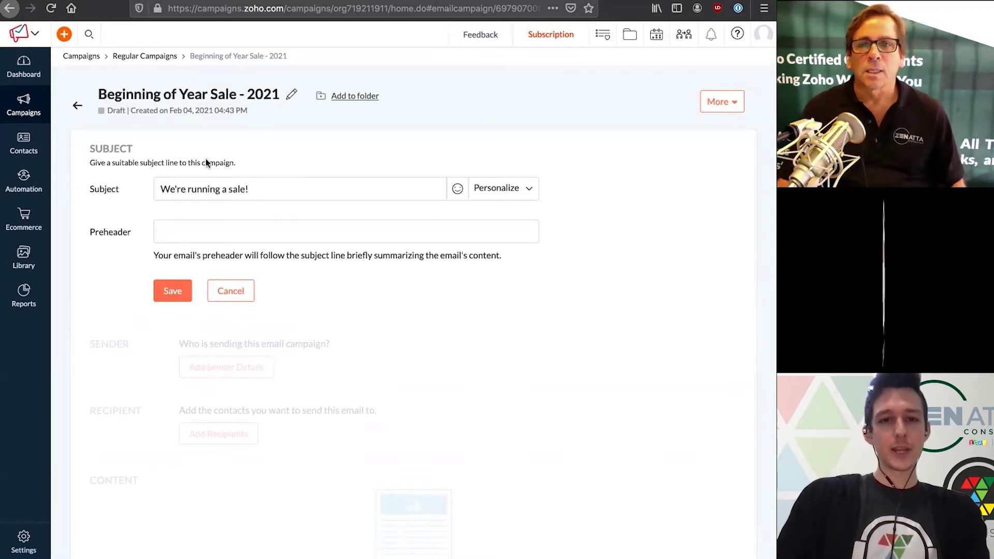
{"action": "left_click", "coordinate": [528, 190]}
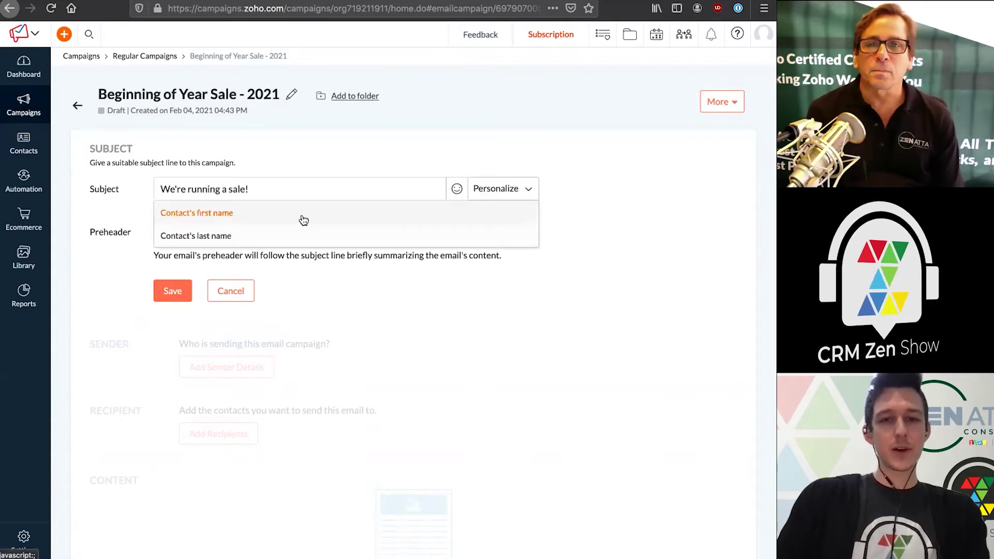
{"action": "left_click", "coordinate": [163, 187]}
{"action": "left_click", "coordinate": [524, 190]}
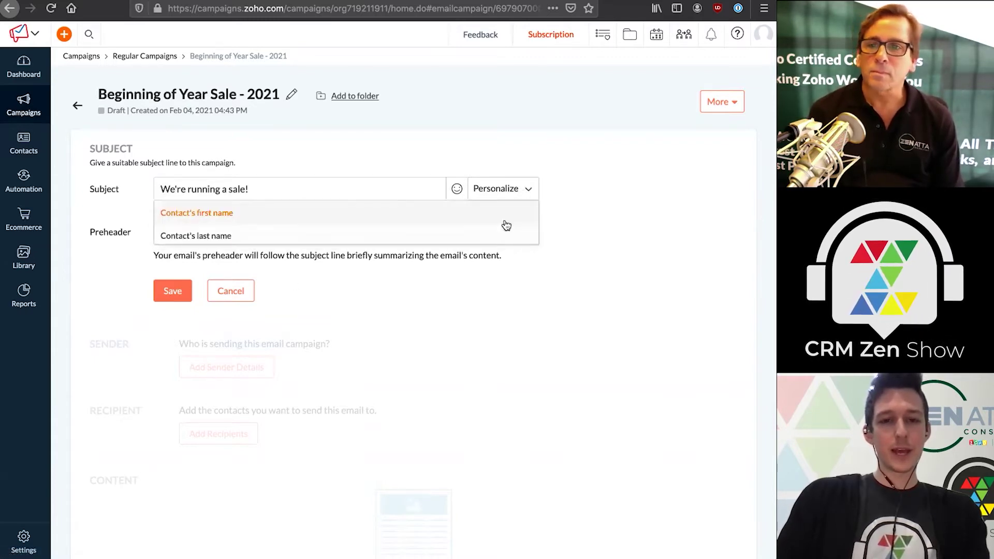
{"action": "left_click", "coordinate": [463, 222]}
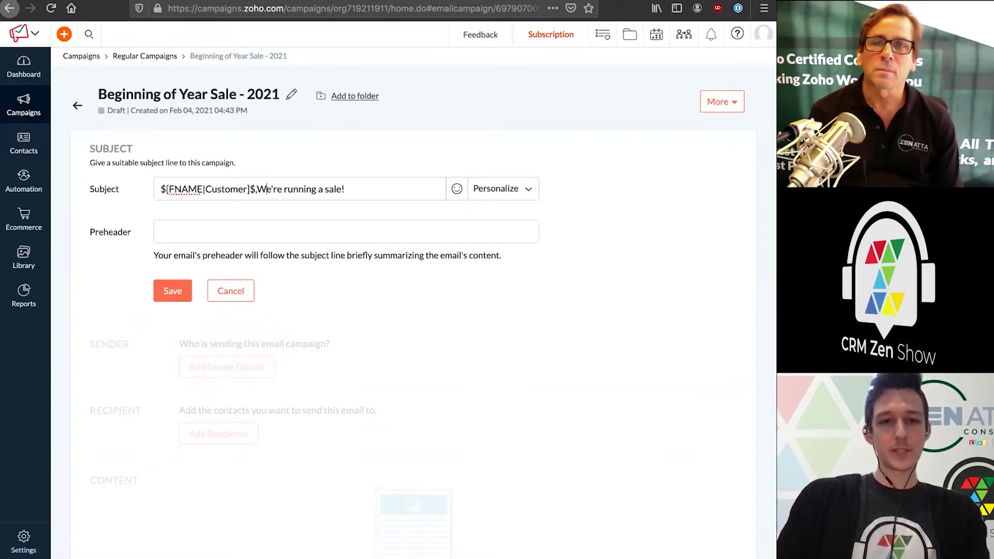
{"action": "key", "text": "BackSpace"}
{"action": "type", "text": "w"}
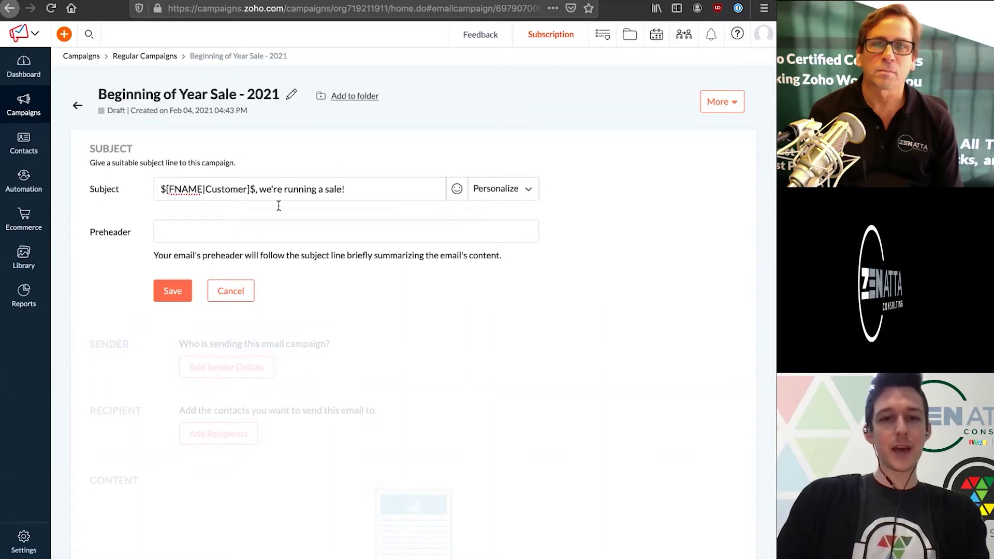
- Add the preheader 'You don't want to miss this deal!' and save the subject details
{"action": "scroll", "coordinate": [309, 222], "scroll_direction": "down", "scroll_amount": 2}
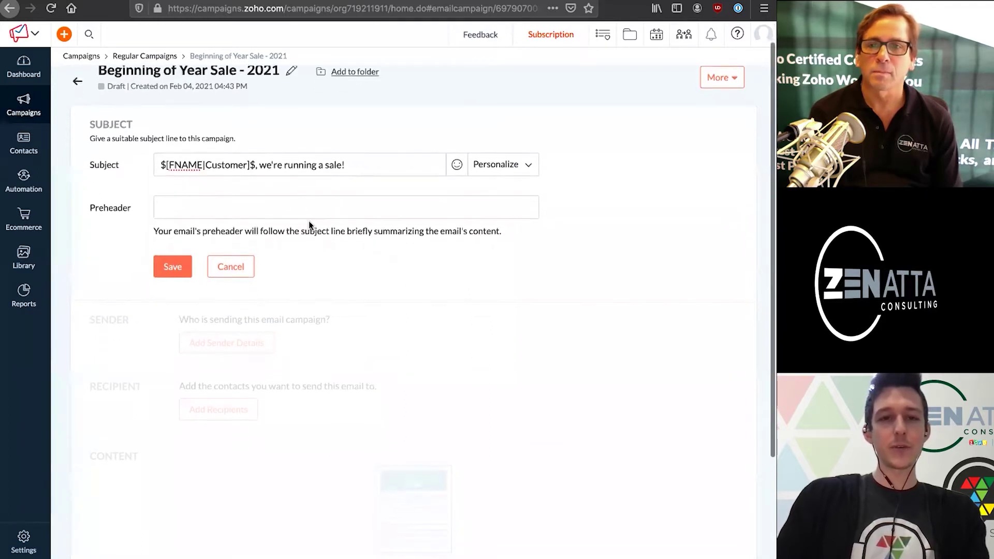
{"action": "scroll", "coordinate": [309, 224], "scroll_direction": "down", "scroll_amount": 1}
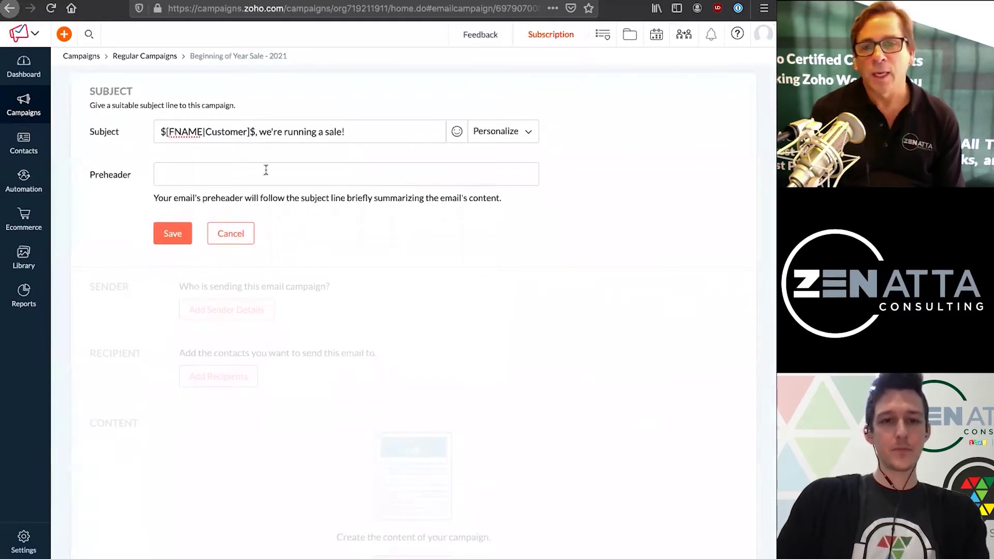
{"action": "left_click", "coordinate": [265, 173]}
{"action": "type", "text": "Y"}
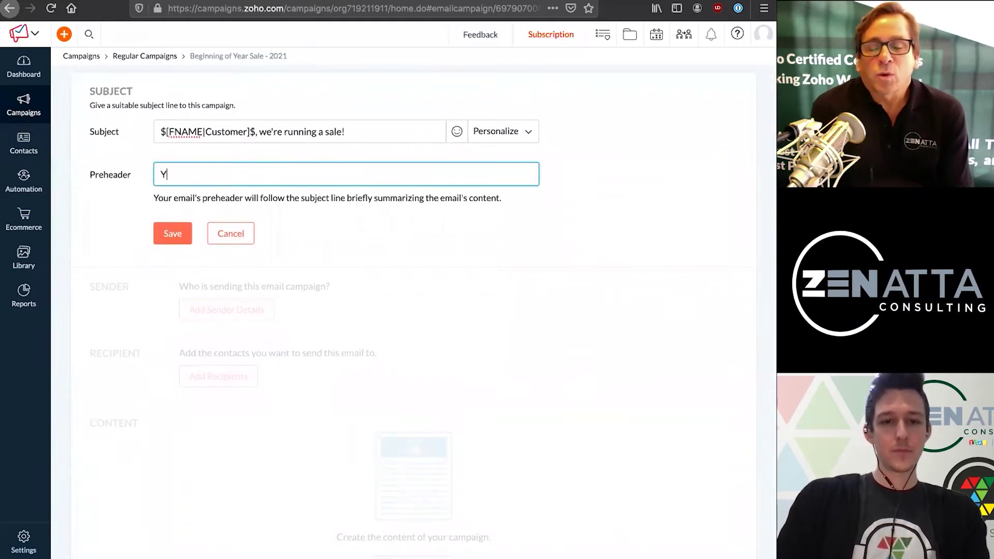
{"action": "type", "text": "ou don't wa"}
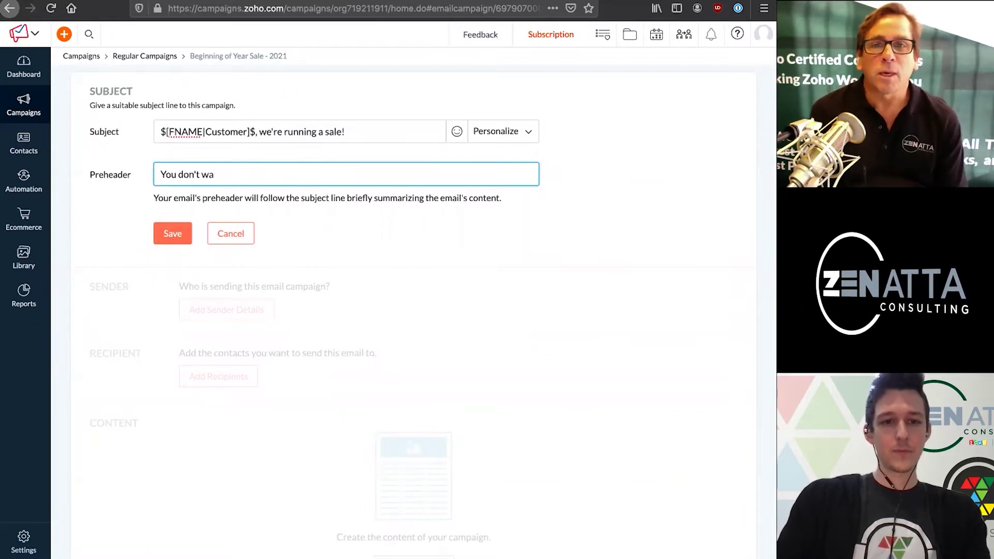
{"action": "type", "text": "nt to miss this deal!"}
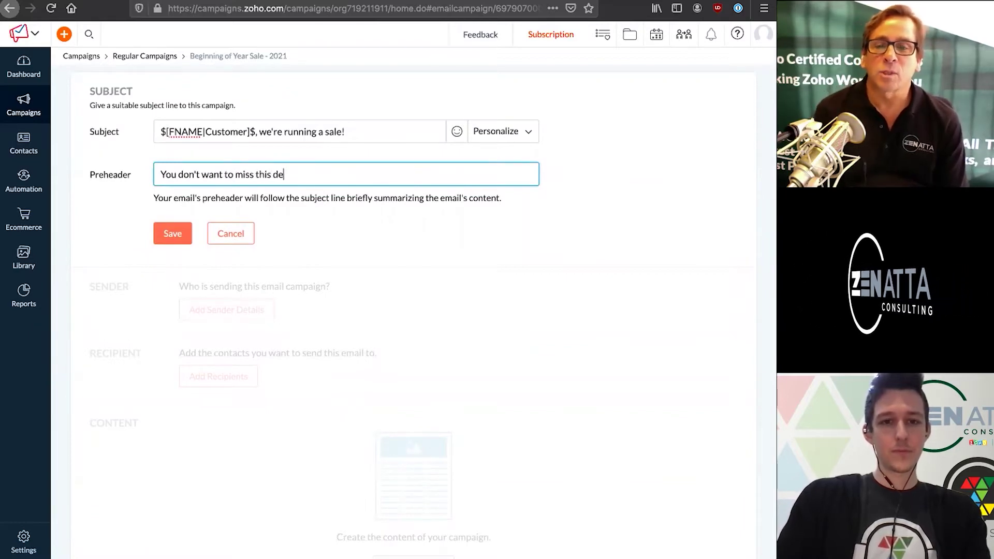
{"action": "left_click", "coordinate": [471, 242]}
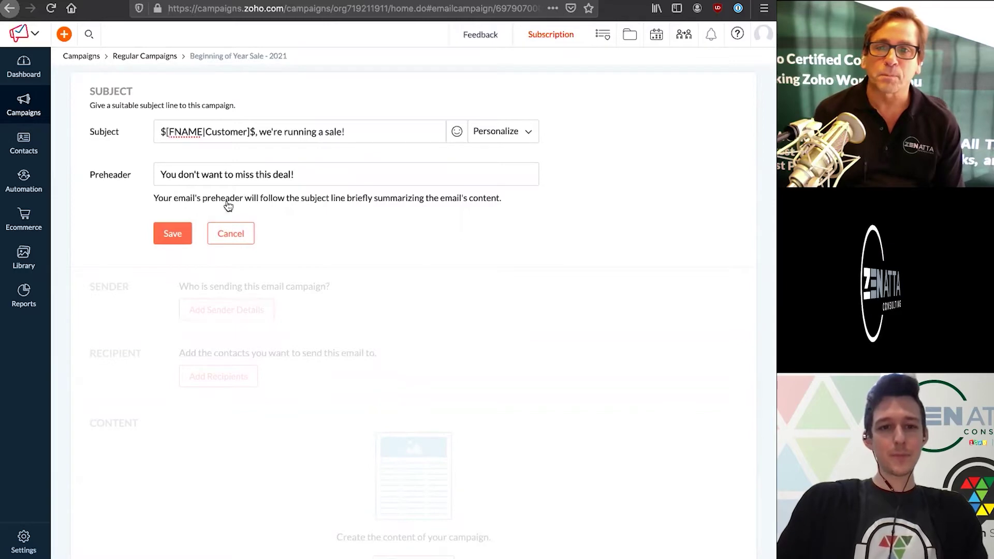
{"action": "left_click", "coordinate": [169, 234]}
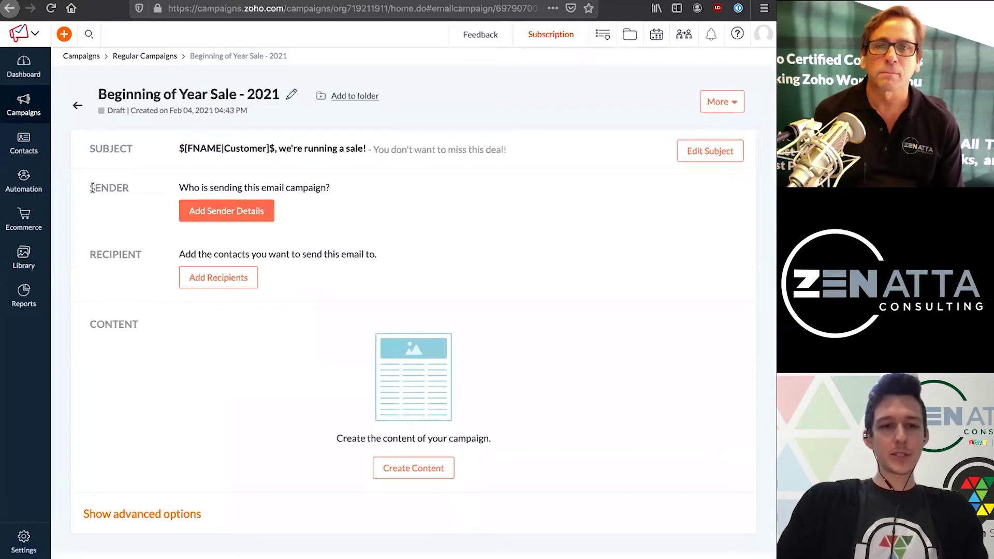
- Set the sender to the CRM owner address and enter an alternate sender name
{"action": "left_click", "coordinate": [201, 211]}
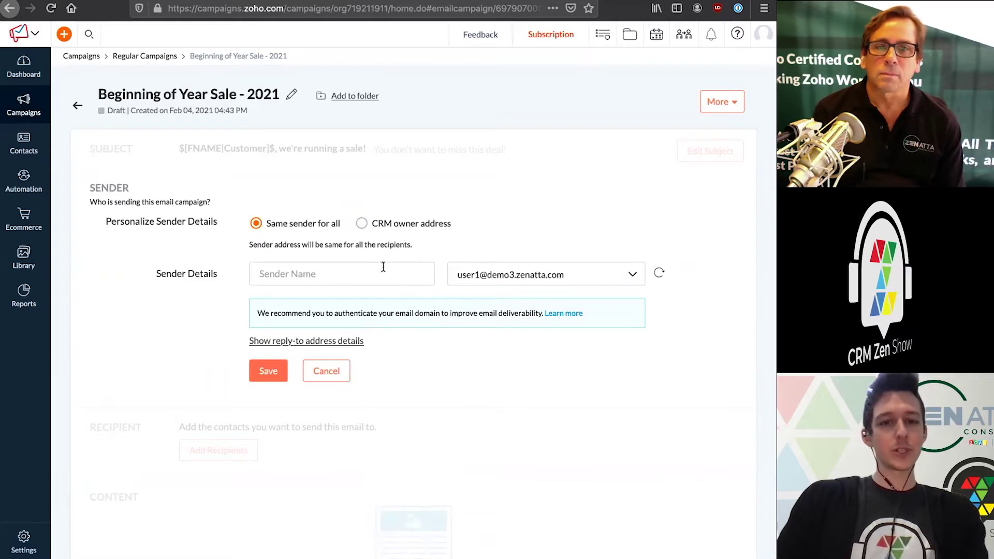
{"action": "left_click", "coordinate": [362, 225]}
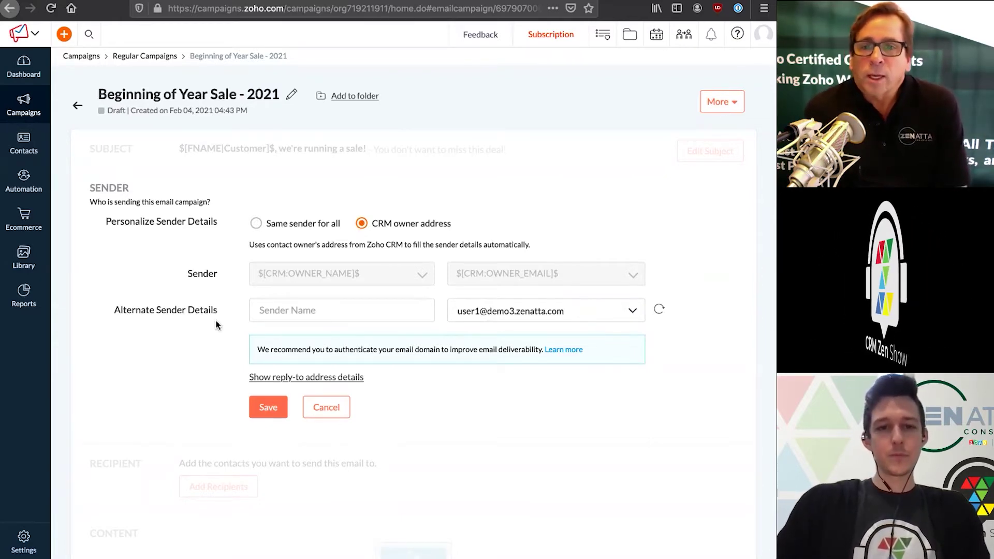
{"action": "left_click", "coordinate": [286, 310]}
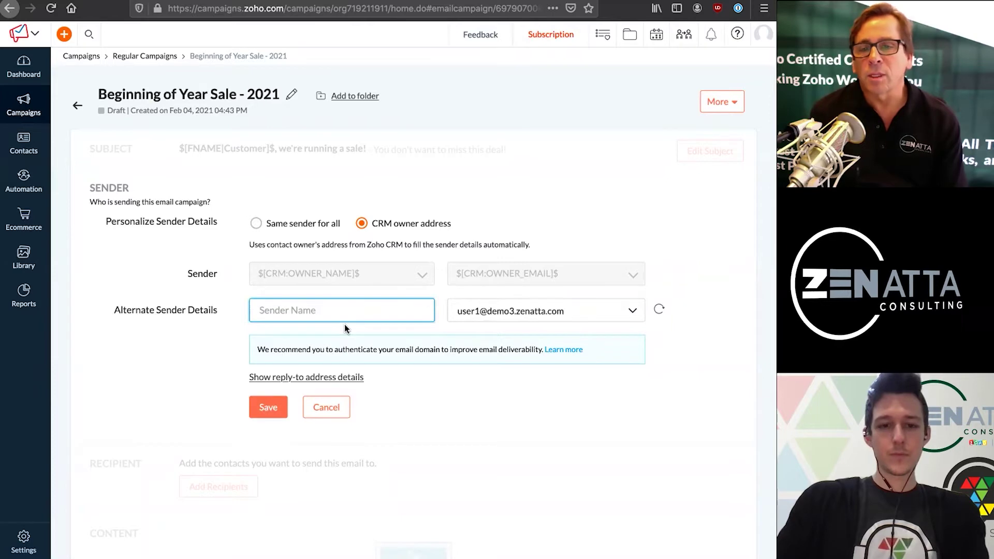
{"action": "type", "text": "Br"}
{"action": "key", "text": "BackSpace"}
{"action": "key", "text": "BackSpace"}
{"action": "type", "text": "Brett"}
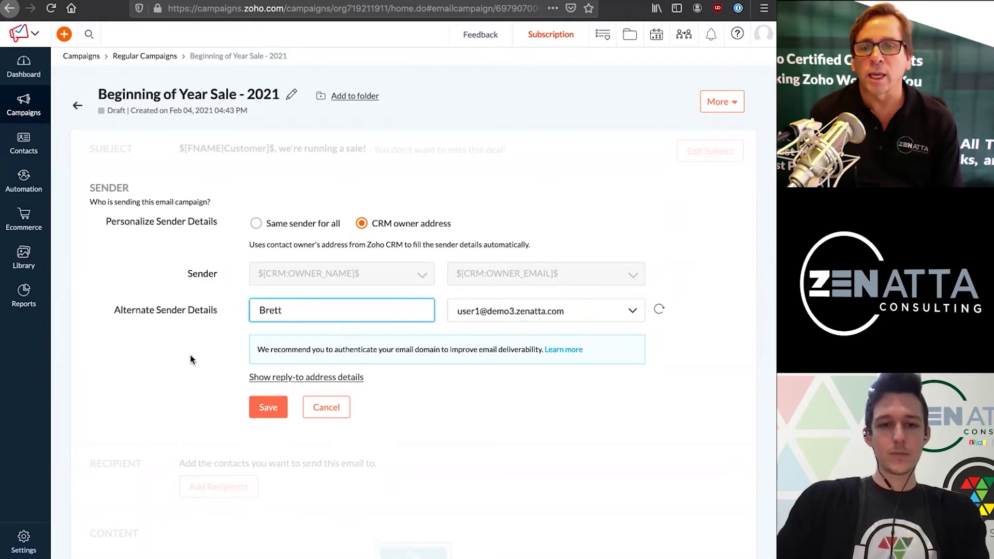
{"action": "scroll", "coordinate": [191, 355], "scroll_direction": "down", "scroll_amount": 1}
{"action": "left_click", "coordinate": [194, 344]}
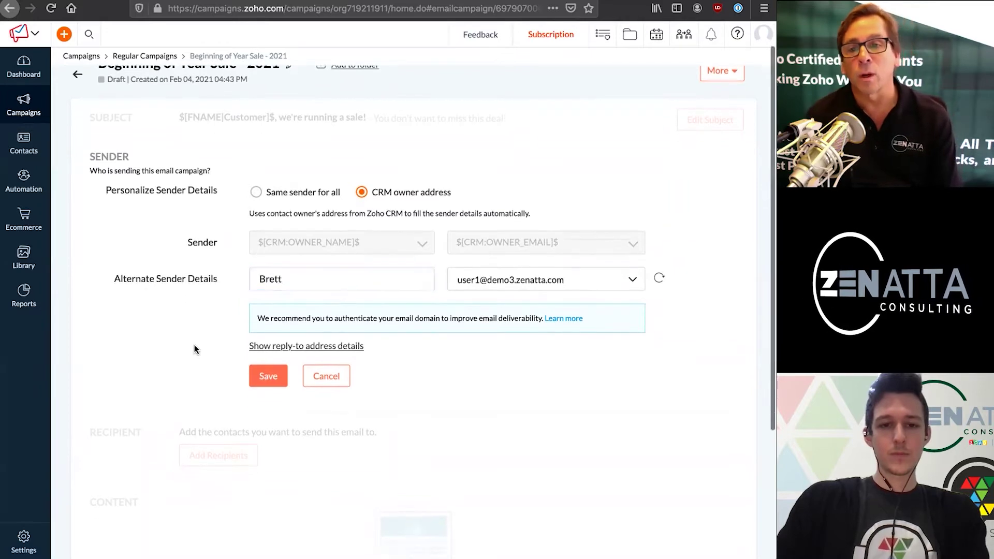
{"action": "left_click", "coordinate": [273, 350]}
- Set Reply-To to the CRM owner address, keep the existing reply-to address, and save
{"action": "scroll", "coordinate": [359, 350], "scroll_direction": "down", "scroll_amount": 1}
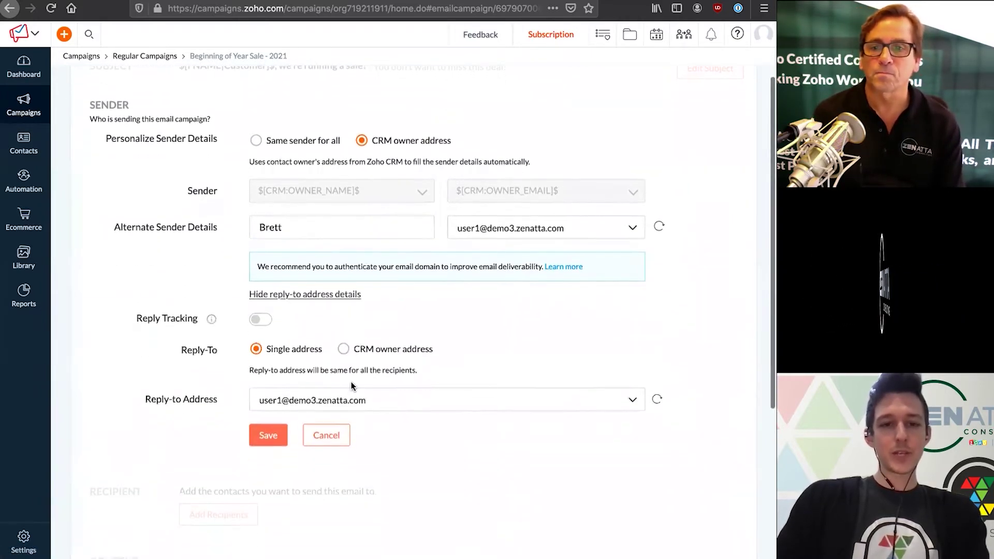
{"action": "left_click", "coordinate": [389, 403]}
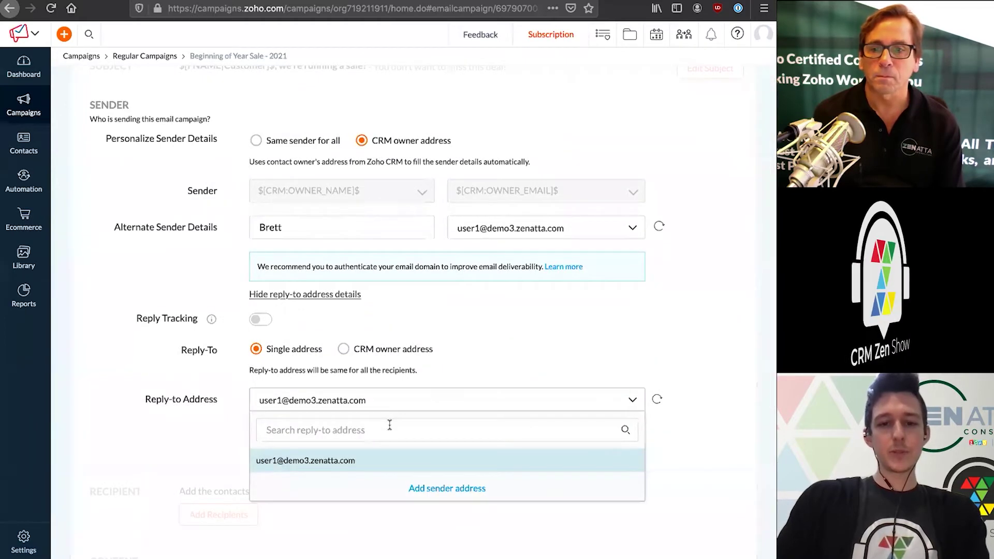
{"action": "left_click", "coordinate": [476, 356]}
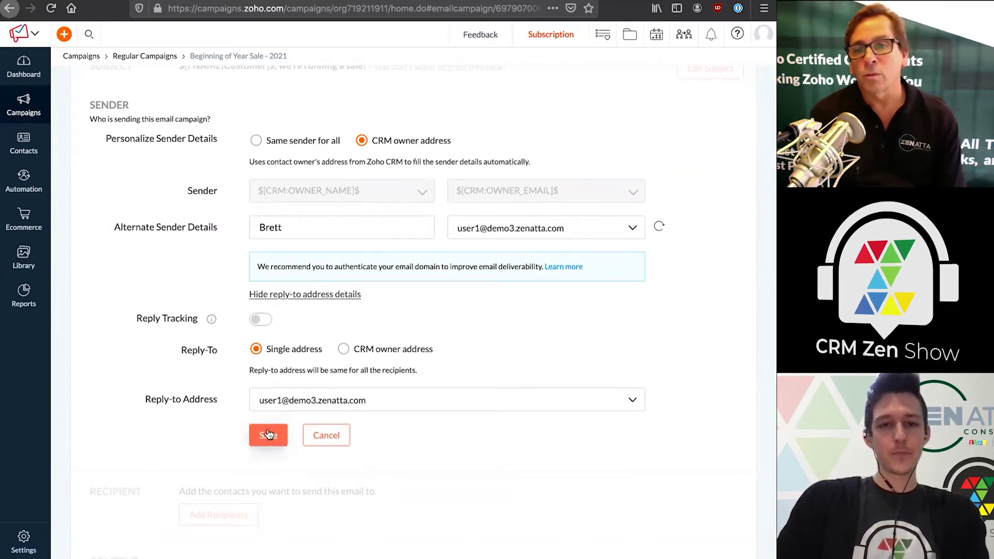
{"action": "left_click", "coordinate": [344, 350]}
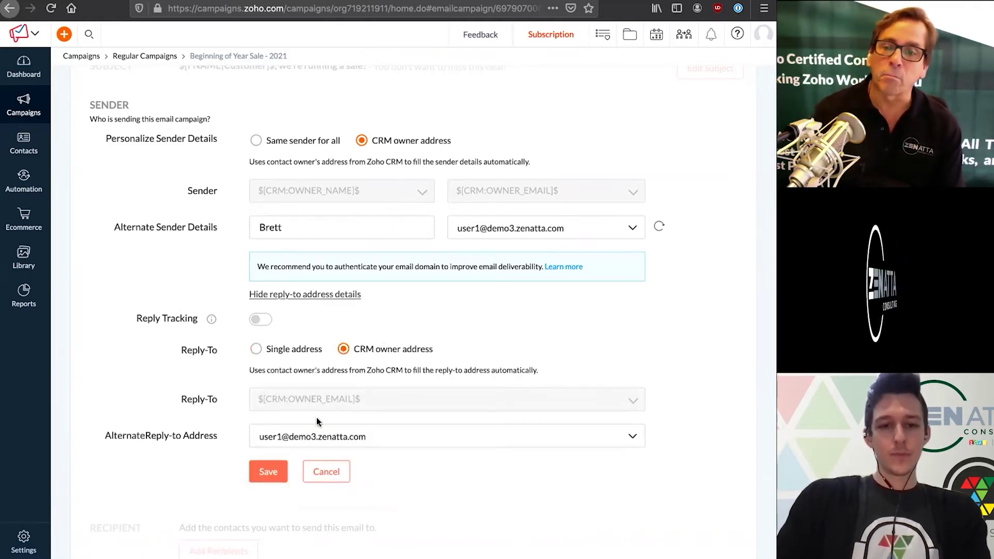
{"action": "left_click", "coordinate": [278, 470]}
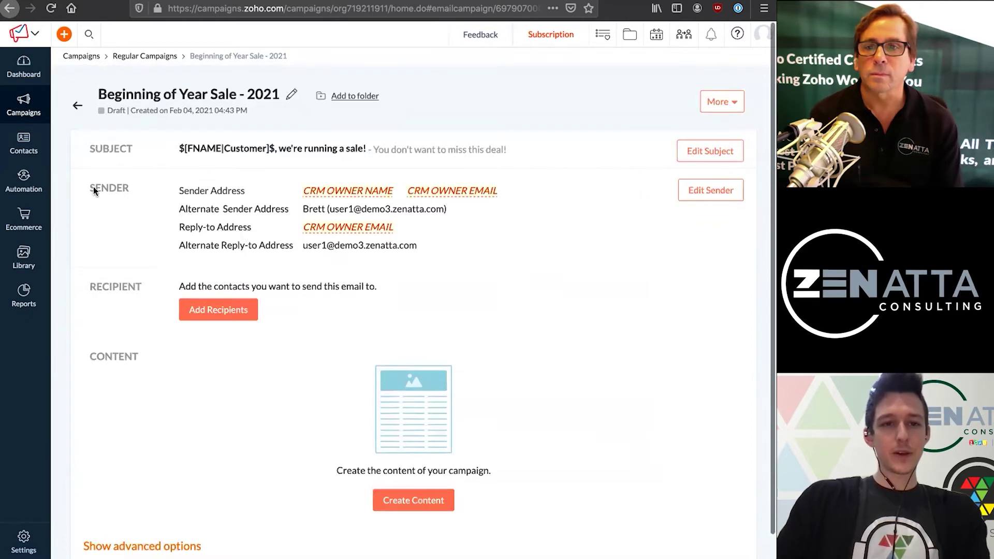
- Choose the Customers list as the only recipients (6 contacts) and save the selection
{"action": "scroll", "coordinate": [162, 192], "scroll_direction": "down", "scroll_amount": 1}
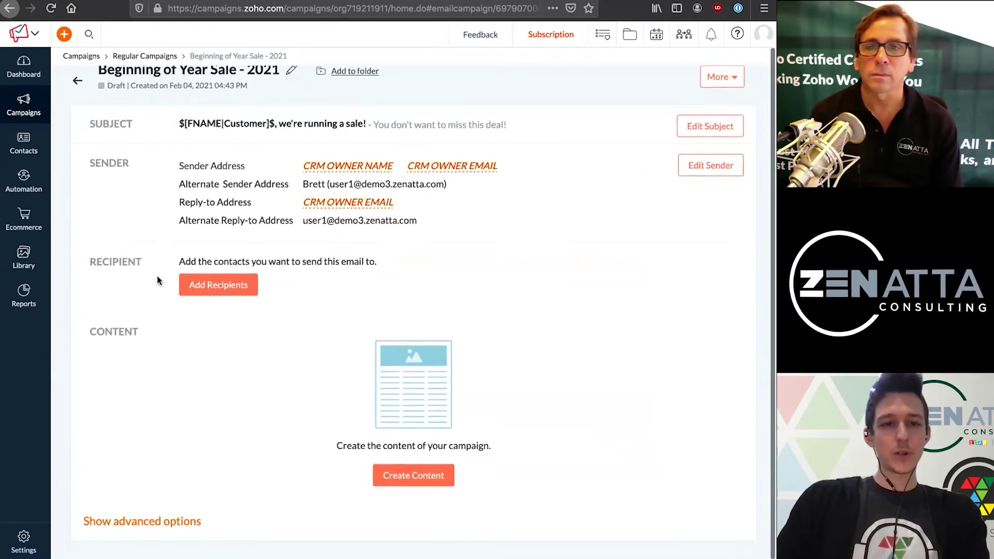
{"action": "left_click", "coordinate": [212, 288]}
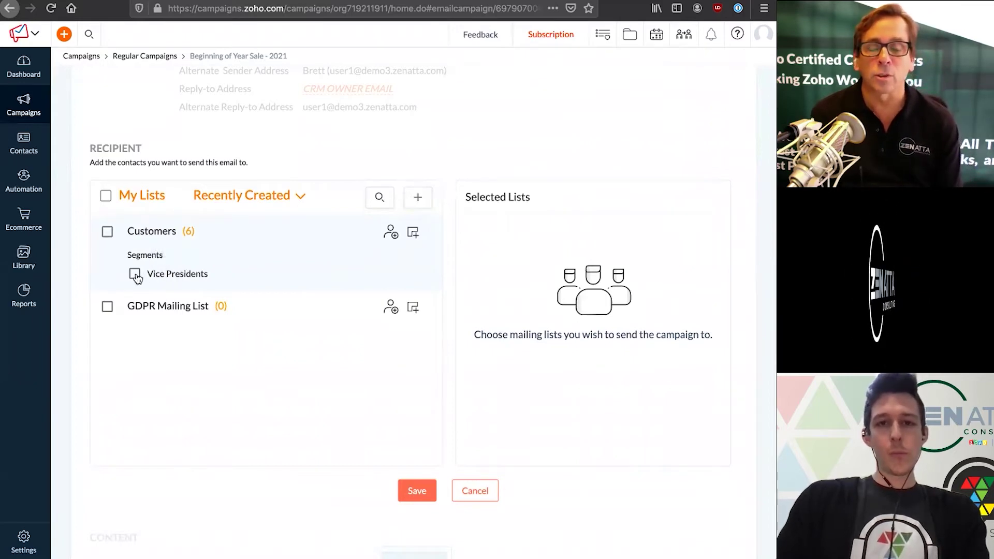
{"action": "left_click", "coordinate": [108, 234]}
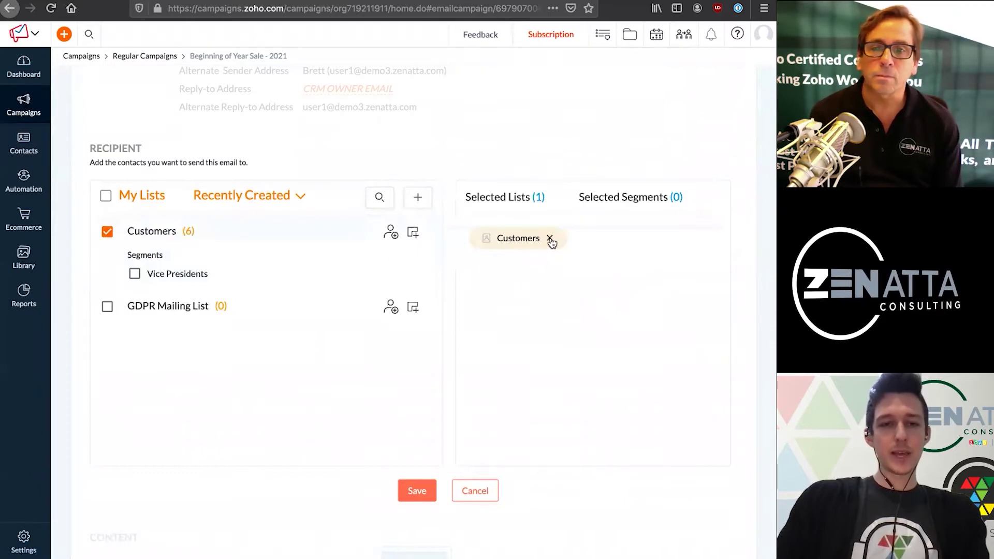
{"action": "left_click", "coordinate": [108, 307]}
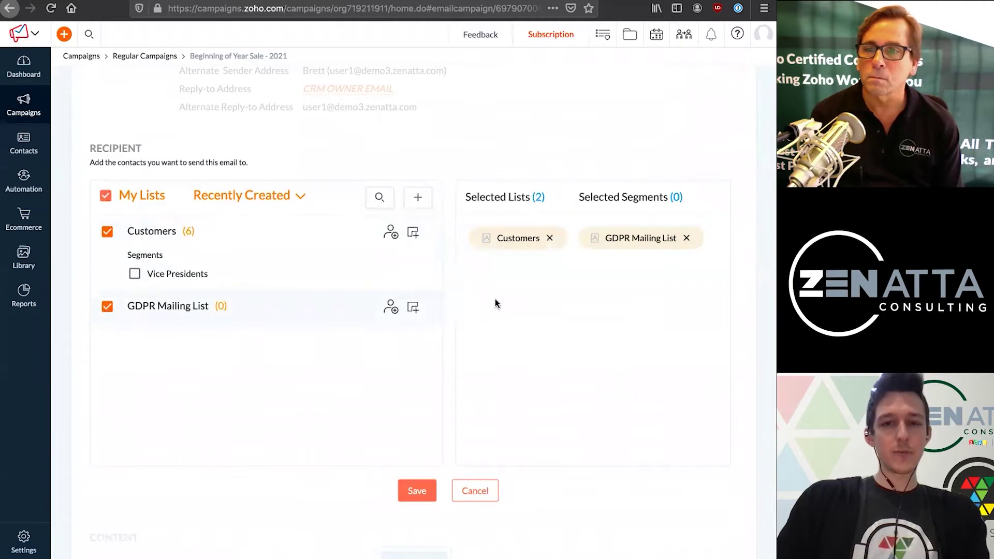
{"action": "left_click", "coordinate": [686, 238]}
{"action": "left_click", "coordinate": [550, 238]}
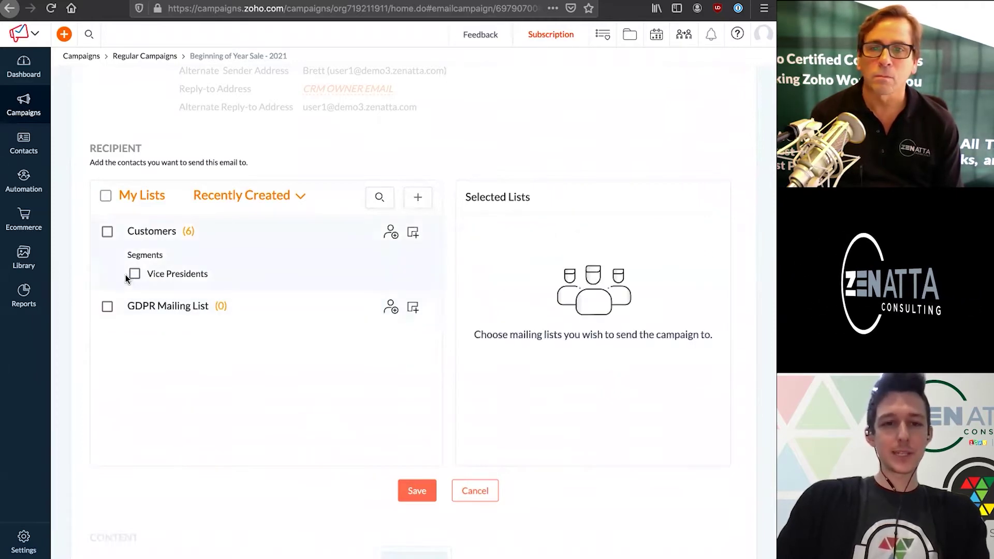
{"action": "left_click", "coordinate": [135, 274]}
{"action": "left_click", "coordinate": [108, 306]}
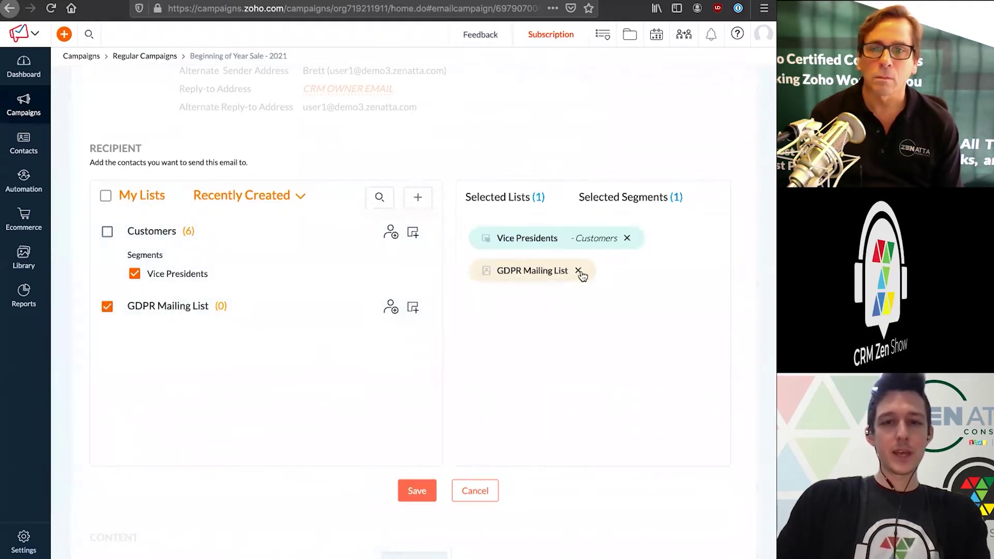
{"action": "left_click", "coordinate": [581, 273]}
{"action": "left_click", "coordinate": [626, 238]}
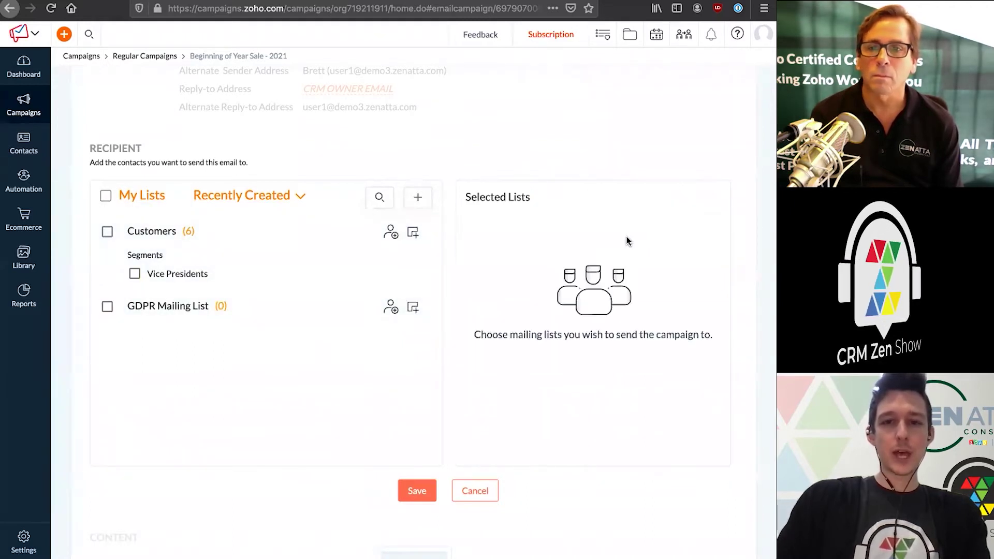
{"action": "left_click", "coordinate": [107, 232]}
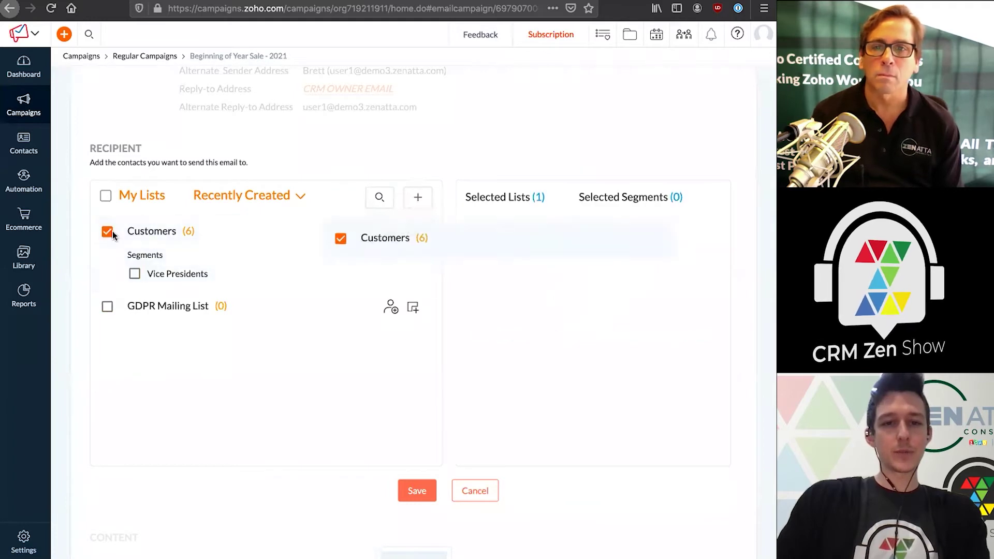
{"action": "left_click", "coordinate": [415, 490]}
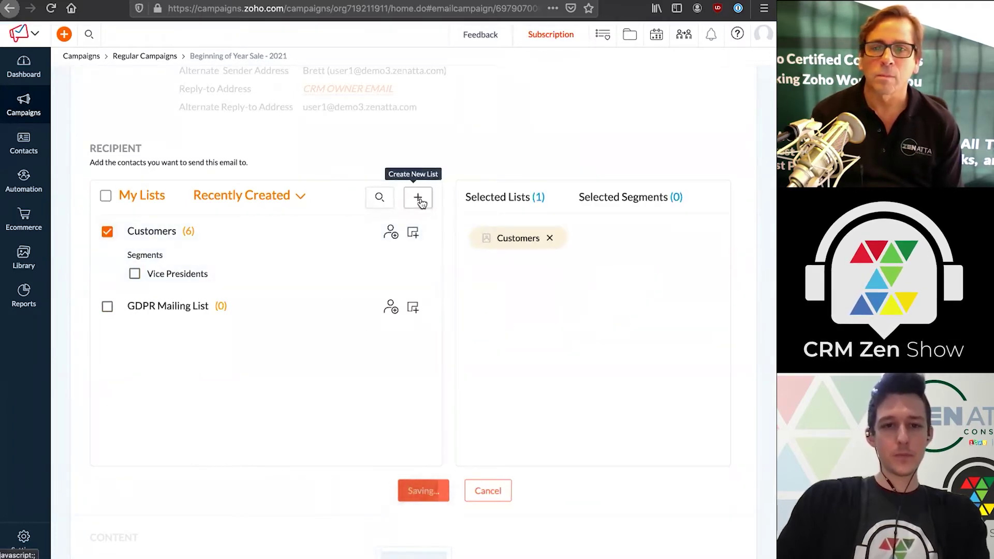
{"action": "scroll", "coordinate": [427, 181], "scroll_direction": "down", "scroll_amount": 1}
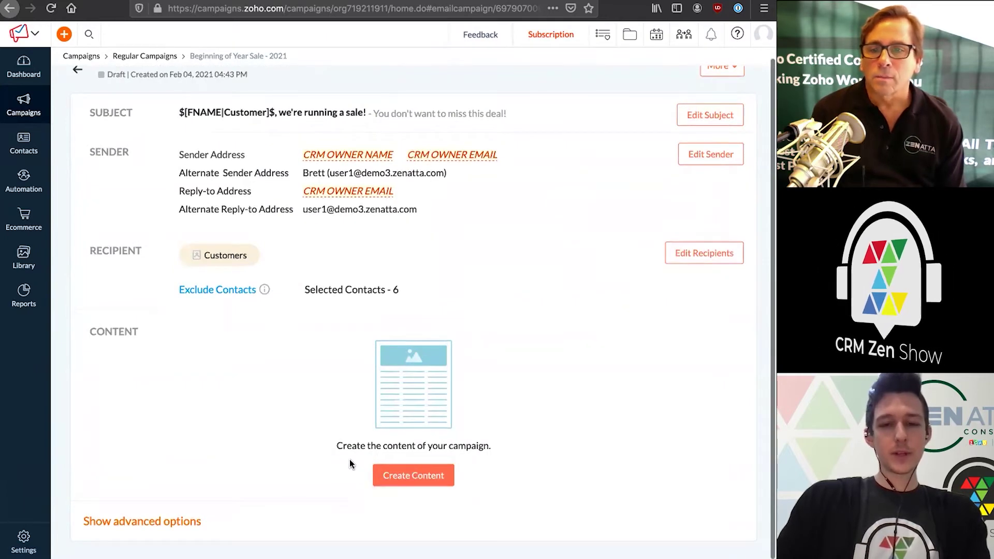
- Start creating the campaign's email content and open the Basic Templates gallery
{"action": "left_click_drag", "start_coordinate": [336, 450], "coordinate": [489, 446]}
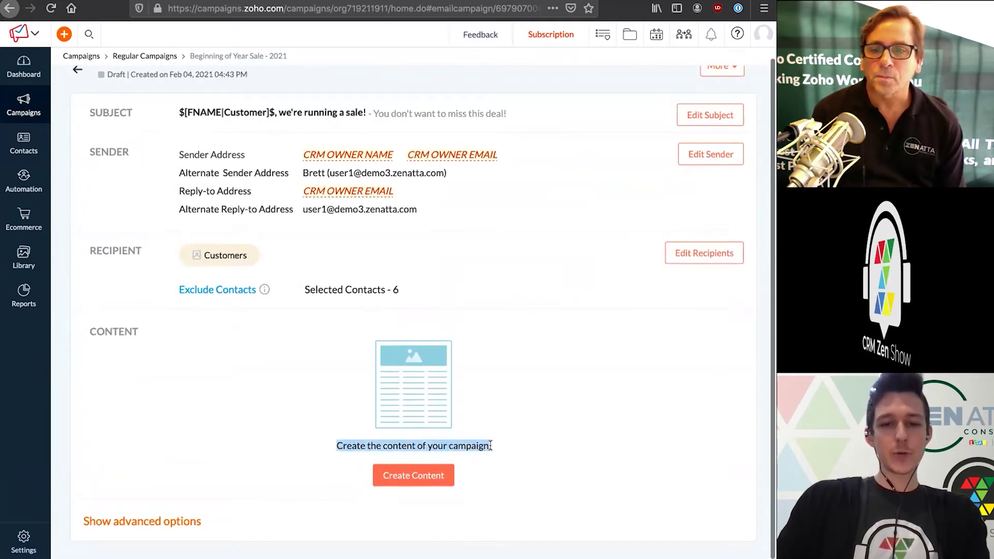
{"action": "left_click", "coordinate": [475, 446]}
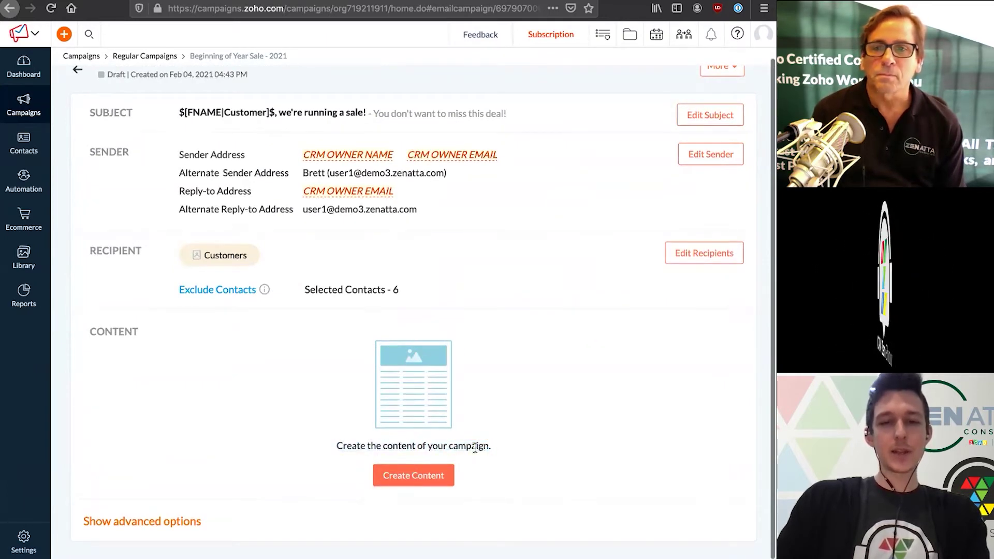
{"action": "left_click", "coordinate": [398, 476]}
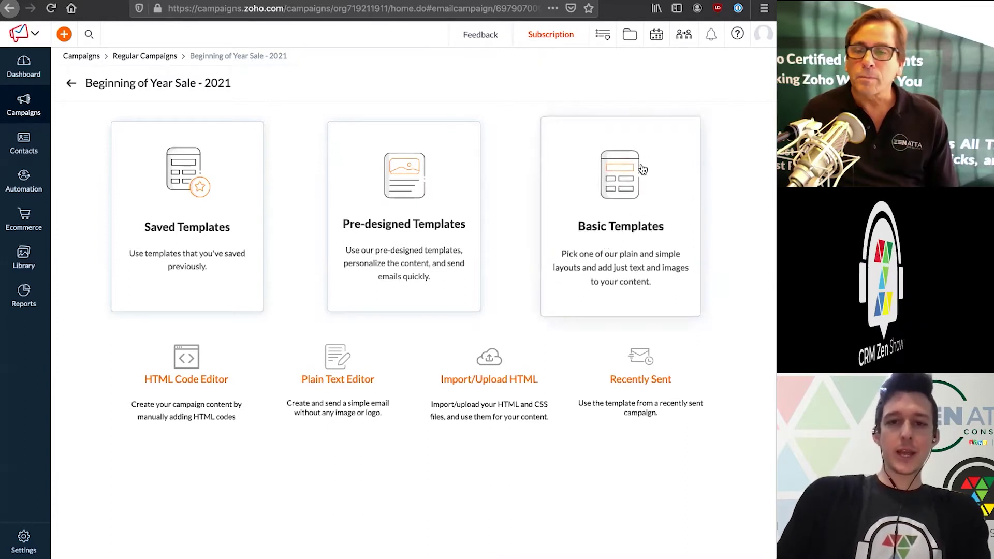
{"action": "left_click", "coordinate": [619, 256]}
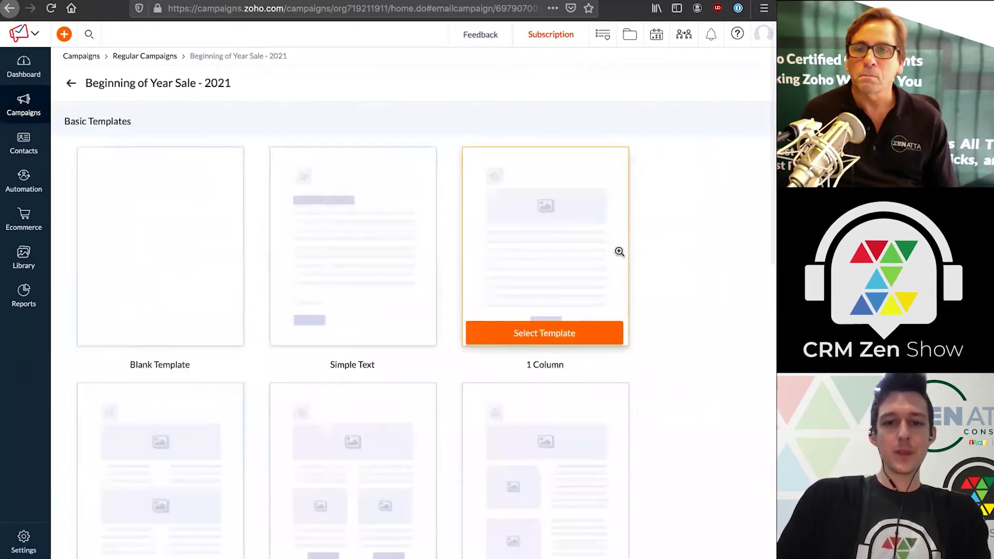
- Browse the basic layouts and select the Blank Template for the email
{"action": "scroll", "coordinate": [688, 252], "scroll_direction": "down", "scroll_amount": 3}
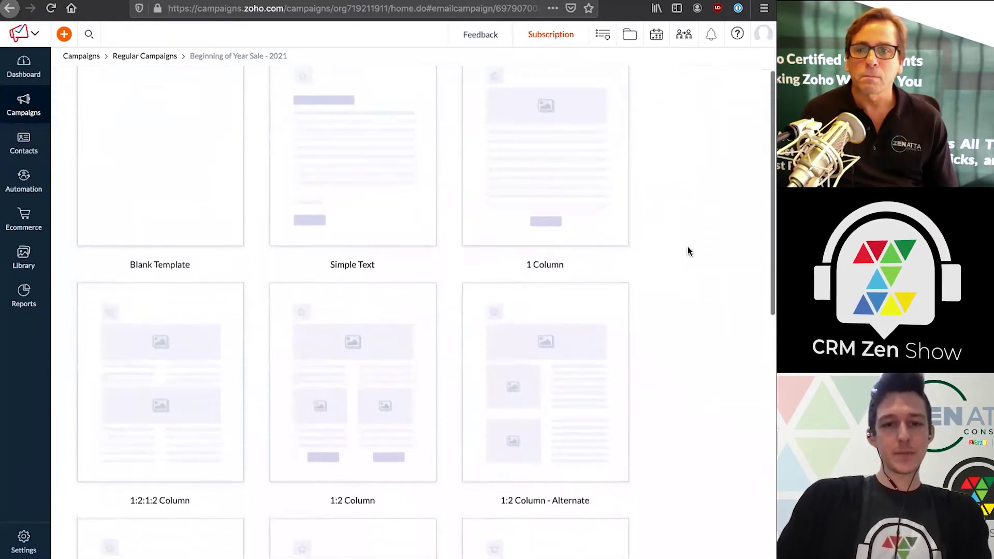
{"action": "mouse_move", "coordinate": [544, 281]}
{"action": "scroll", "coordinate": [412, 293], "scroll_direction": "down", "scroll_amount": 3}
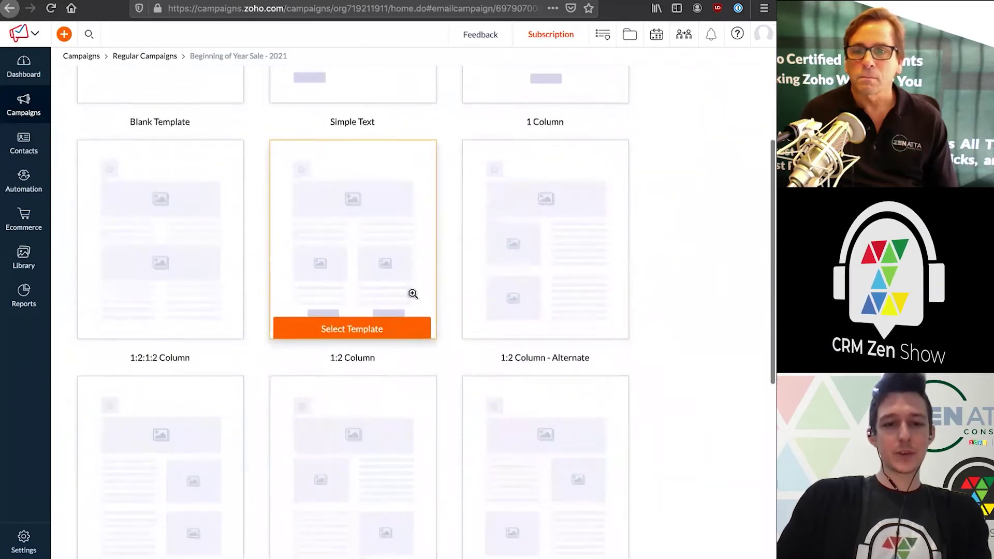
{"action": "scroll", "coordinate": [371, 292], "scroll_direction": "down", "scroll_amount": 2}
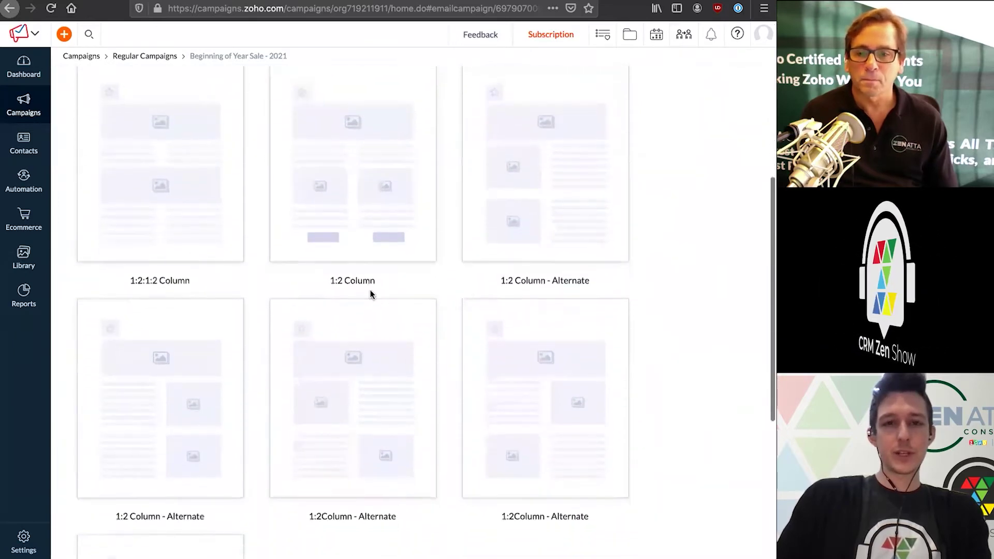
{"action": "scroll", "coordinate": [371, 291], "scroll_direction": "up", "scroll_amount": 8}
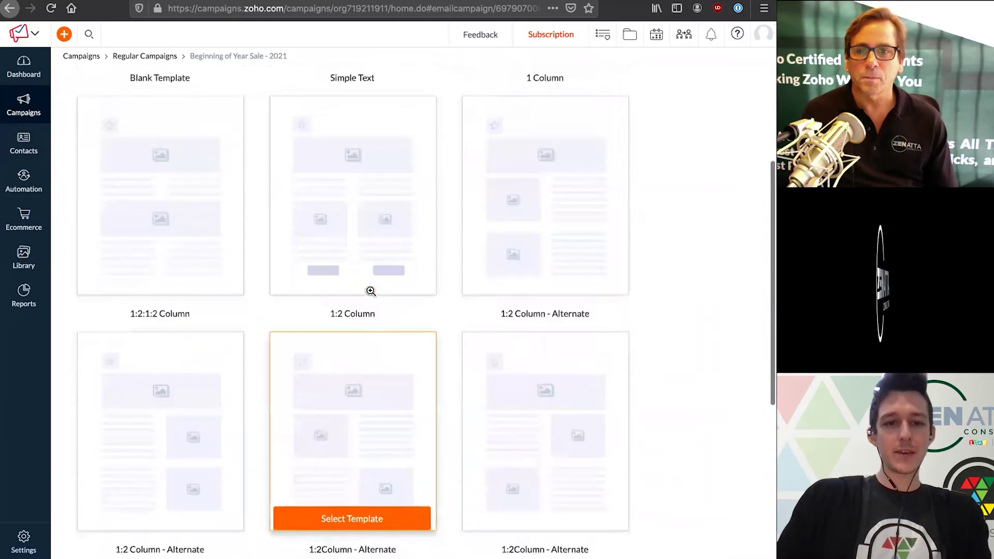
{"action": "scroll", "coordinate": [381, 242], "scroll_direction": "up", "scroll_amount": 1}
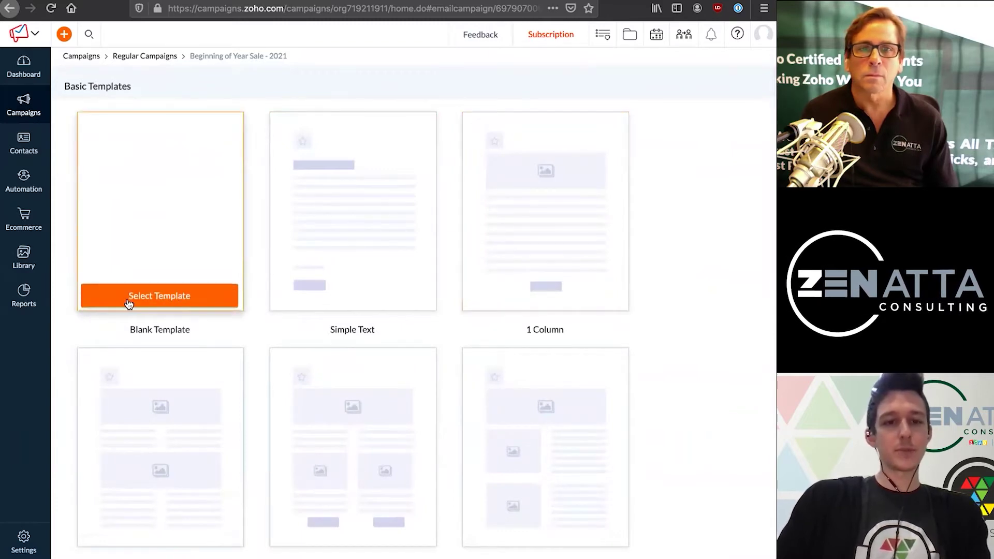
{"action": "left_click", "coordinate": [166, 295]}
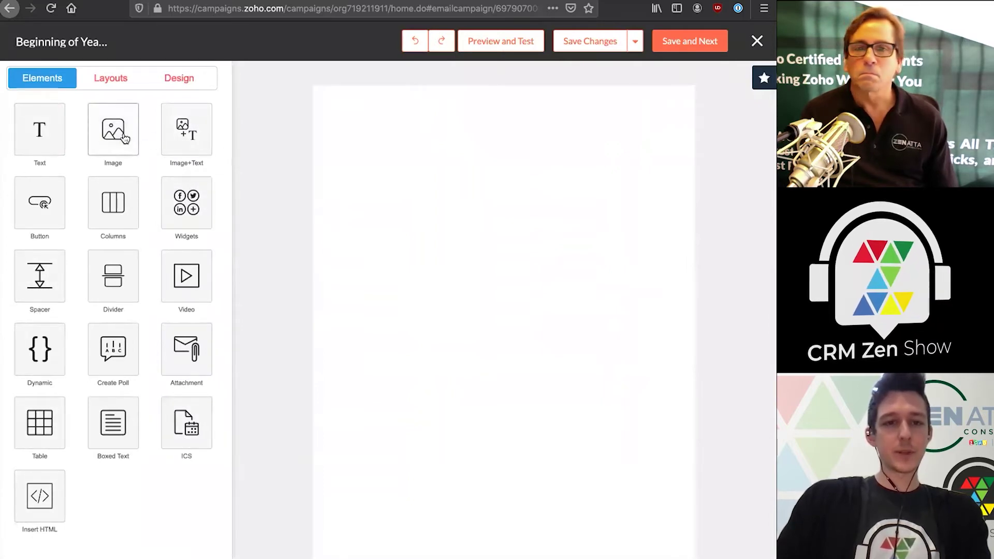
- Place a single-image block at the top of the email for the Zenatta Consulting logo
{"action": "scroll", "coordinate": [105, 139], "scroll_direction": "right", "scroll_amount": 1}
{"action": "left_click", "coordinate": [105, 138]}
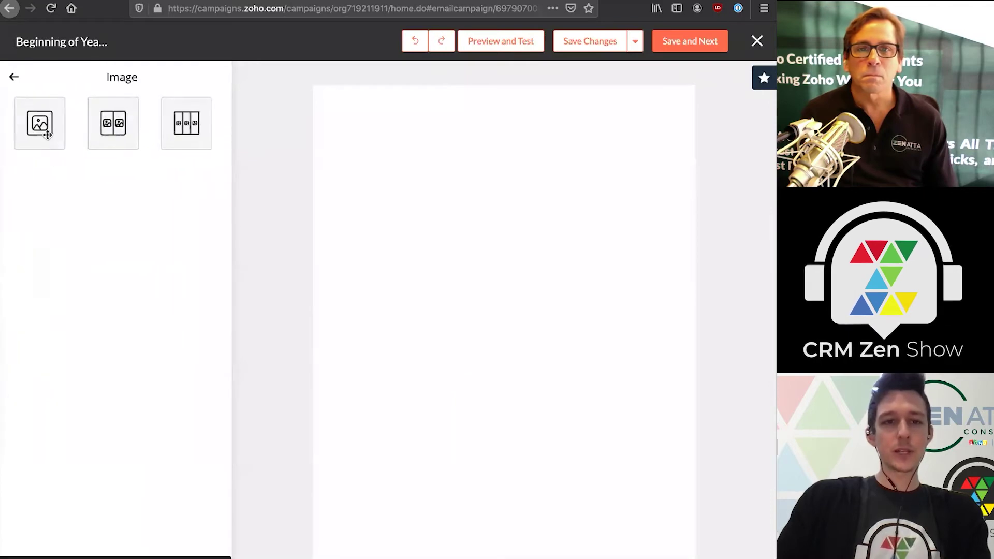
{"action": "left_click_drag", "start_coordinate": [45, 133], "coordinate": [365, 145]}
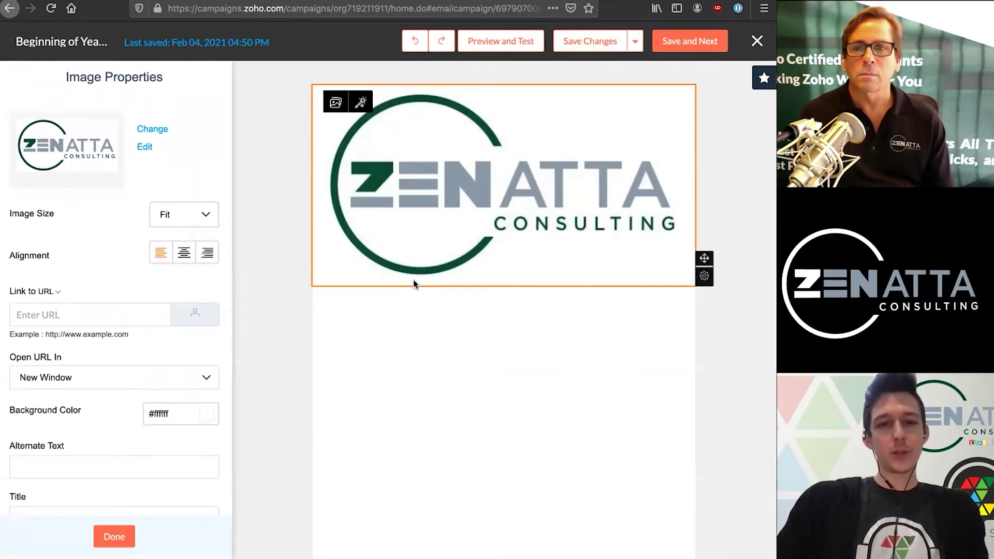
- Center the logo and settle on Medium size after trying Small and Banner
{"action": "left_click", "coordinate": [210, 223]}
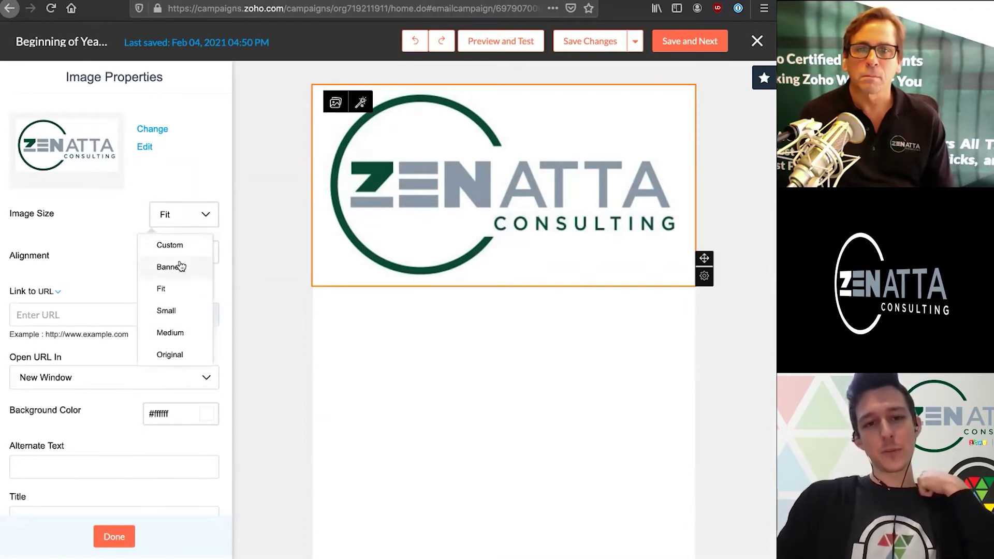
{"action": "left_click", "coordinate": [168, 310]}
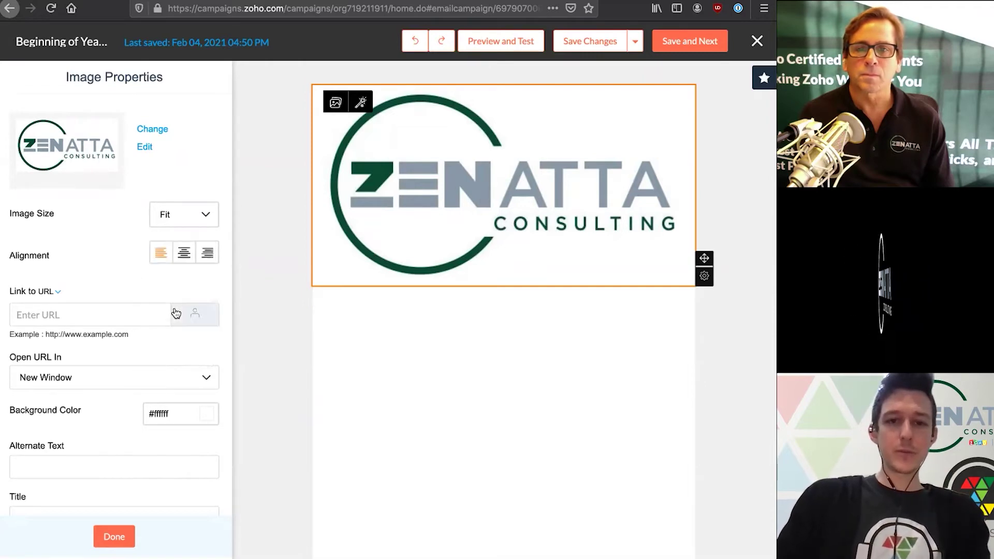
{"action": "left_click", "coordinate": [184, 253]}
{"action": "left_click", "coordinate": [196, 215]}
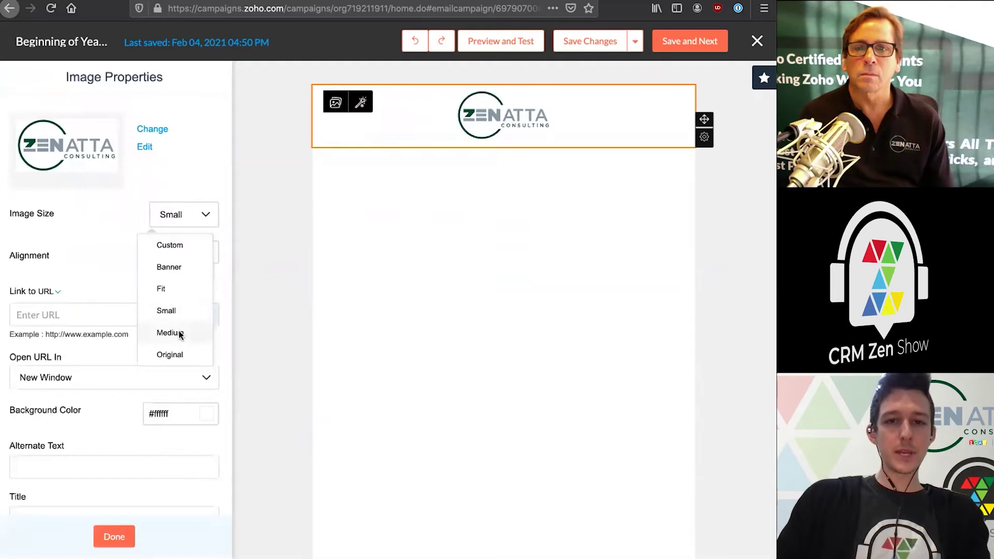
{"action": "left_click", "coordinate": [178, 332]}
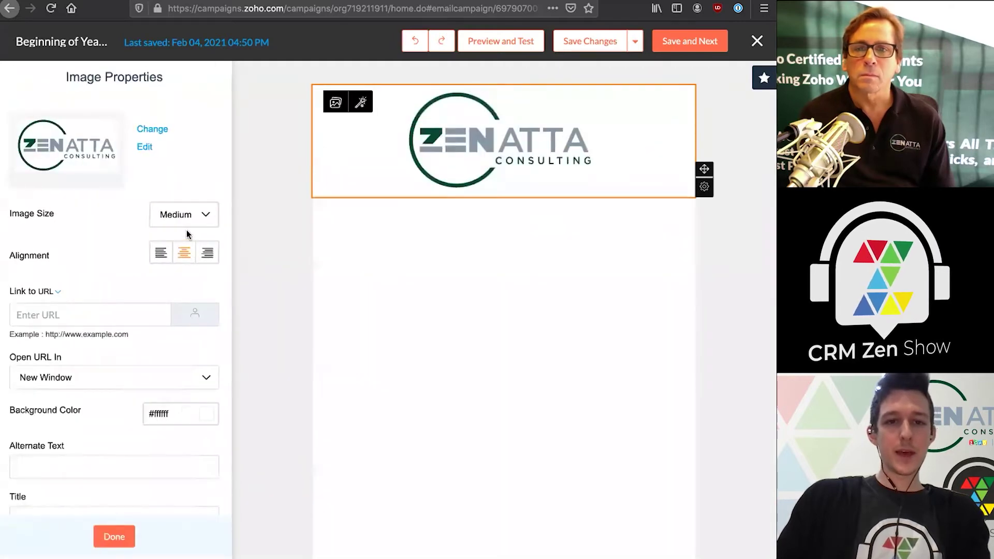
{"action": "left_click", "coordinate": [187, 222]}
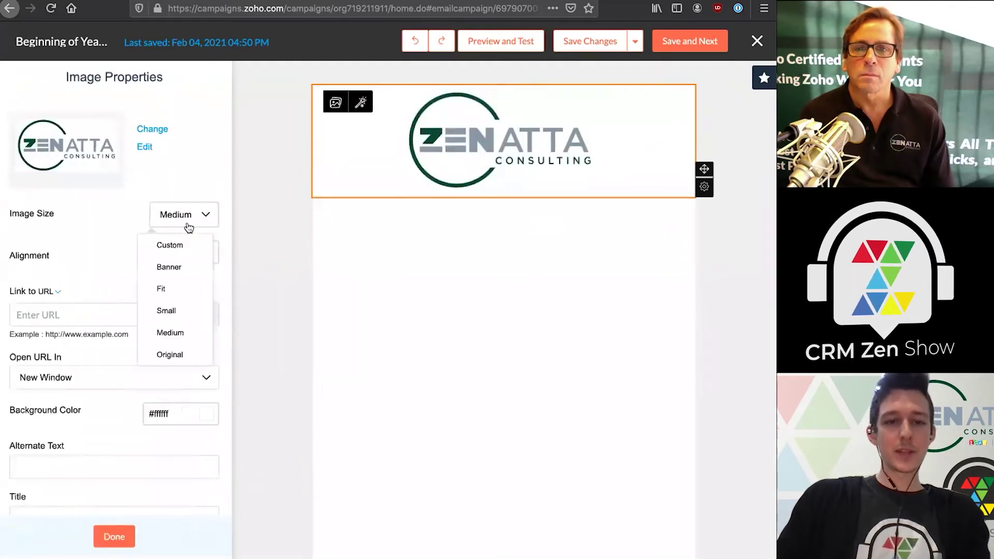
{"action": "left_click", "coordinate": [185, 272]}
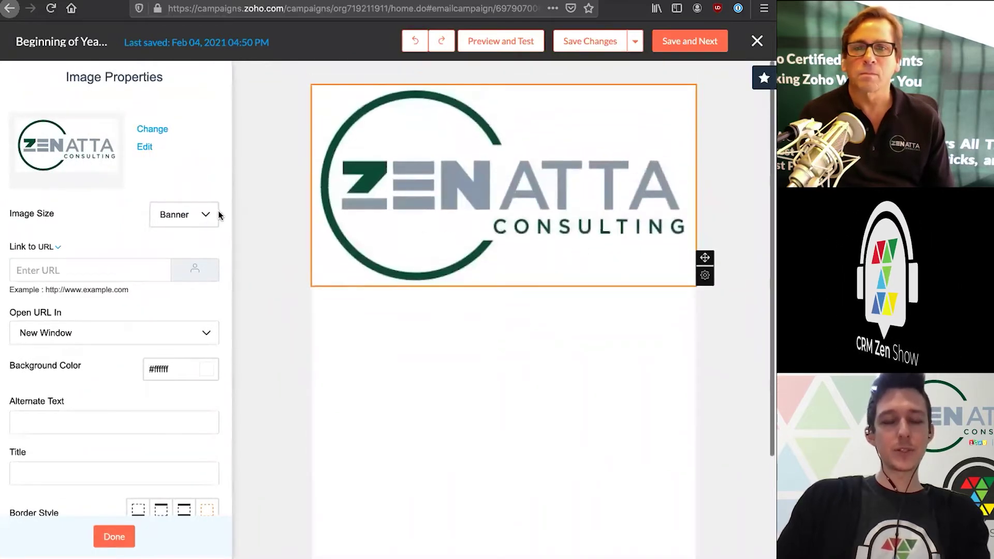
{"action": "left_click", "coordinate": [205, 220]}
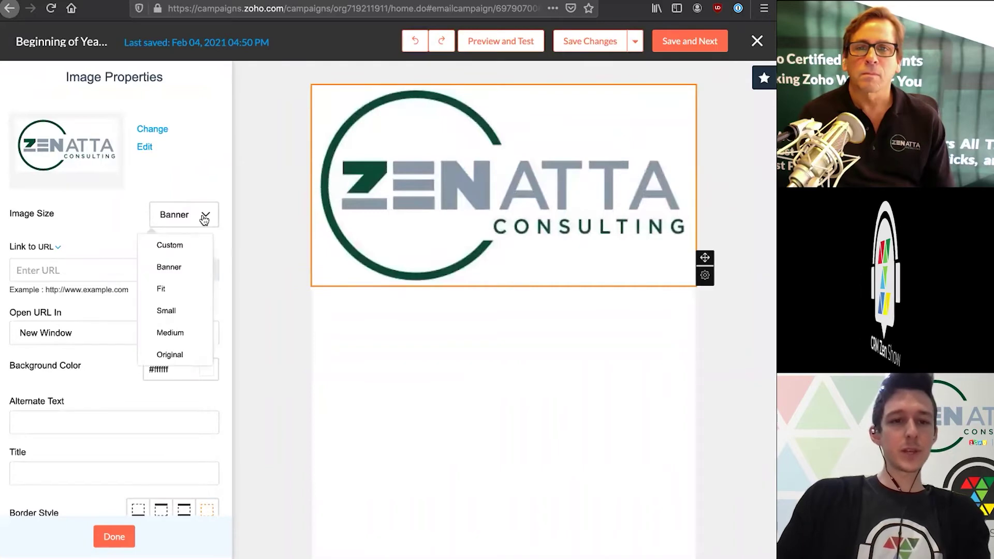
{"action": "left_click", "coordinate": [191, 333]}
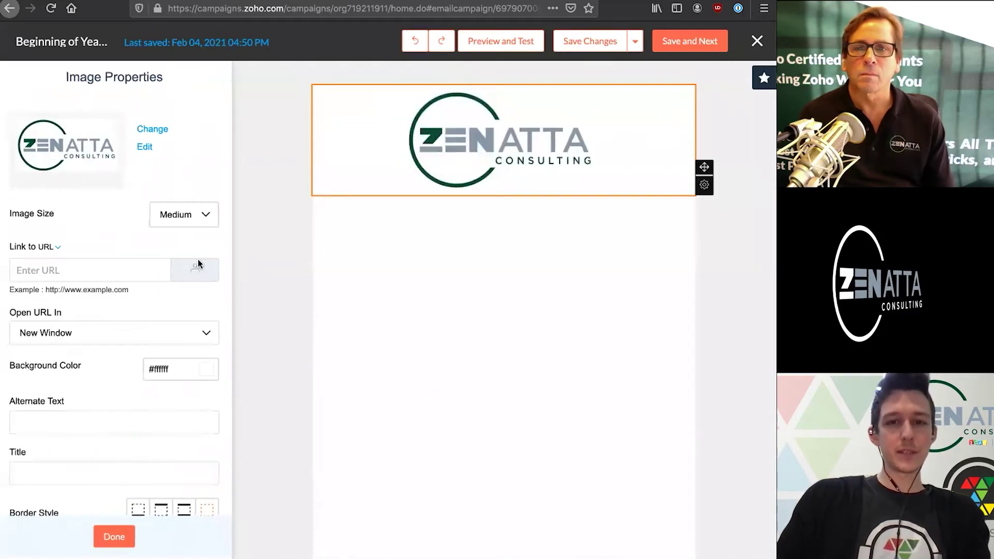
{"action": "scroll", "coordinate": [193, 280], "scroll_direction": "down", "scroll_amount": 1}
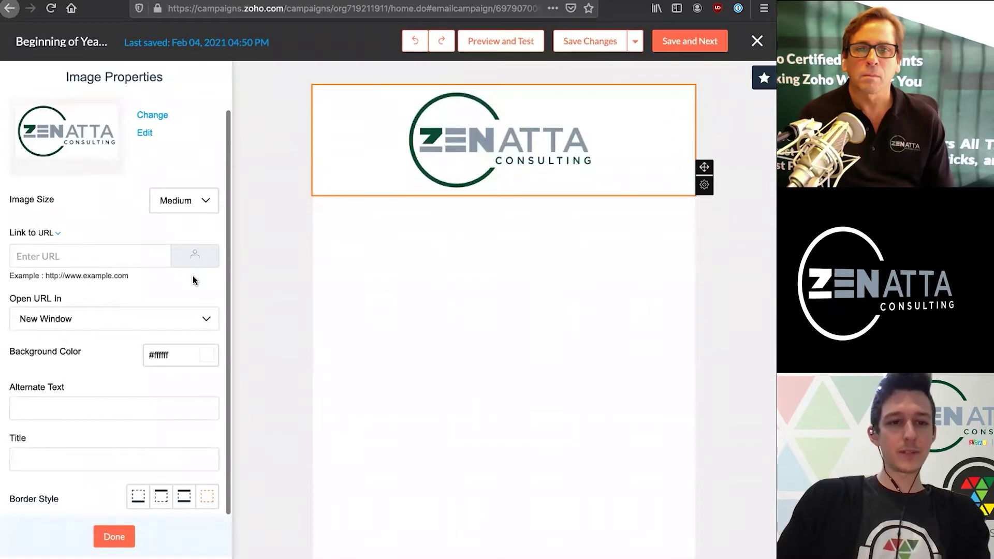
{"action": "left_click", "coordinate": [124, 538]}
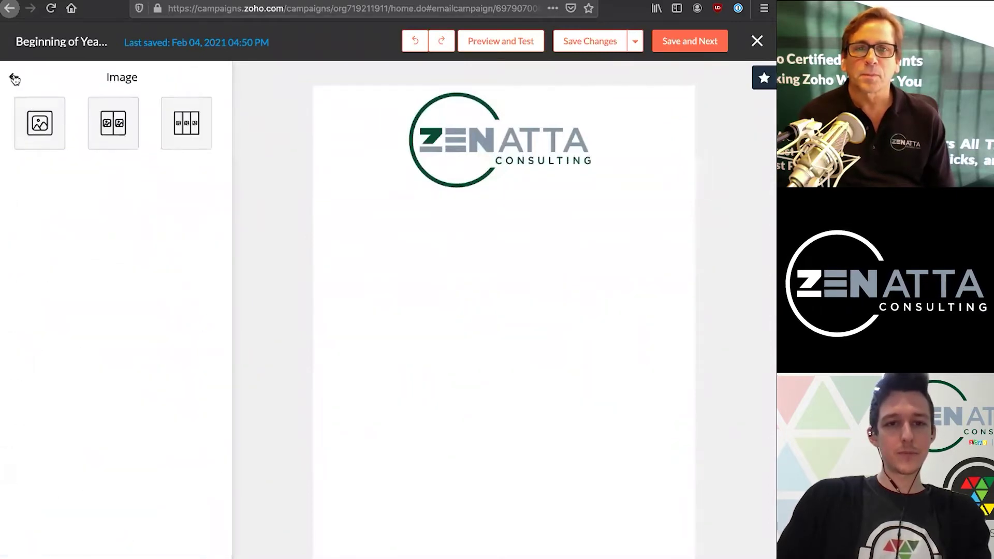
{"action": "left_click", "coordinate": [13, 77]}
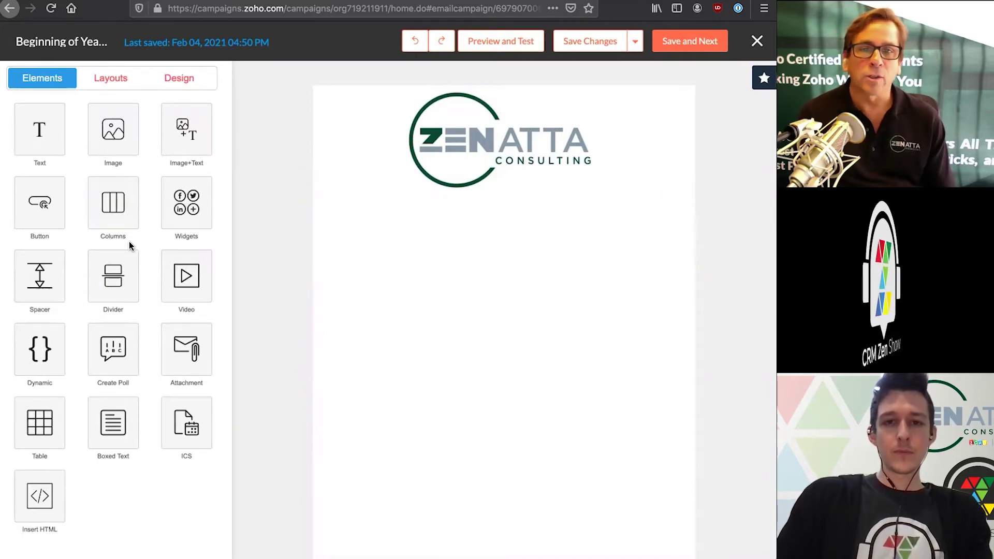
{"action": "left_click", "coordinate": [499, 139]}
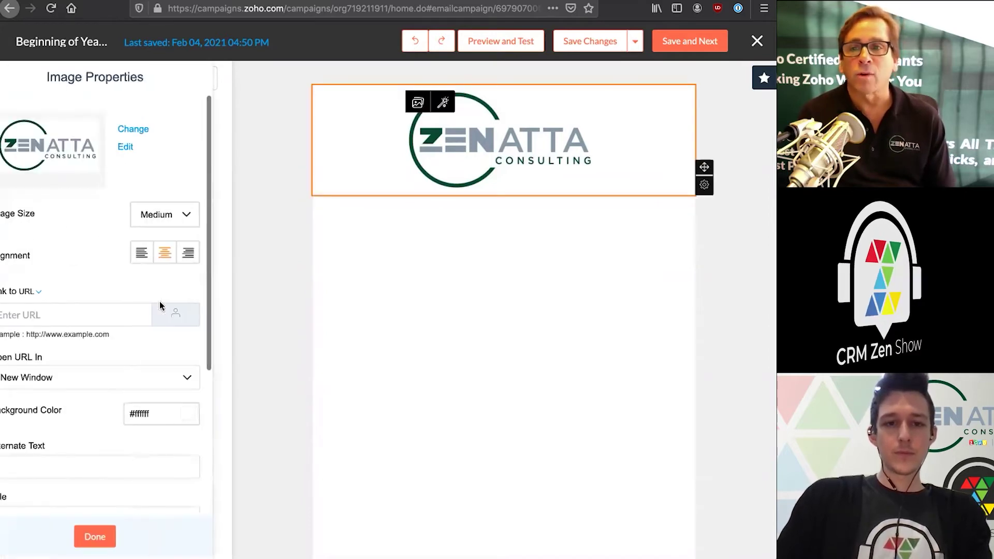
{"action": "left_click", "coordinate": [97, 322]}
{"action": "type", "text": "www.zenatta.com"}
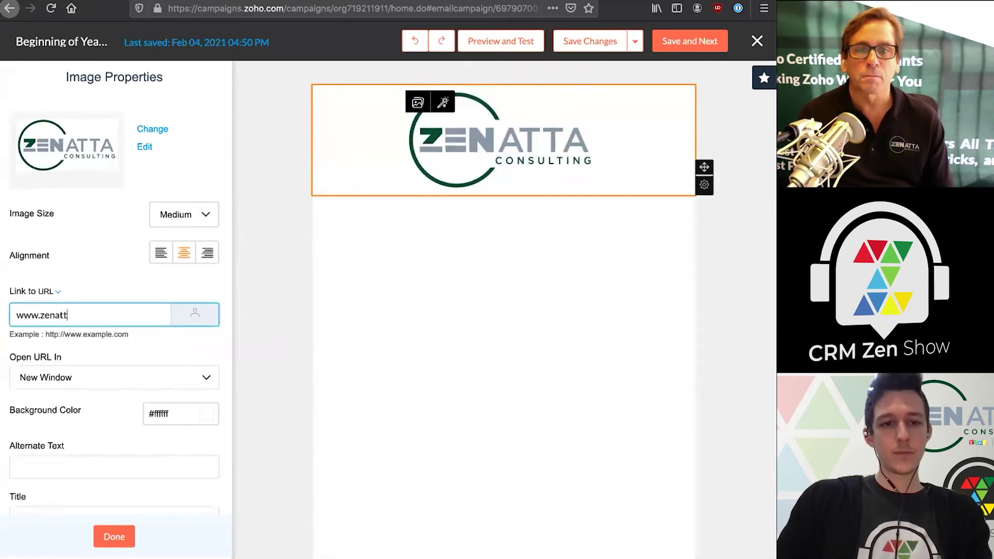
{"action": "left_click", "coordinate": [115, 538]}
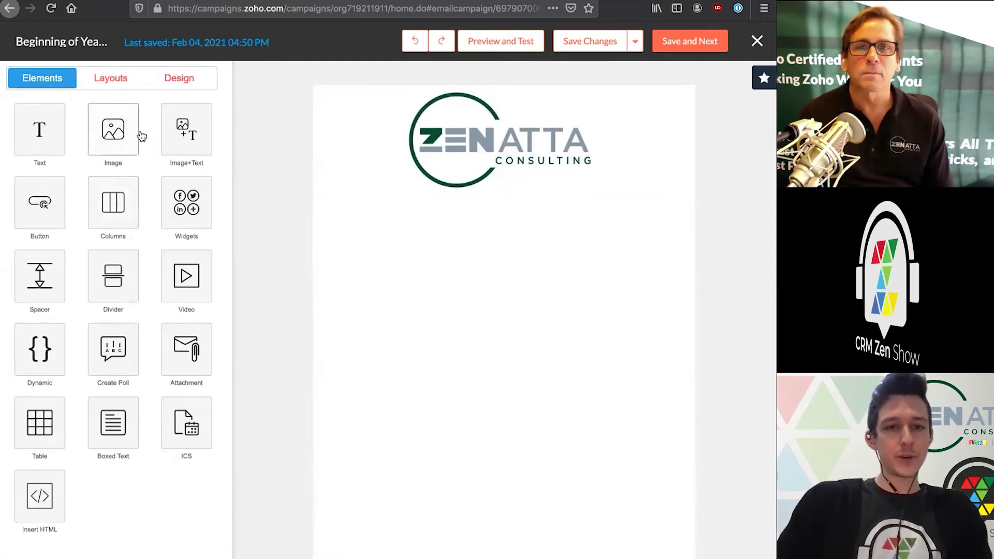
{"action": "left_click", "coordinate": [182, 124]}
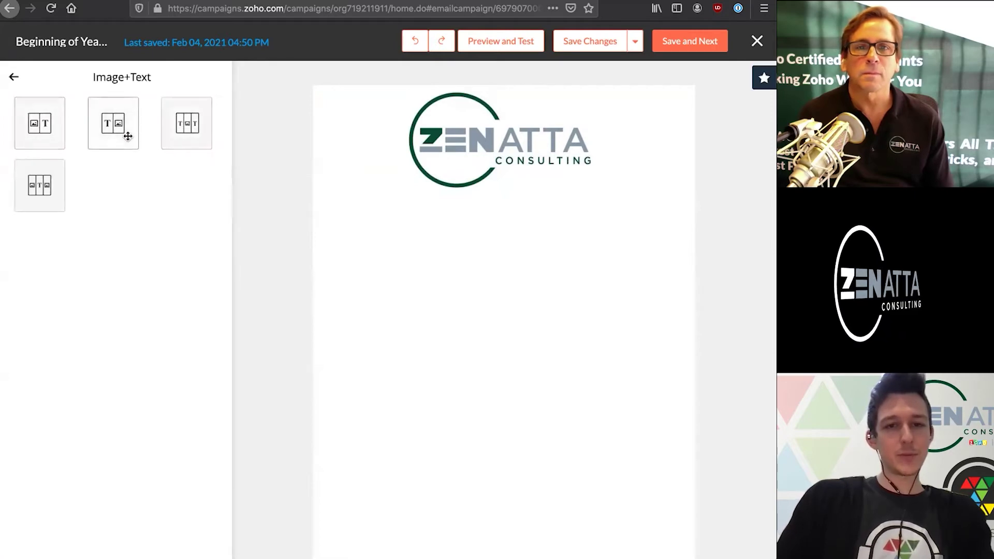
- Add an Image+Text block below the logo with the caption 'Here's an image of an awesome product on sale!'
{"action": "left_click_drag", "start_coordinate": [127, 135], "coordinate": [417, 304]}
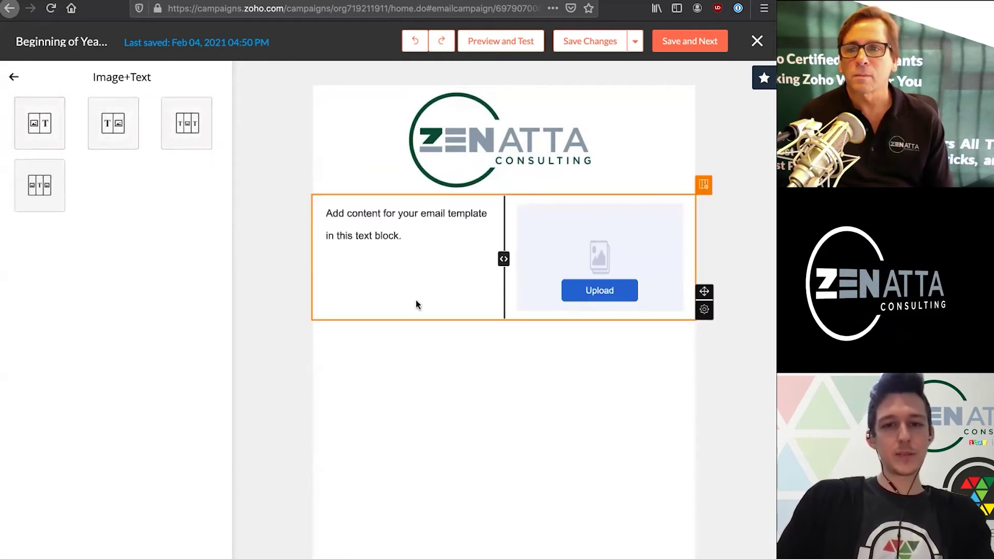
{"action": "left_click", "coordinate": [406, 236]}
{"action": "left_click_drag", "start_coordinate": [406, 236], "coordinate": [318, 213]}
{"action": "type", "text": "Her"}
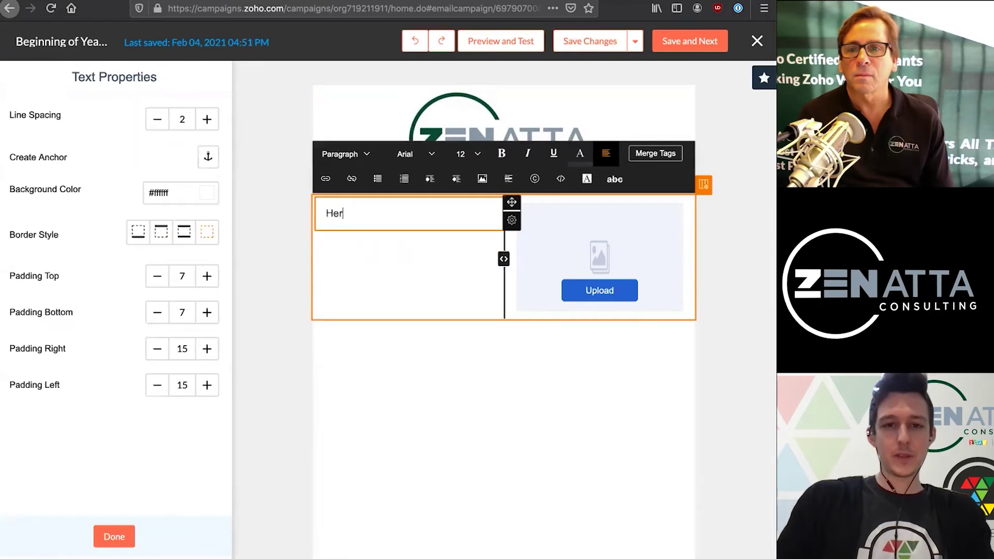
{"action": "type", "text": "e's an image of an"}
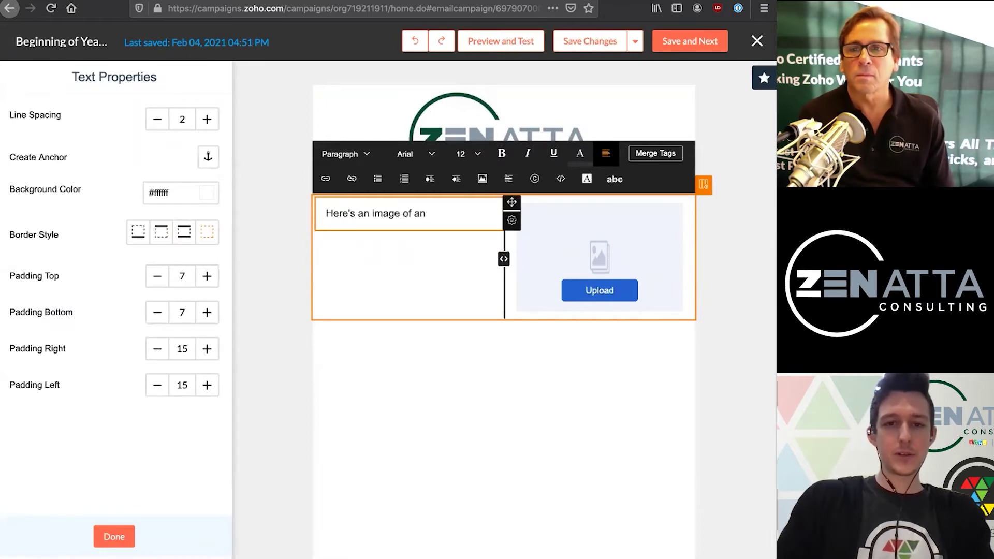
{"action": "type", "text": " awesome produc"}
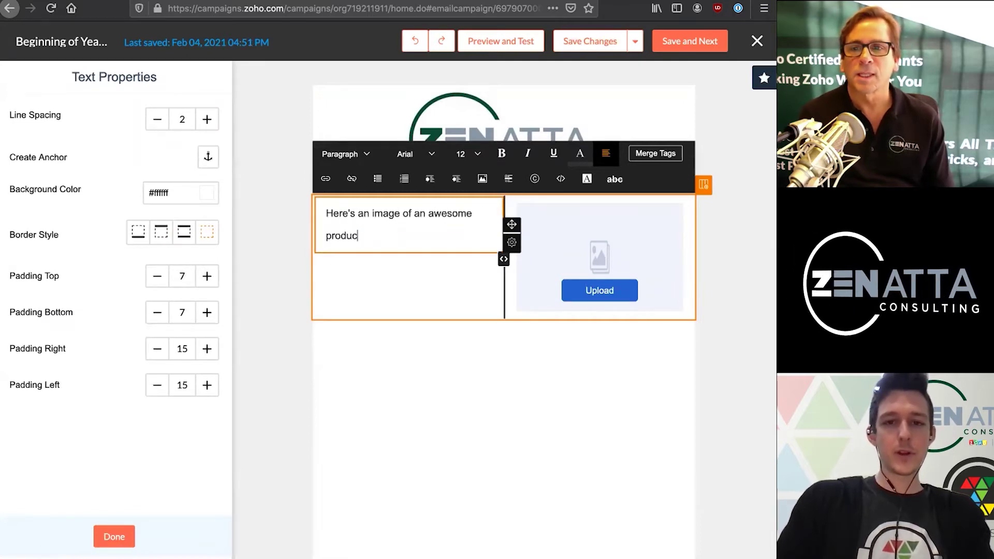
{"action": "type", "text": "t on sale!"}
{"action": "left_click", "coordinate": [638, 257]}
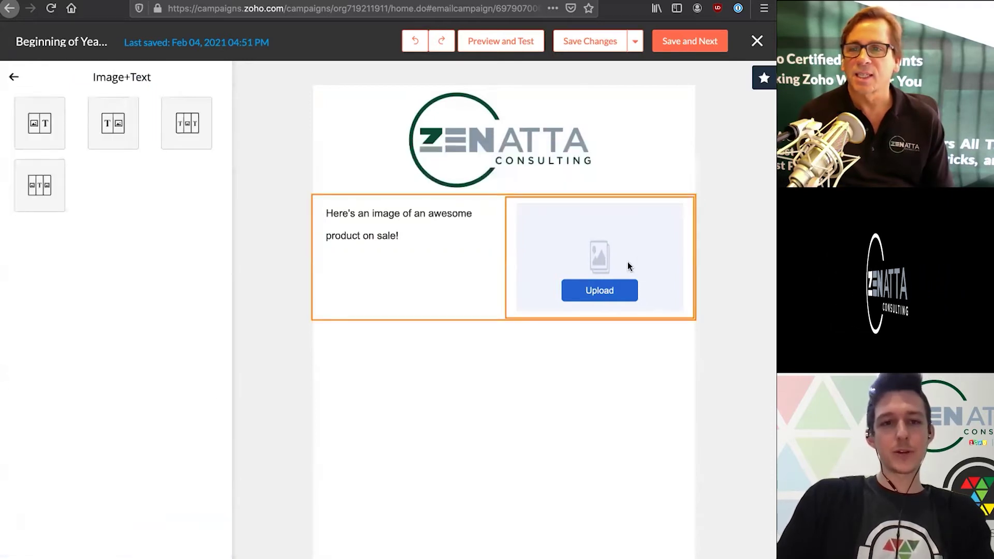
- Put the mug photo in the image column and add a blank line above the caption
{"action": "left_click", "coordinate": [595, 300]}
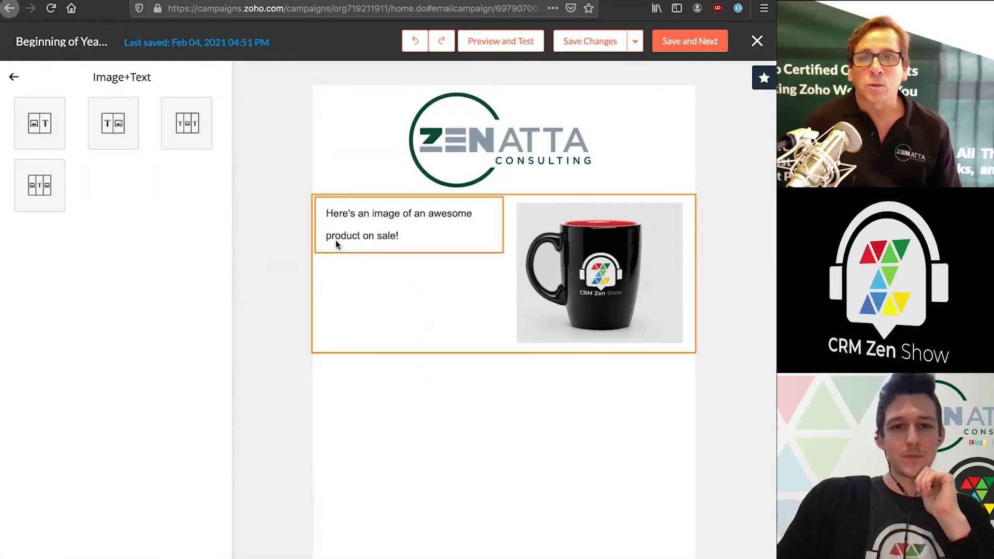
{"action": "left_click", "coordinate": [401, 228]}
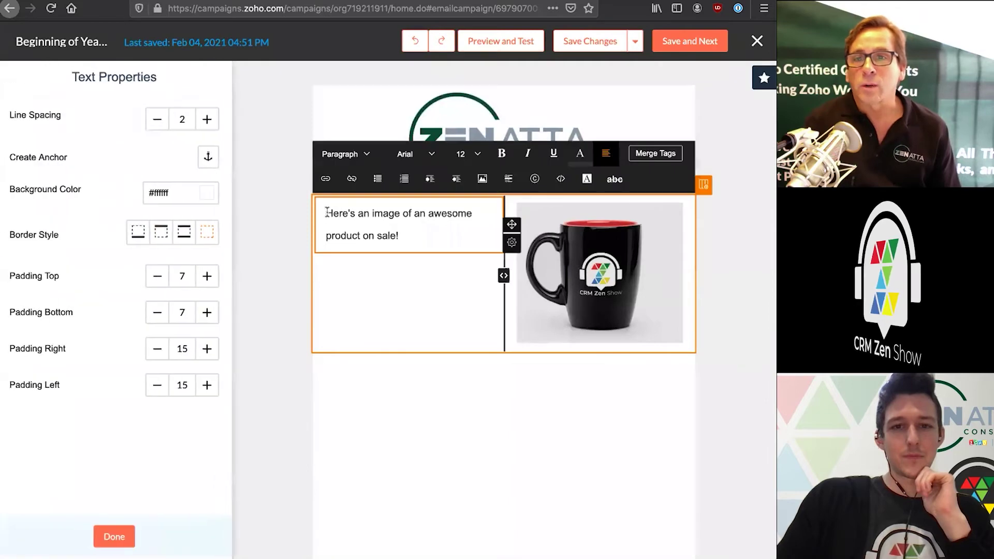
{"action": "key", "text": "Return"}
{"action": "key", "text": "Return"}
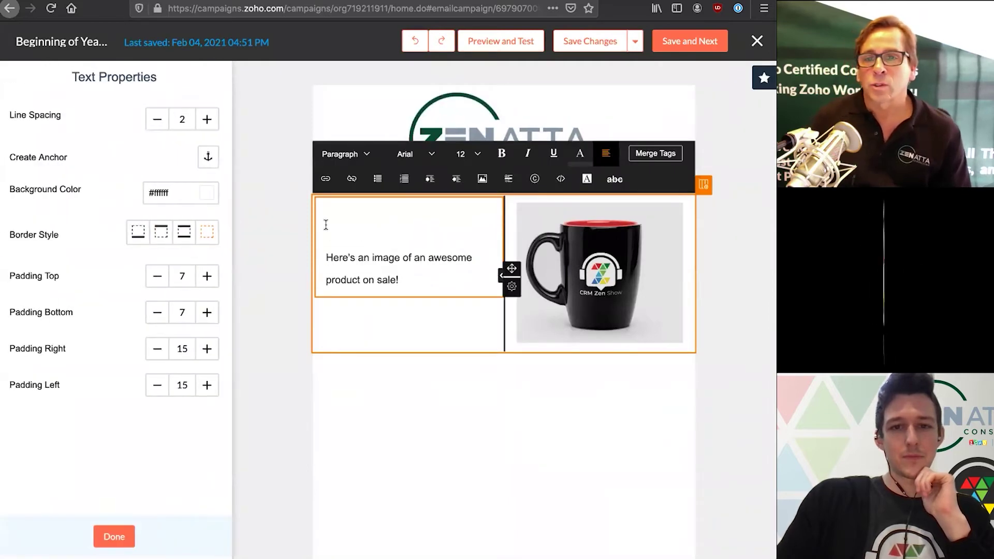
{"action": "left_click", "coordinate": [325, 415]}
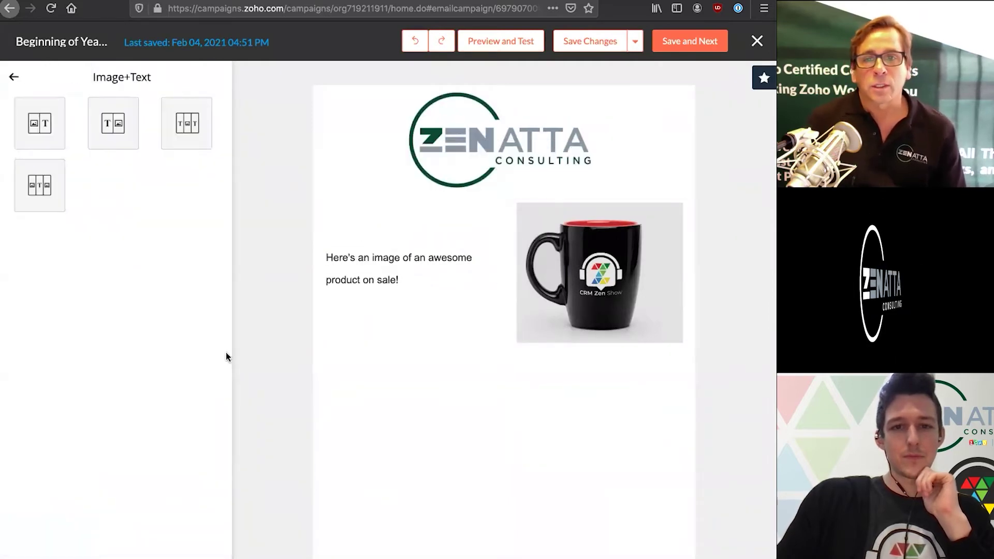
{"action": "left_click", "coordinate": [15, 77]}
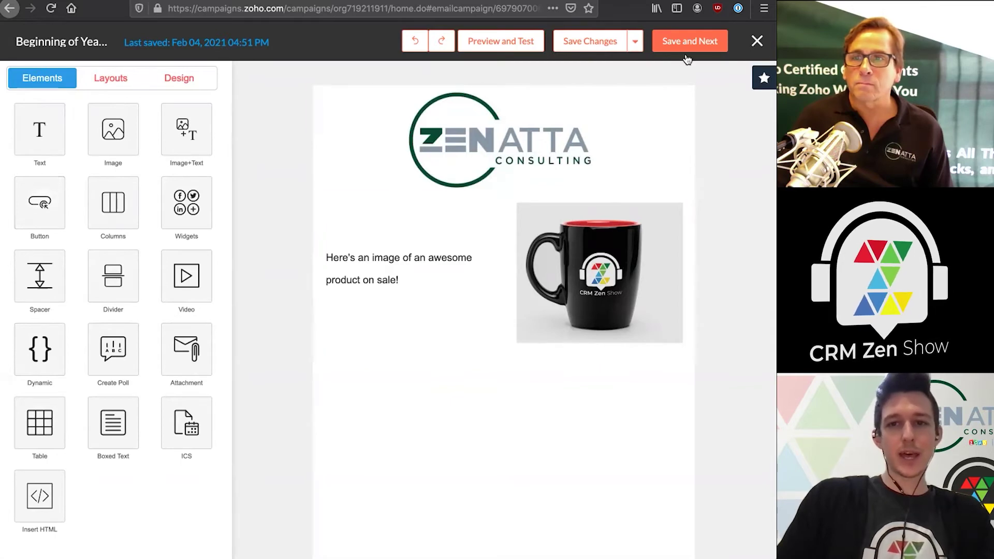
- Save the email design and open its Preview and Test window
{"action": "left_click", "coordinate": [635, 42]}
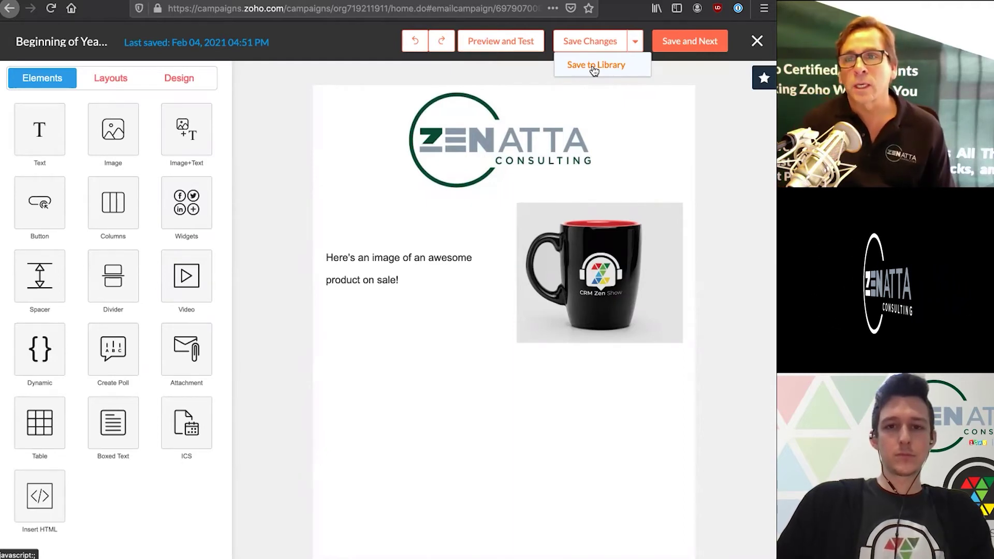
{"action": "left_click", "coordinate": [509, 47]}
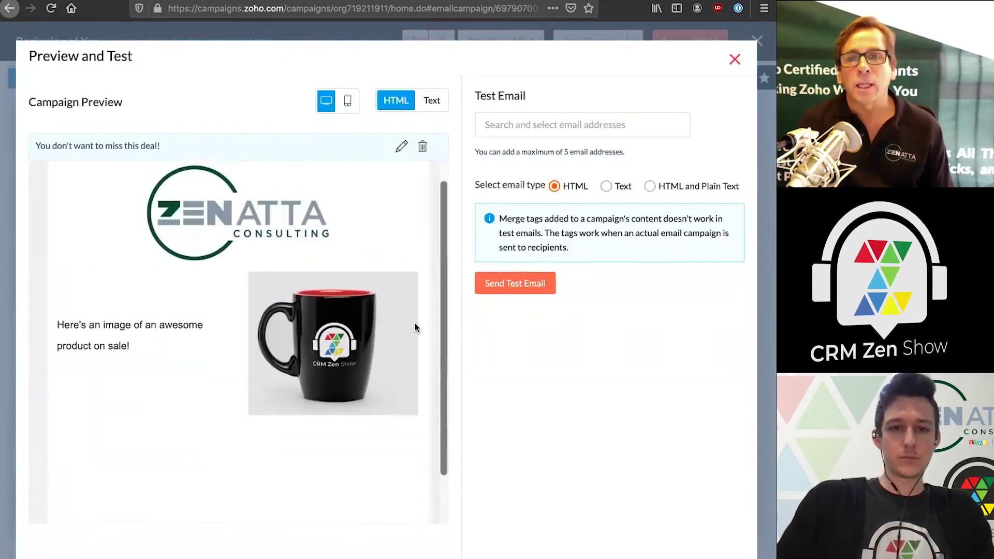
- Check the logo-and-mug email in mobile and desktop previews, then close the preview
{"action": "scroll", "coordinate": [415, 322], "scroll_direction": "down", "scroll_amount": 2}
{"action": "scroll", "coordinate": [415, 323], "scroll_direction": "up", "scroll_amount": 2}
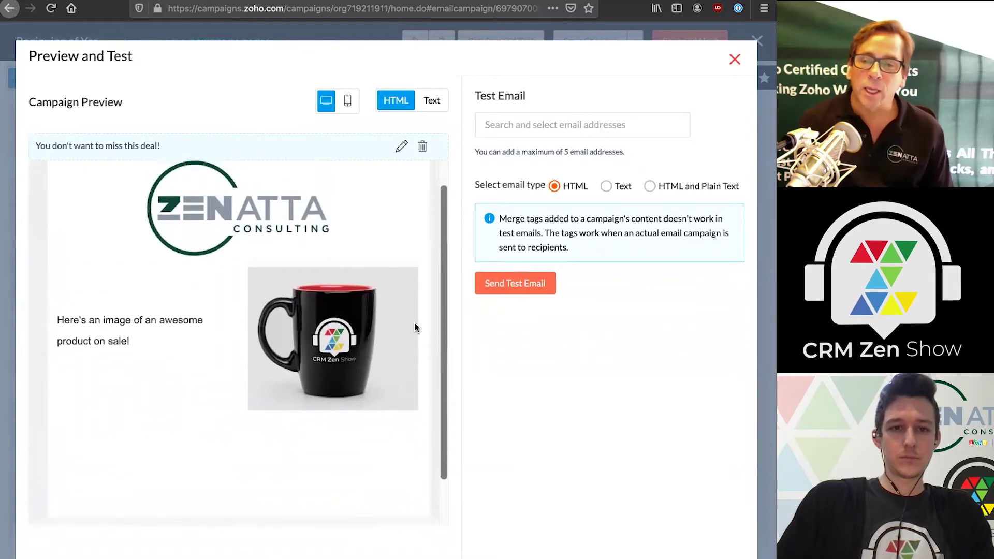
{"action": "scroll", "coordinate": [414, 323], "scroll_direction": "up", "scroll_amount": 1}
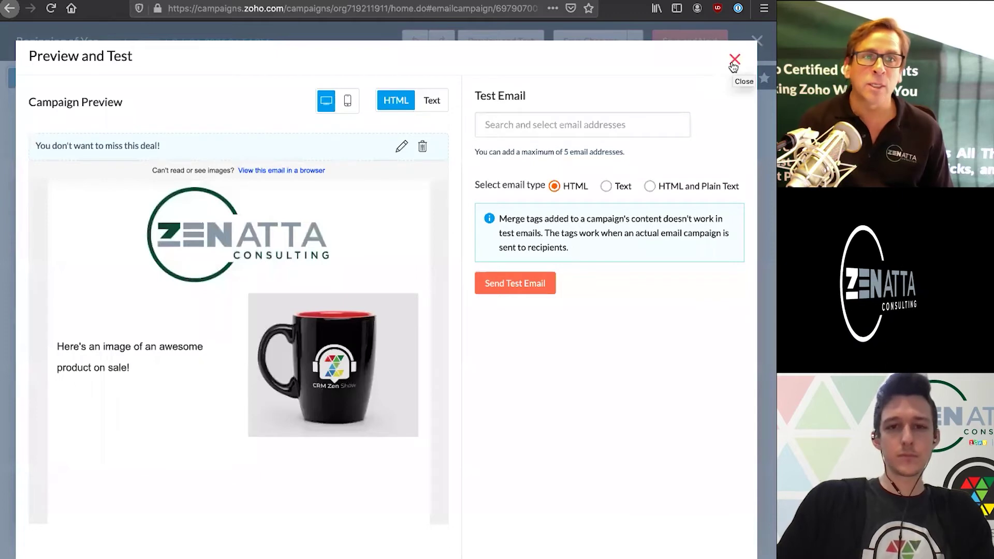
{"action": "left_click", "coordinate": [348, 101]}
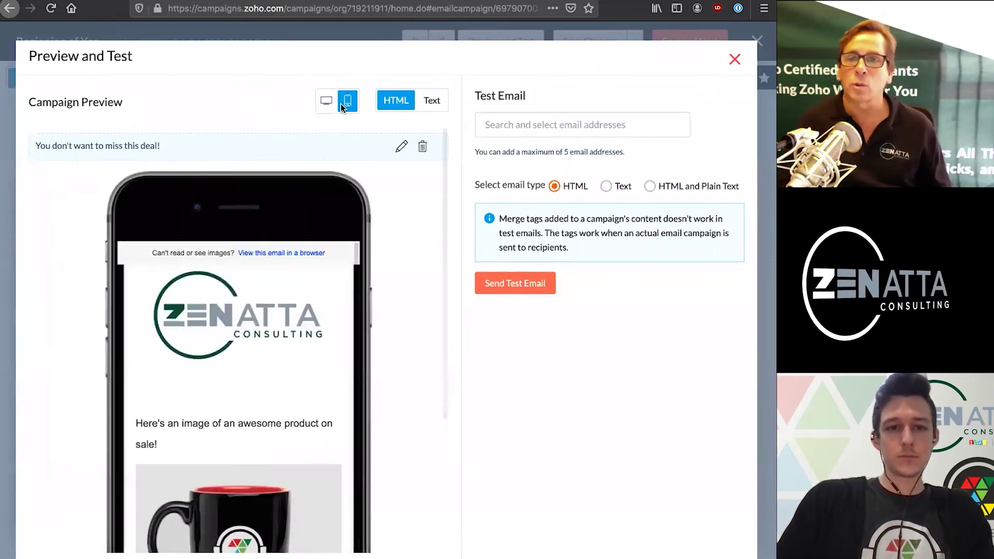
{"action": "scroll", "coordinate": [318, 325], "scroll_direction": "down", "scroll_amount": 1}
{"action": "scroll", "coordinate": [318, 325], "scroll_direction": "up", "scroll_amount": 1}
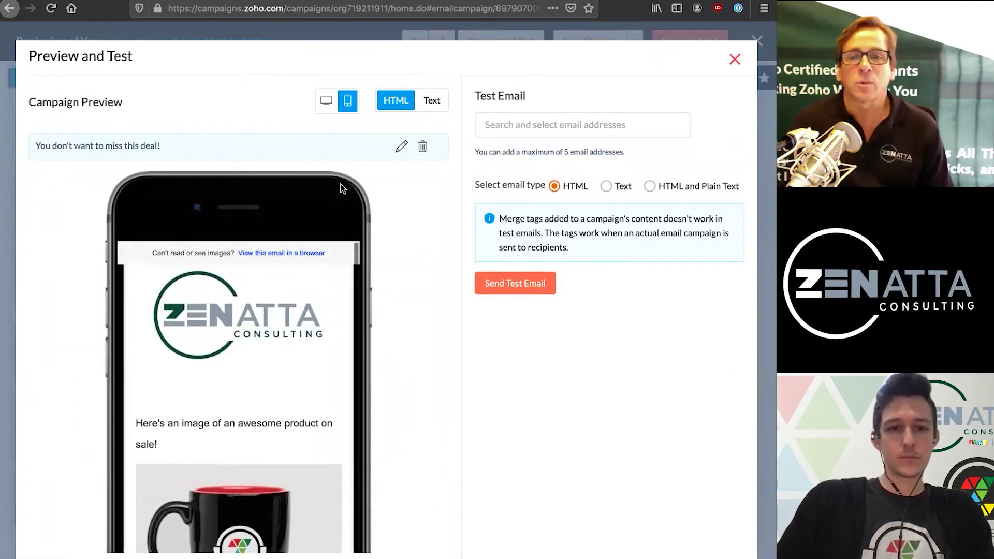
{"action": "left_click", "coordinate": [326, 102]}
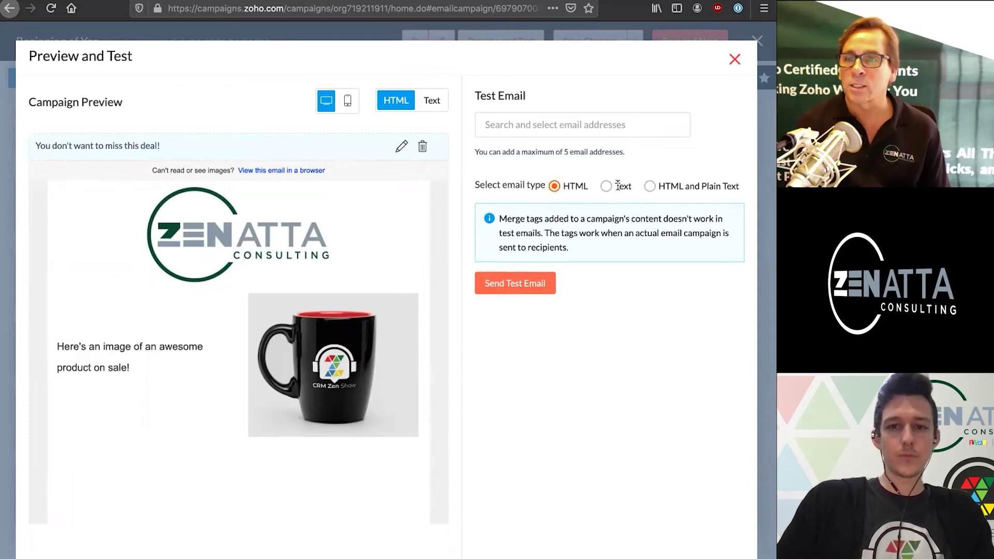
{"action": "left_click", "coordinate": [729, 66]}
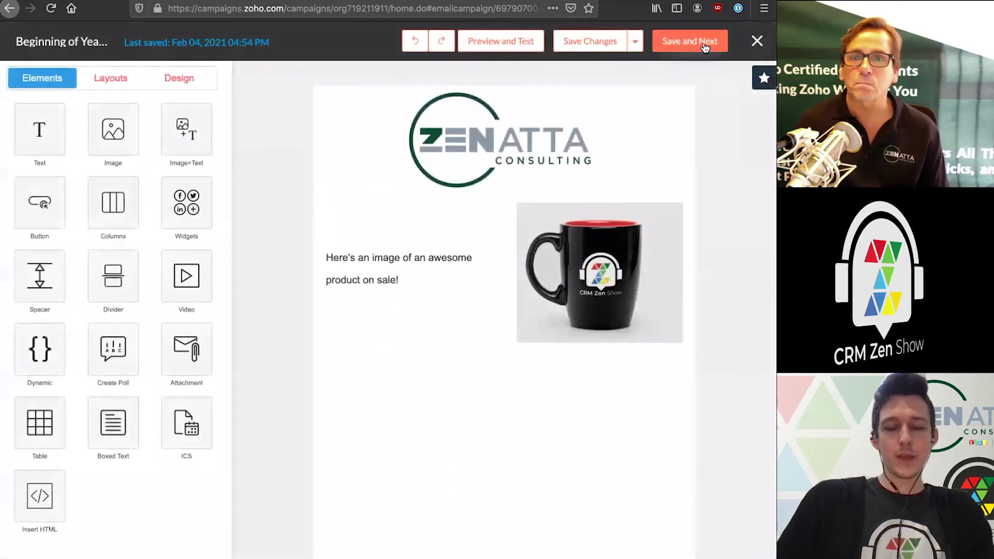
- Save the email content and review the Beginning of Year Sale - 2021 campaign summary
{"action": "left_click", "coordinate": [705, 46]}
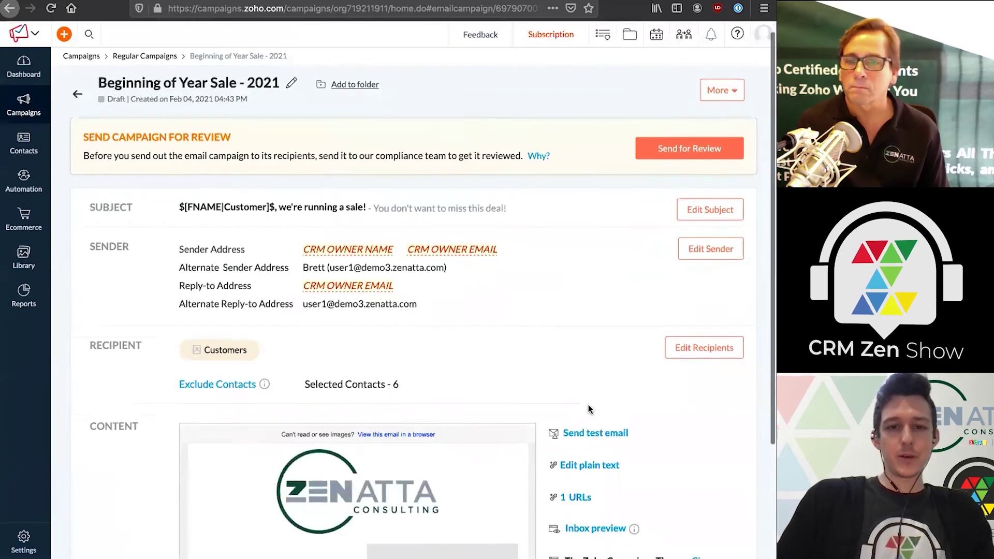
{"action": "scroll", "coordinate": [558, 205], "scroll_direction": "down", "scroll_amount": 1}
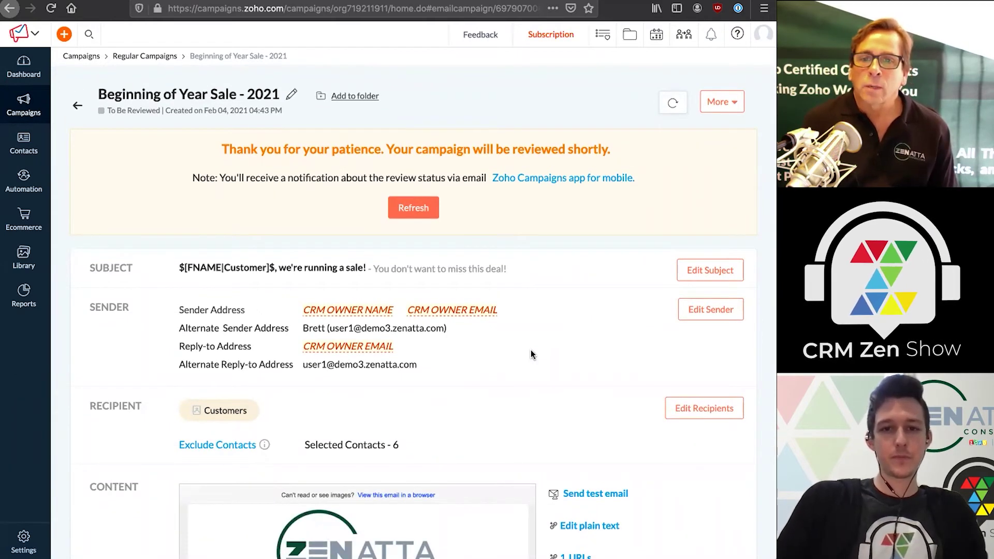
{"action": "scroll", "coordinate": [531, 351], "scroll_direction": "down", "scroll_amount": 3}
{"action": "scroll", "coordinate": [530, 349], "scroll_direction": "down", "scroll_amount": 5}
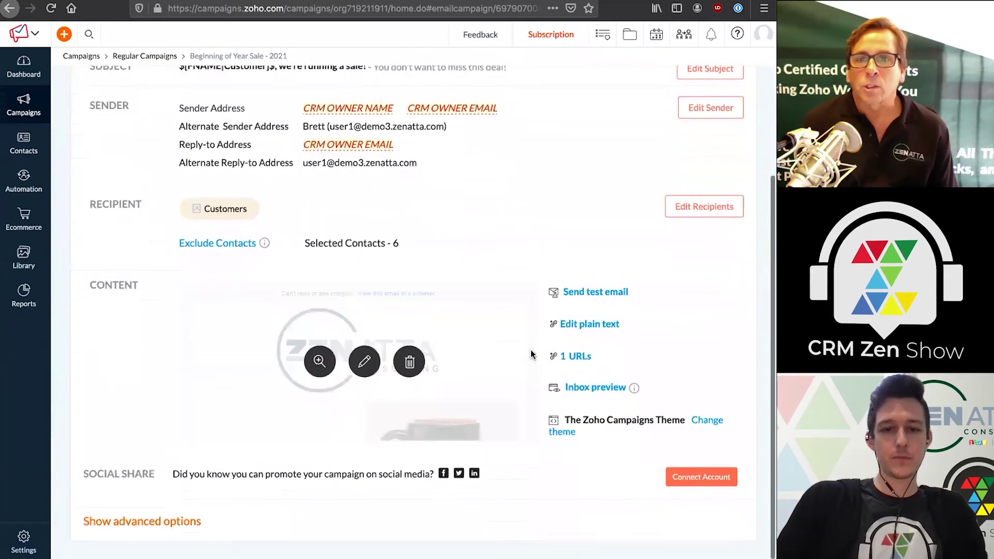
{"action": "left_click", "coordinate": [194, 523]}
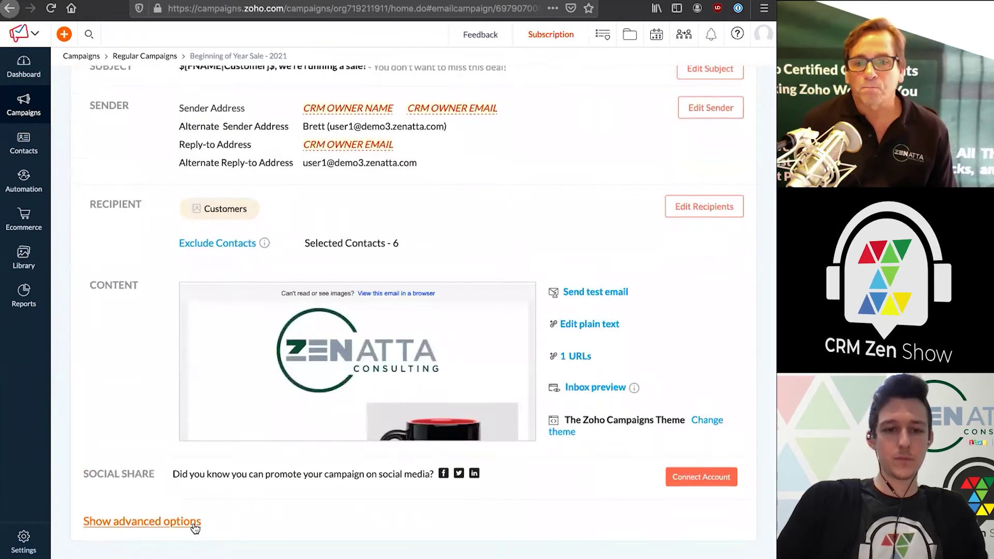
{"action": "scroll", "coordinate": [252, 516], "scroll_direction": "down", "scroll_amount": 5}
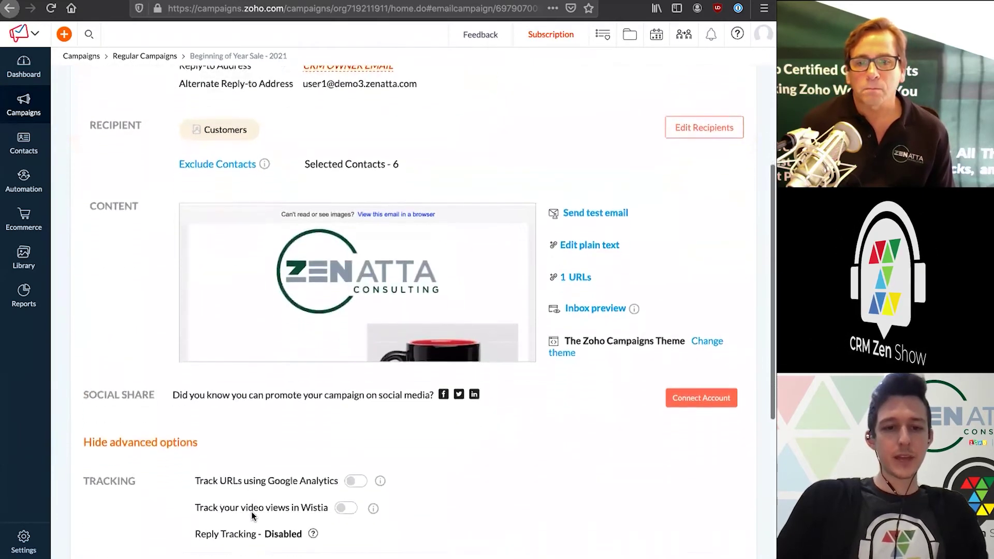
{"action": "scroll", "coordinate": [252, 516], "scroll_direction": "down", "scroll_amount": 5}
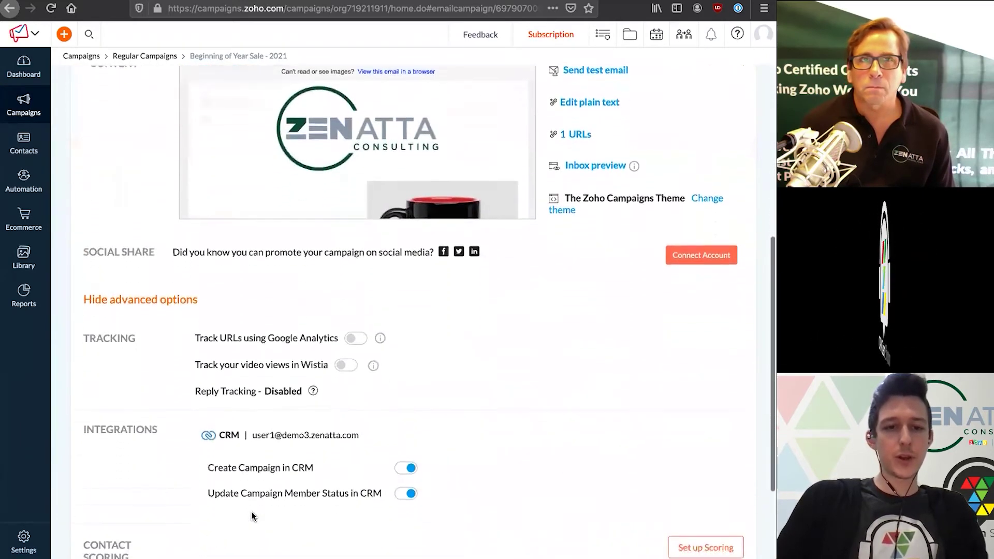
{"action": "scroll", "coordinate": [252, 516], "scroll_direction": "down", "scroll_amount": 2}
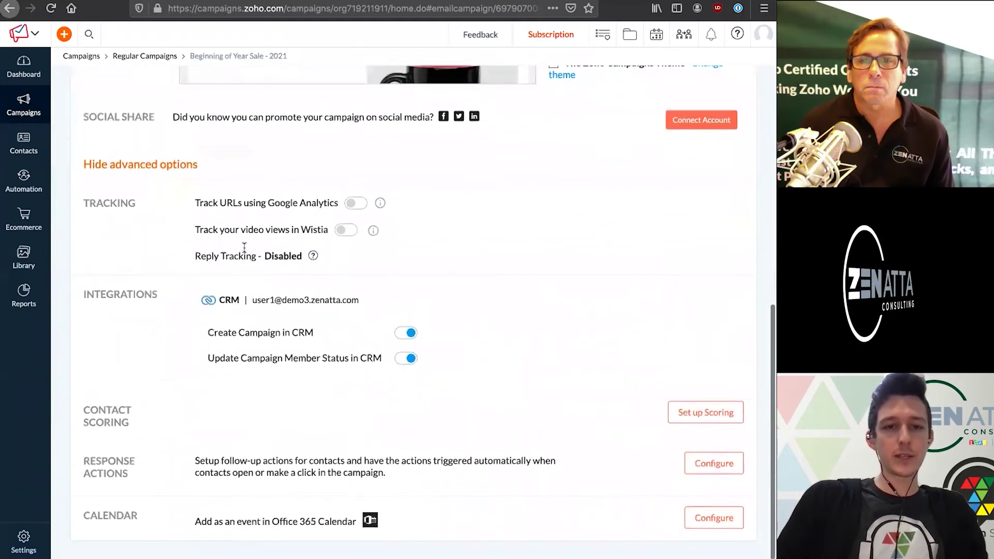
{"action": "left_click_drag", "start_coordinate": [195, 204], "coordinate": [244, 204]}
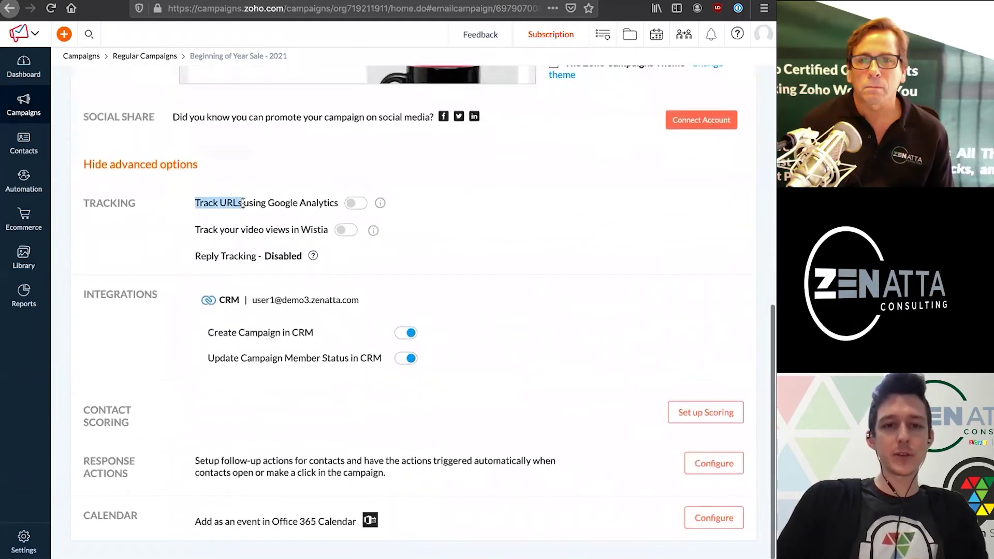
{"action": "left_click", "coordinate": [330, 206]}
{"action": "mouse_move", "coordinate": [386, 206]}
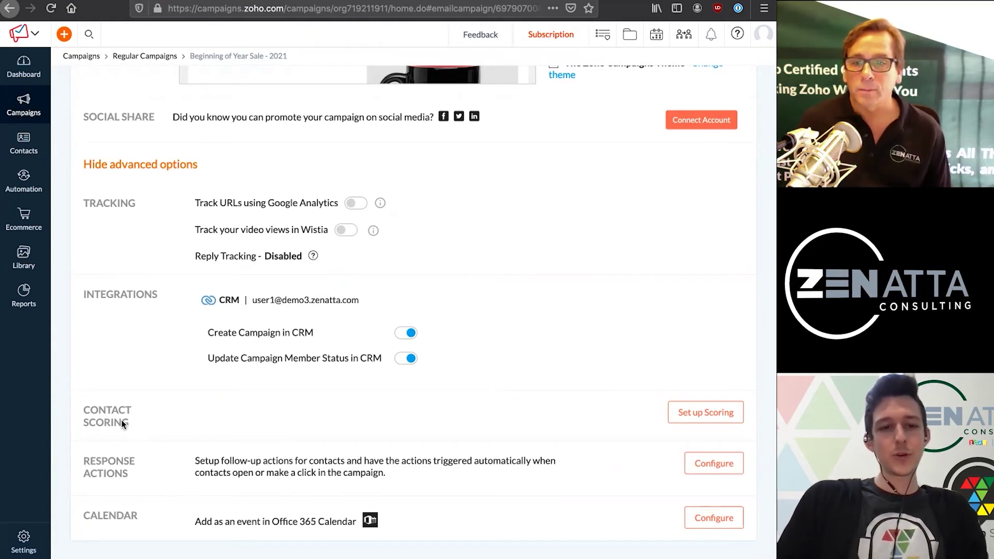
{"action": "left_click", "coordinate": [686, 411]}
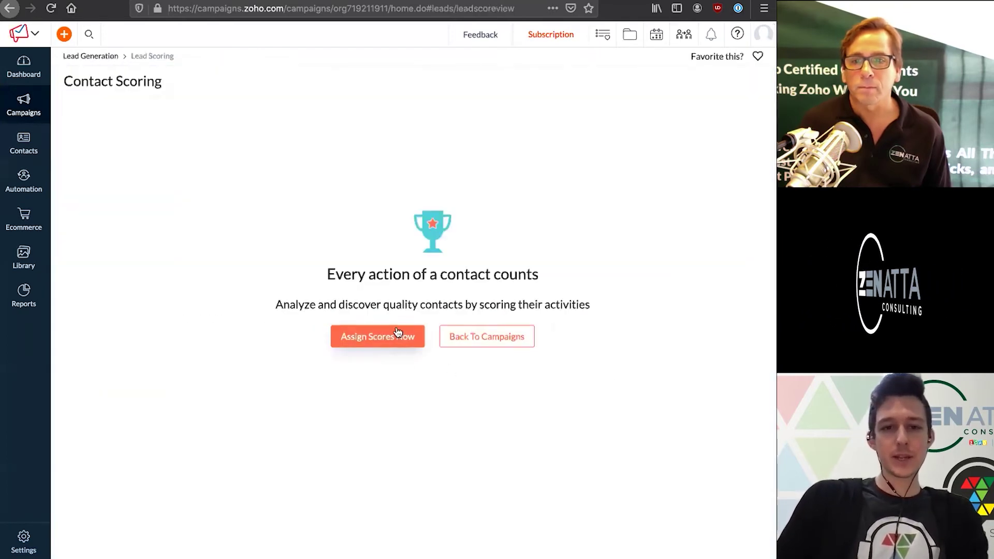
- Start assigning activity scores and review the Unique Open 10 and Multiple Open defaults
{"action": "left_click", "coordinate": [367, 336]}
{"action": "scroll", "coordinate": [456, 137], "scroll_direction": "down", "scroll_amount": 1}
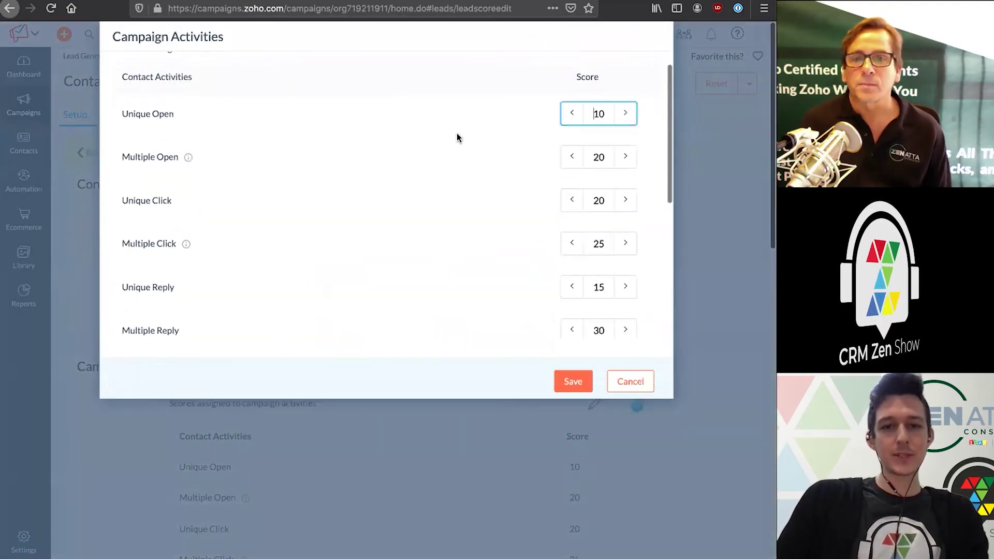
{"action": "left_click_drag", "start_coordinate": [133, 102], "coordinate": [187, 101]}
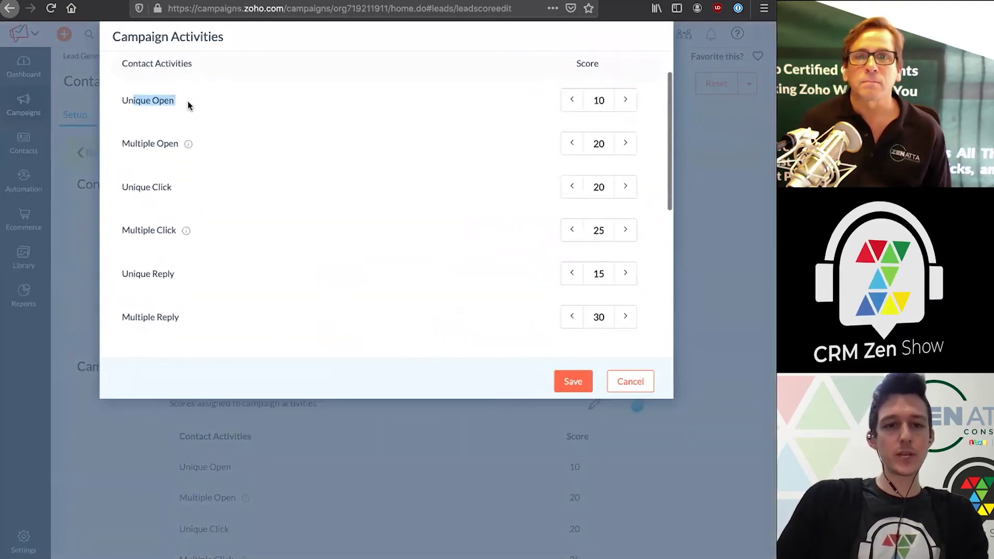
{"action": "left_click_drag", "start_coordinate": [122, 144], "coordinate": [178, 144]}
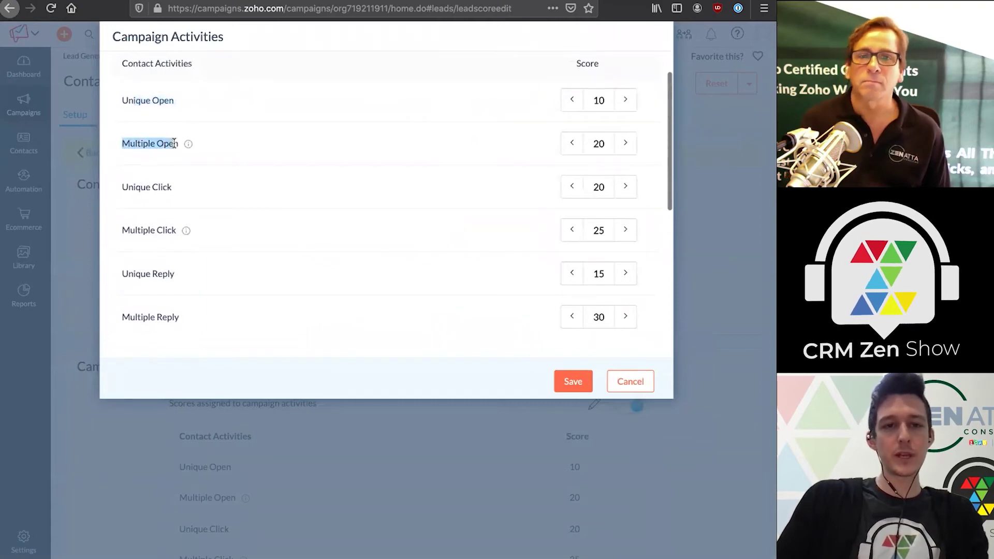
{"action": "scroll", "coordinate": [156, 132], "scroll_direction": "down", "scroll_amount": 2}
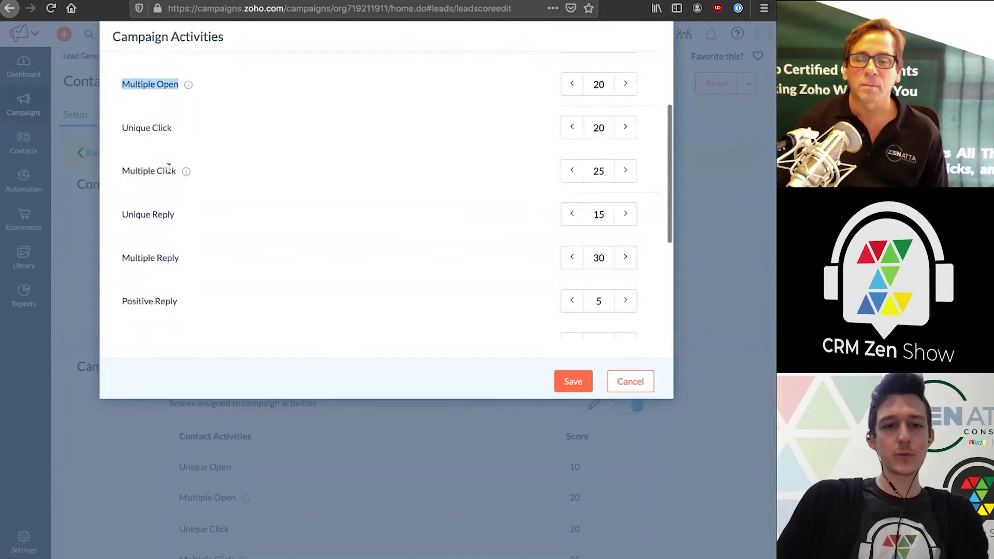
{"action": "scroll", "coordinate": [168, 171], "scroll_direction": "down", "scroll_amount": 2}
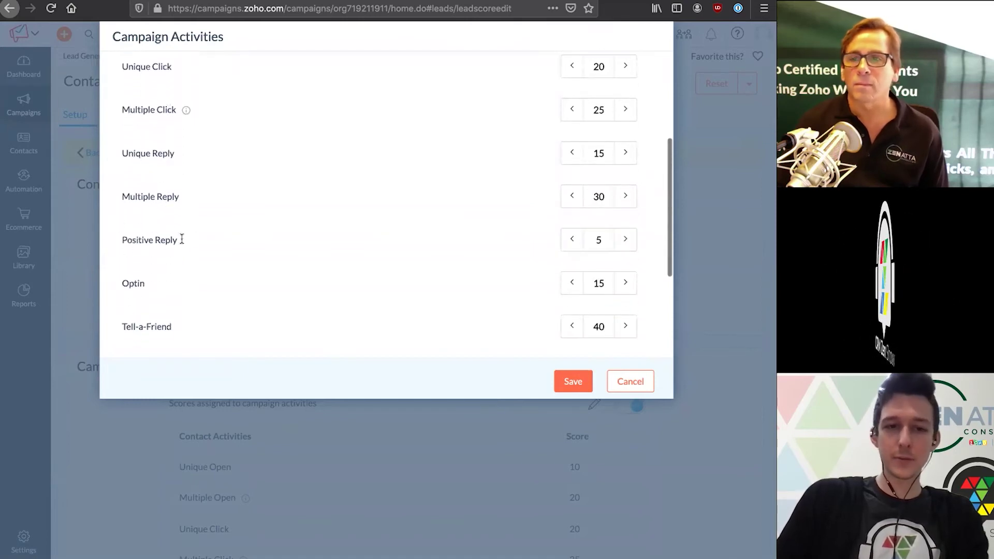
{"action": "scroll", "coordinate": [194, 226], "scroll_direction": "down", "scroll_amount": 2}
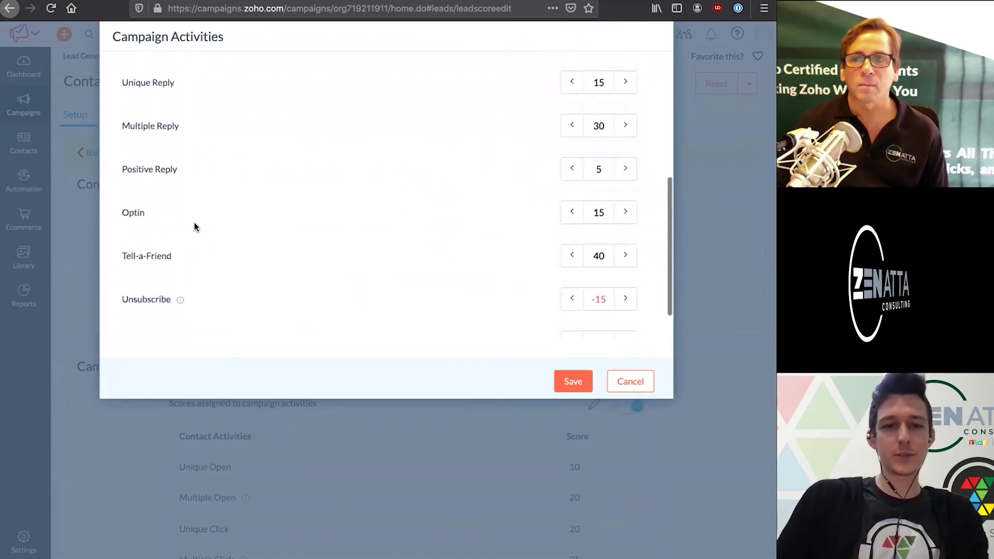
{"action": "scroll", "coordinate": [194, 226], "scroll_direction": "down", "scroll_amount": 1}
- Review Positive Reply, Optin, Tell-a-Friend and Negative Reply -25 scores and save the defaults
{"action": "left_click_drag", "start_coordinate": [128, 133], "coordinate": [187, 135]}
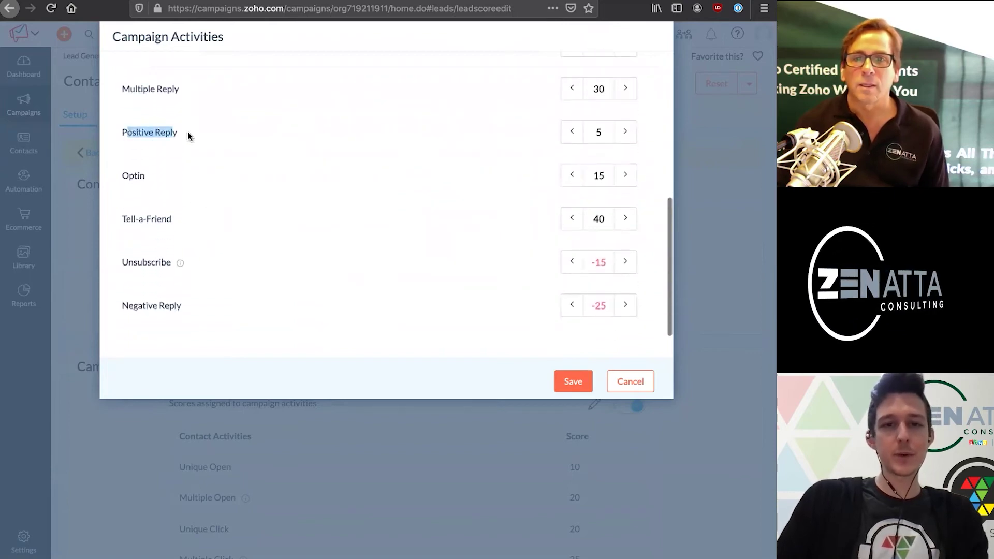
{"action": "left_click", "coordinate": [187, 132]}
{"action": "scroll", "coordinate": [154, 182], "scroll_direction": "down", "scroll_amount": 1}
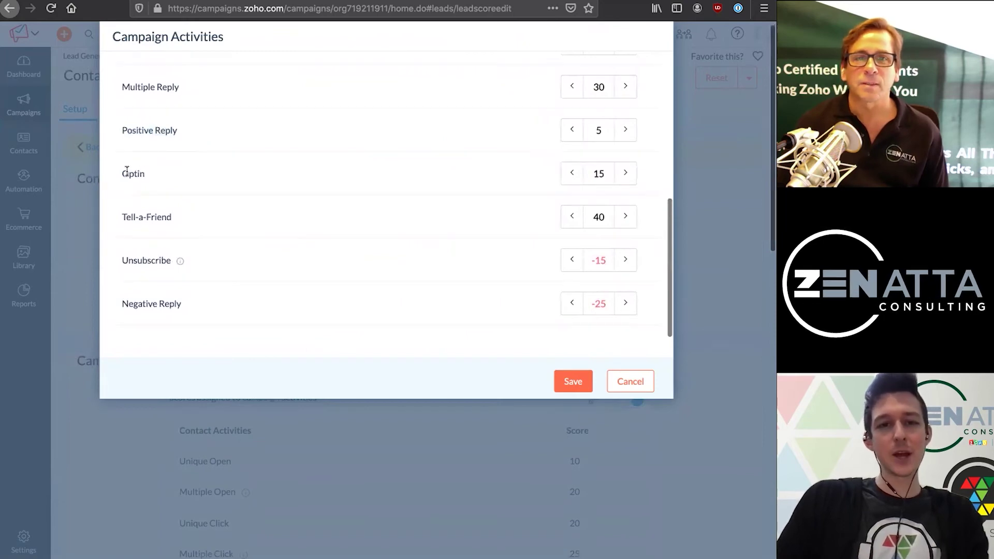
{"action": "left_click_drag", "start_coordinate": [123, 177], "coordinate": [151, 173]}
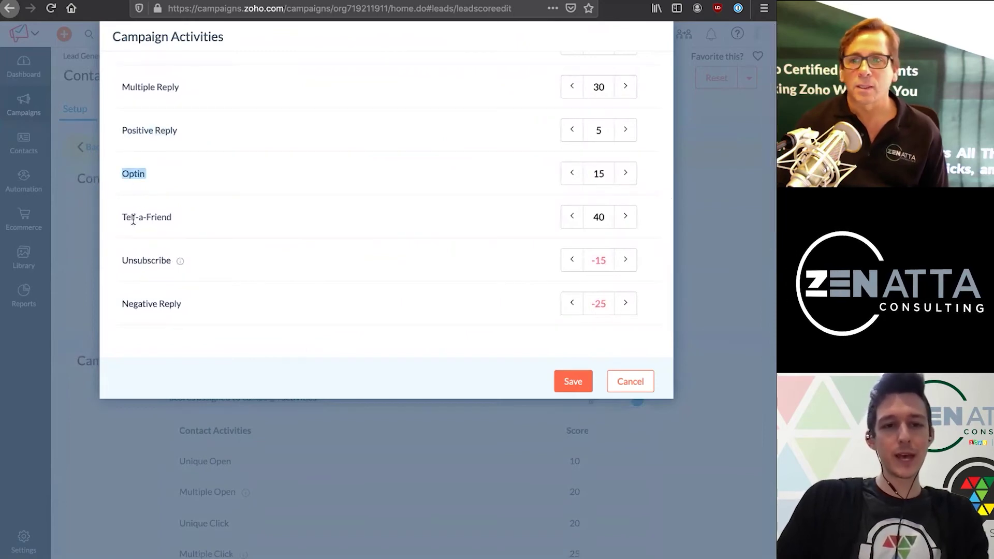
{"action": "left_click_drag", "start_coordinate": [124, 220], "coordinate": [171, 218]}
{"action": "left_click", "coordinate": [171, 218]}
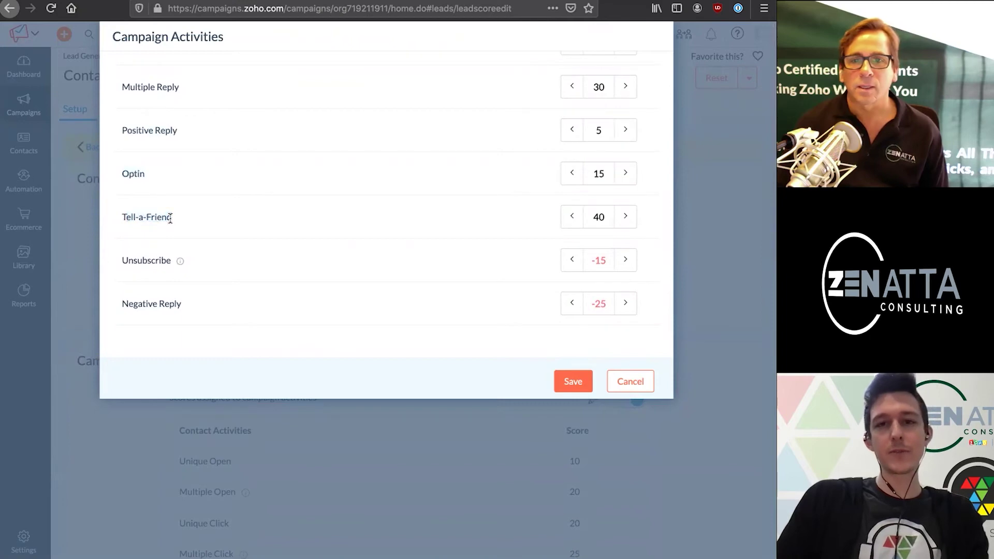
{"action": "scroll", "coordinate": [164, 259], "scroll_direction": "down", "scroll_amount": 1}
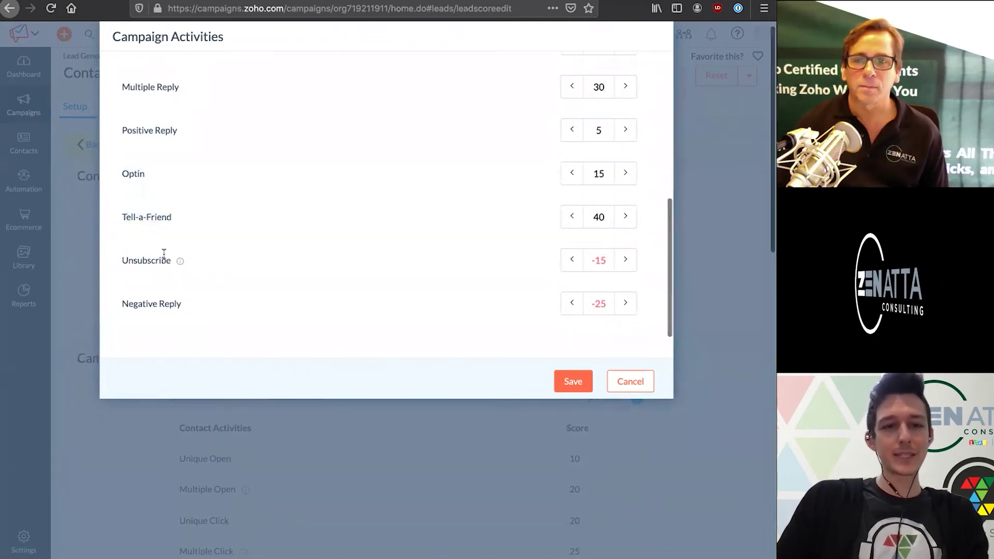
{"action": "left_click_drag", "start_coordinate": [133, 305], "coordinate": [191, 307]}
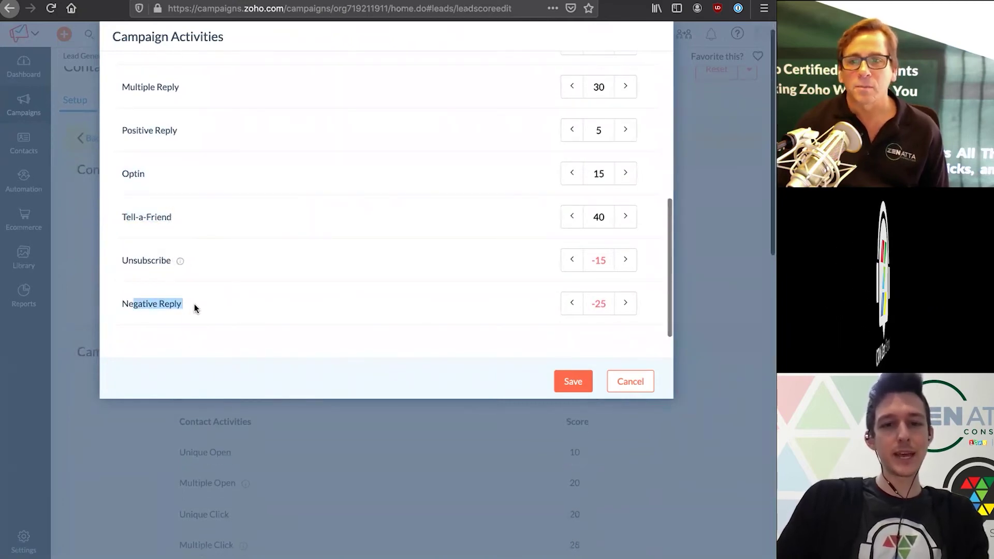
{"action": "left_click", "coordinate": [196, 308]}
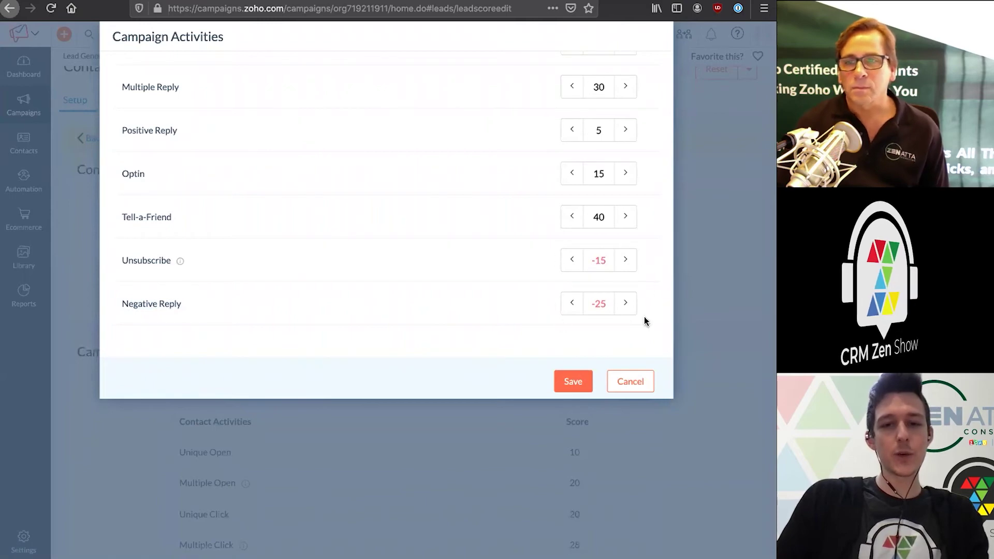
{"action": "left_click", "coordinate": [573, 381]}
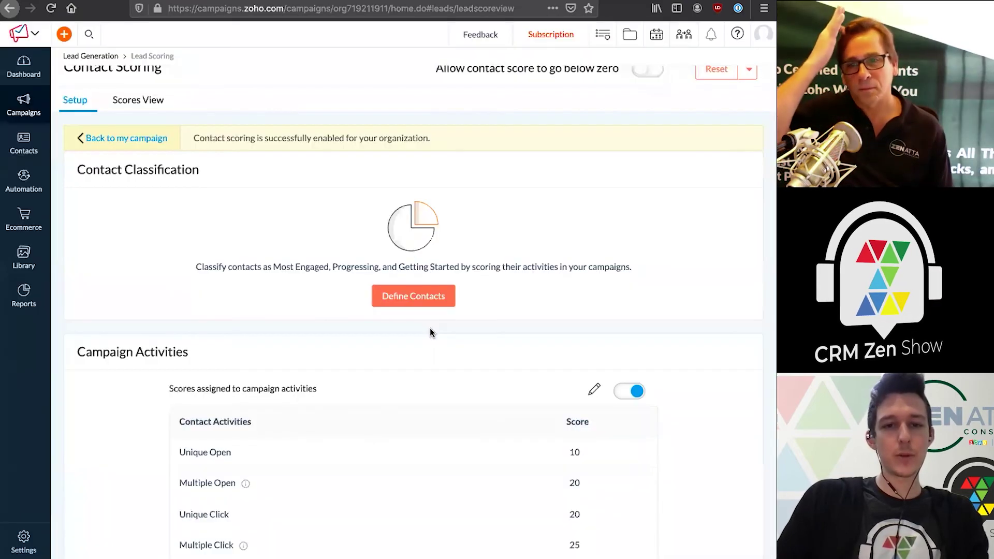
{"action": "scroll", "coordinate": [147, 178], "scroll_direction": "down", "scroll_amount": 3}
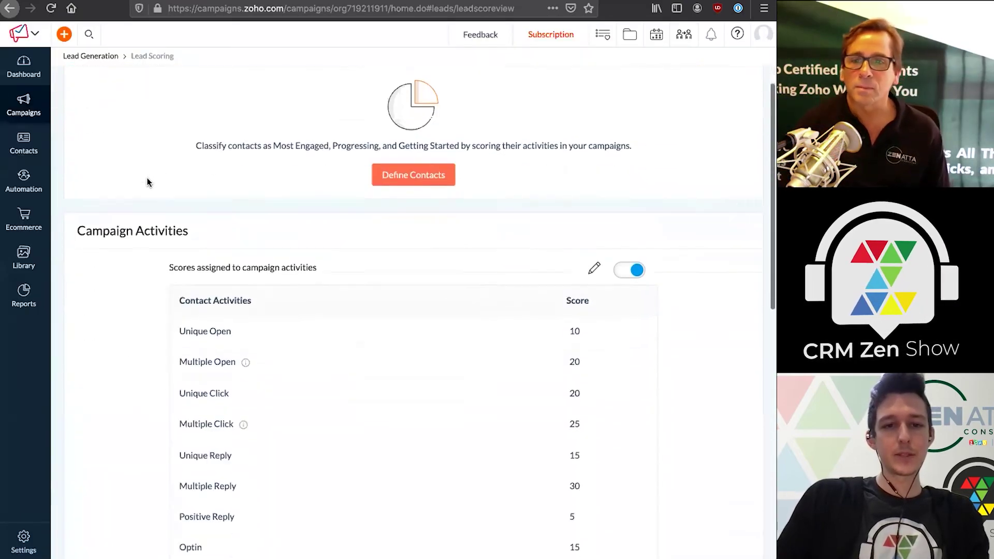
{"action": "scroll", "coordinate": [147, 178], "scroll_direction": "up", "scroll_amount": 3}
- Return to the campaign, show its advanced options and start configuring Response Actions
{"action": "left_click", "coordinate": [136, 147]}
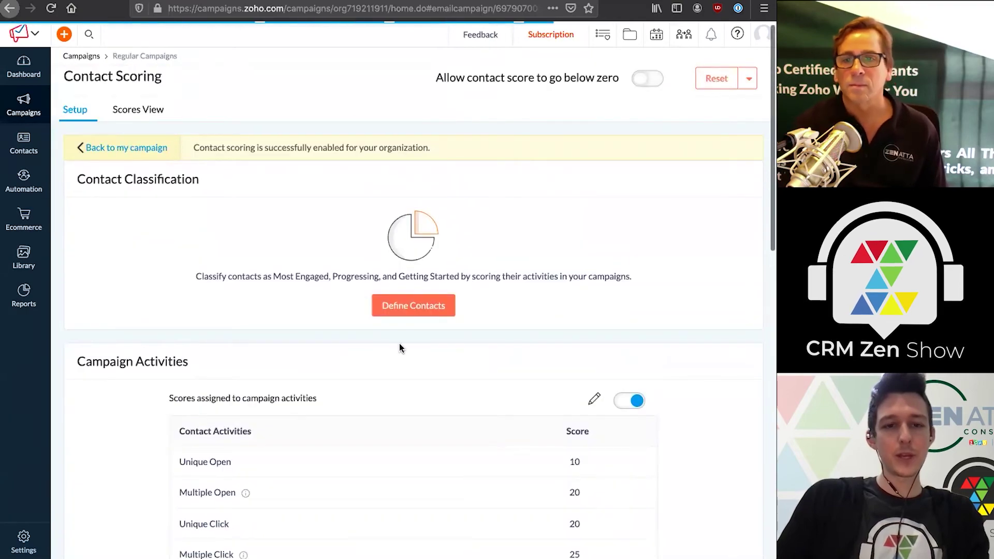
{"action": "scroll", "coordinate": [223, 455], "scroll_direction": "down", "scroll_amount": 4}
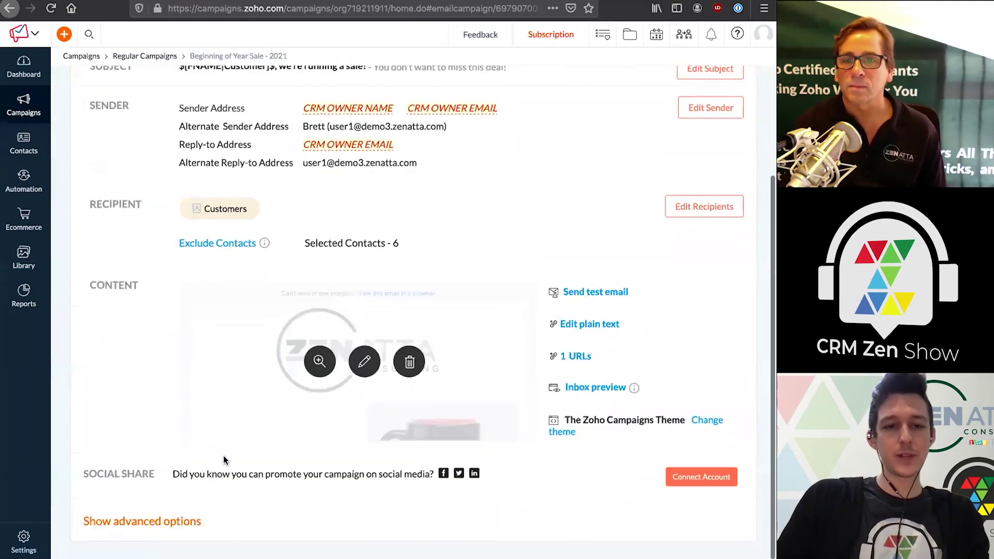
{"action": "left_click", "coordinate": [149, 519]}
{"action": "scroll", "coordinate": [318, 505], "scroll_direction": "down", "scroll_amount": 10}
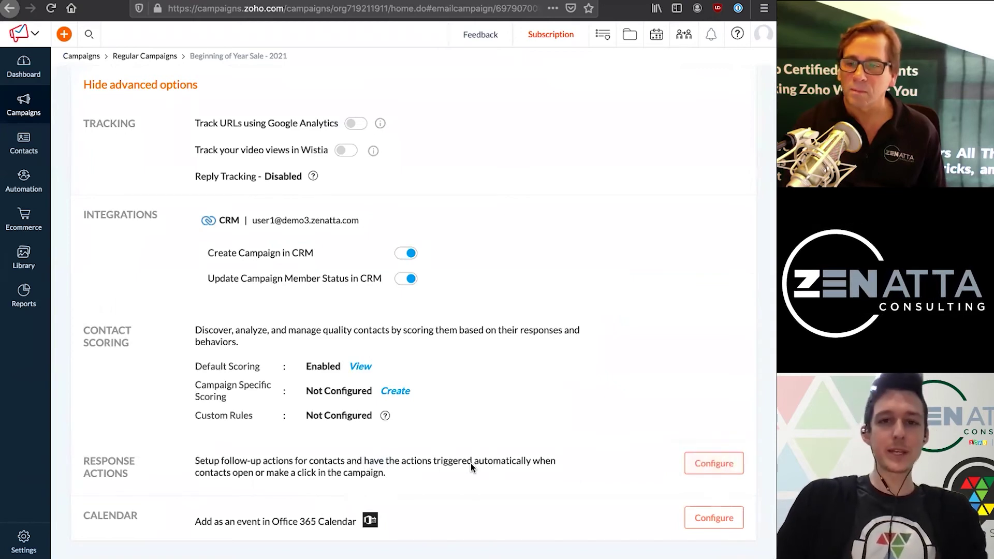
{"action": "left_click", "coordinate": [727, 462]}
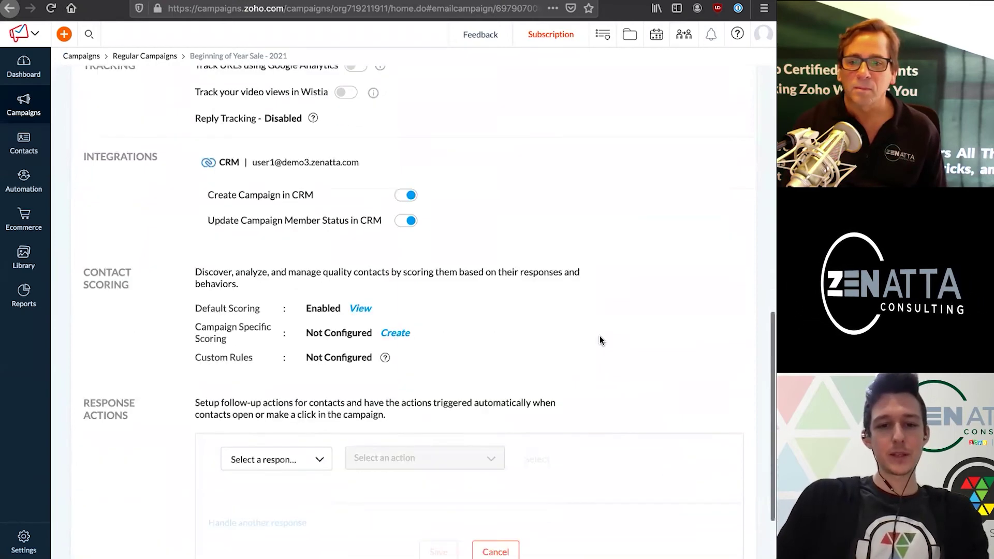
- Set a response action that assigns the tag 'CLick' when a contact clicks the email
{"action": "left_click", "coordinate": [315, 368]}
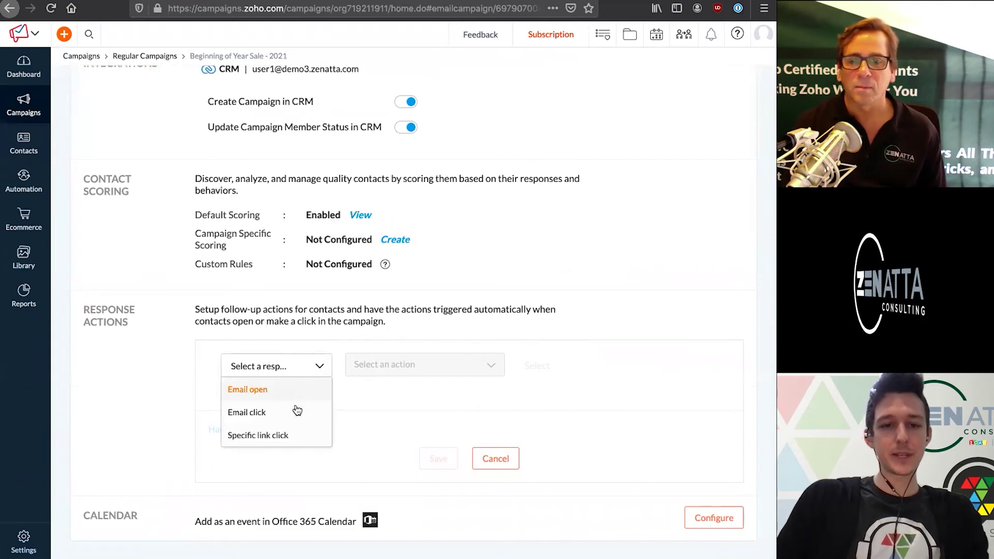
{"action": "left_click", "coordinate": [293, 411]}
{"action": "left_click", "coordinate": [393, 367]}
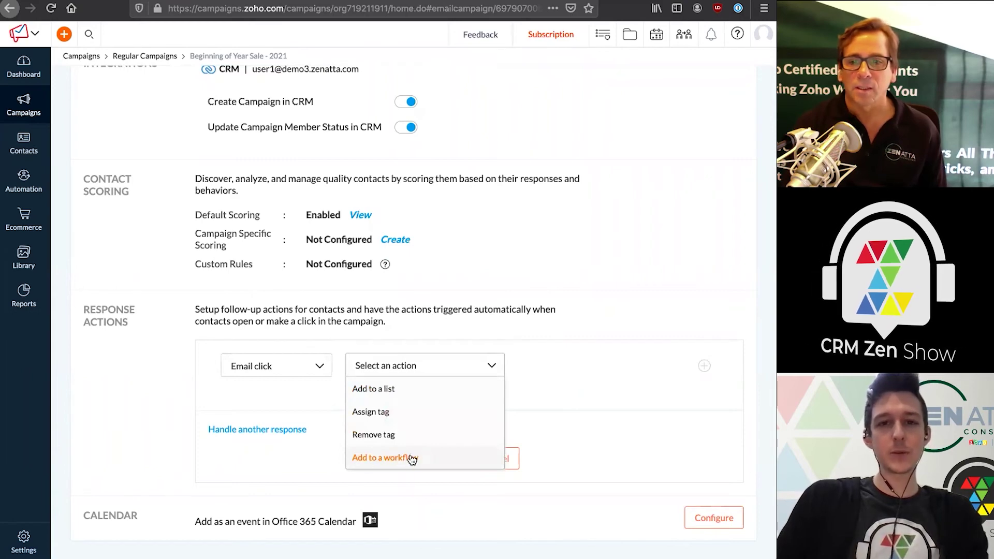
{"action": "left_click", "coordinate": [490, 365]}
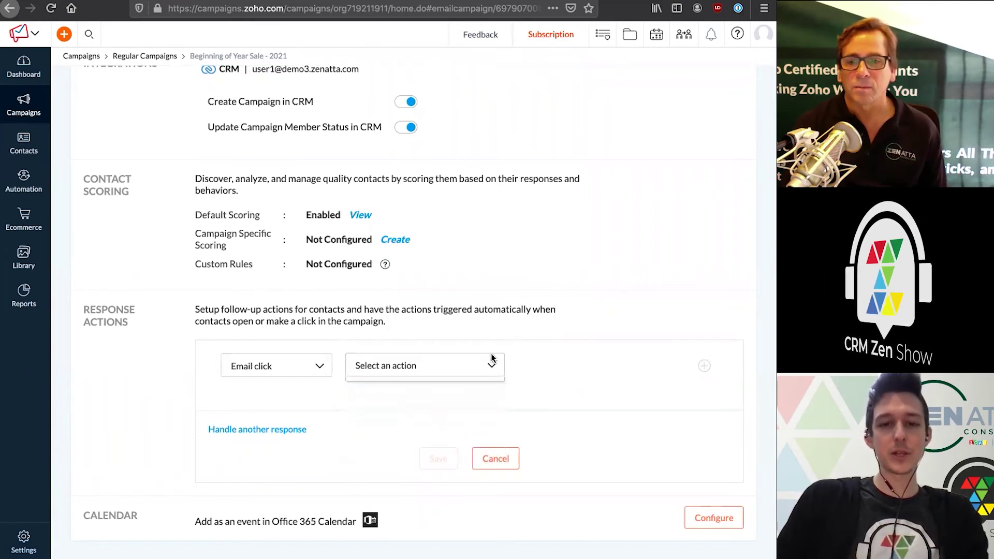
{"action": "left_click", "coordinate": [428, 368]}
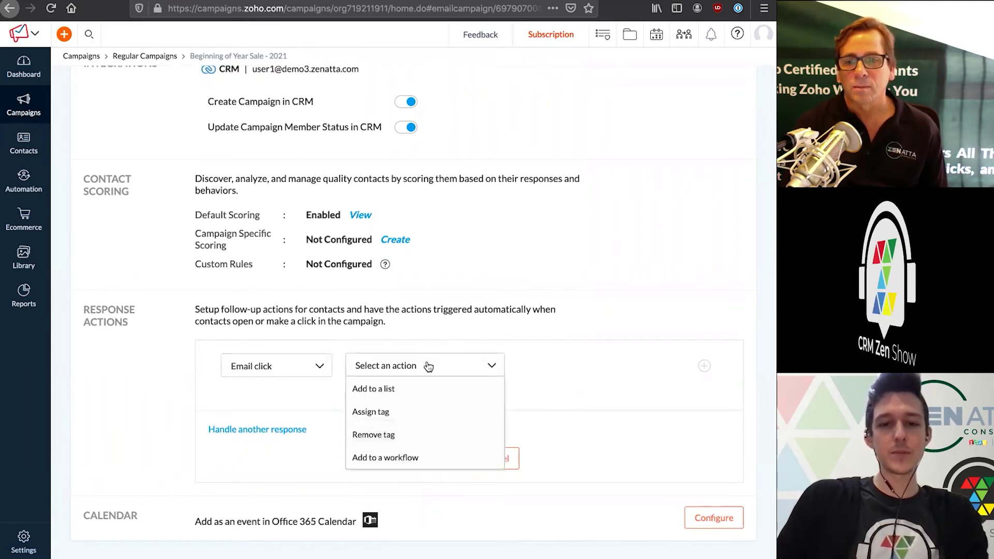
{"action": "left_click", "coordinate": [415, 409]}
{"action": "left_click", "coordinate": [554, 368]}
{"action": "type", "text": "CLick"}
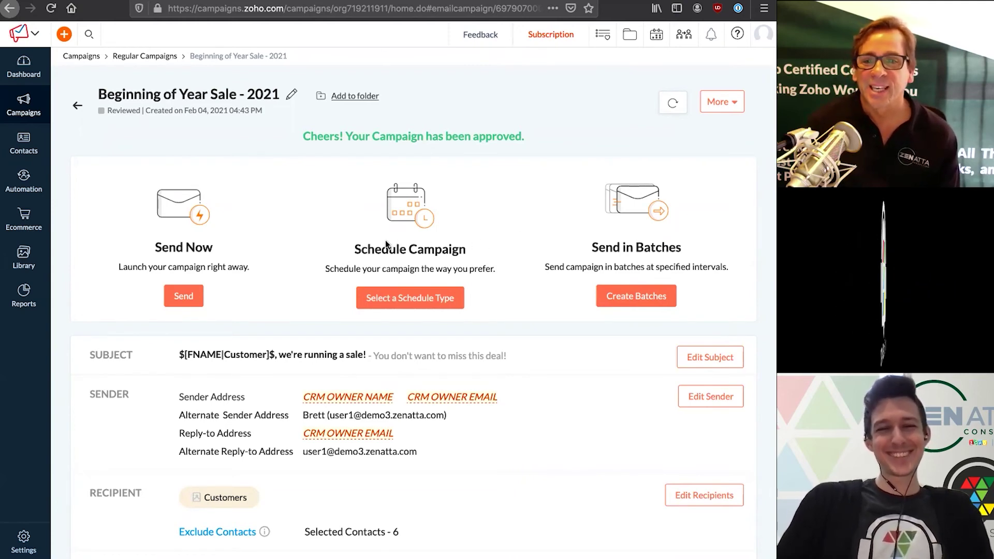
- On the approved campaign page, choose to schedule the campaign for later
{"action": "left_click_drag", "start_coordinate": [354, 250], "coordinate": [455, 250]}
{"action": "left_click", "coordinate": [455, 250]}
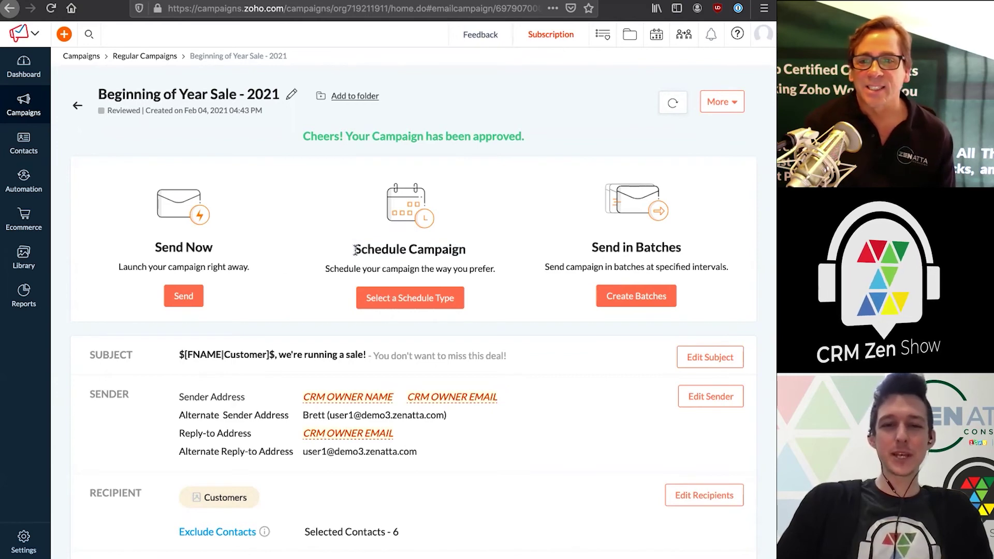
{"action": "left_click_drag", "start_coordinate": [355, 250], "coordinate": [390, 250]}
{"action": "left_click", "coordinate": [407, 127]}
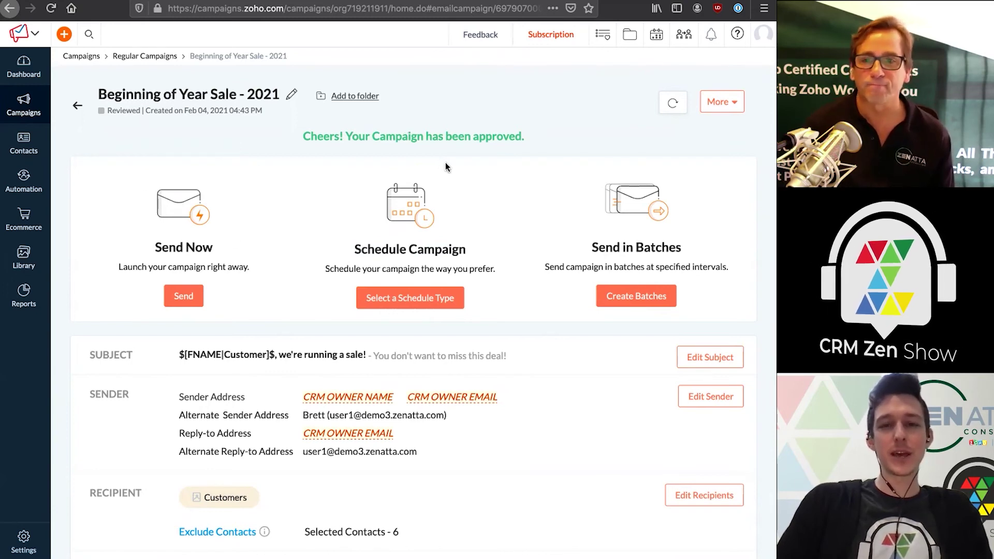
{"action": "left_click", "coordinate": [385, 294]}
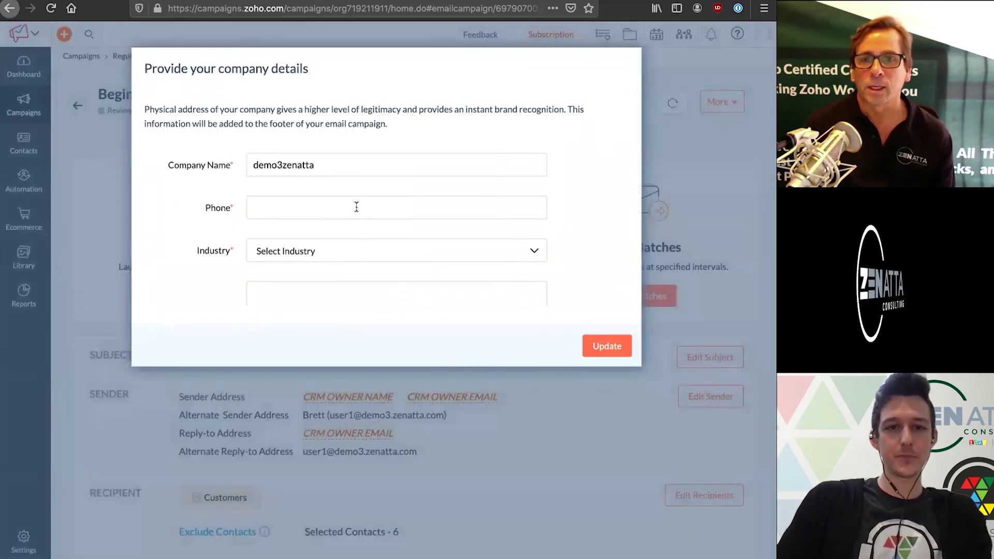
- Enter the company phone number and choose Accounting as the industry
{"action": "scroll", "coordinate": [357, 207], "scroll_direction": "down", "scroll_amount": 3}
{"action": "scroll", "coordinate": [356, 207], "scroll_direction": "up", "scroll_amount": 3}
{"action": "left_click", "coordinate": [356, 207]}
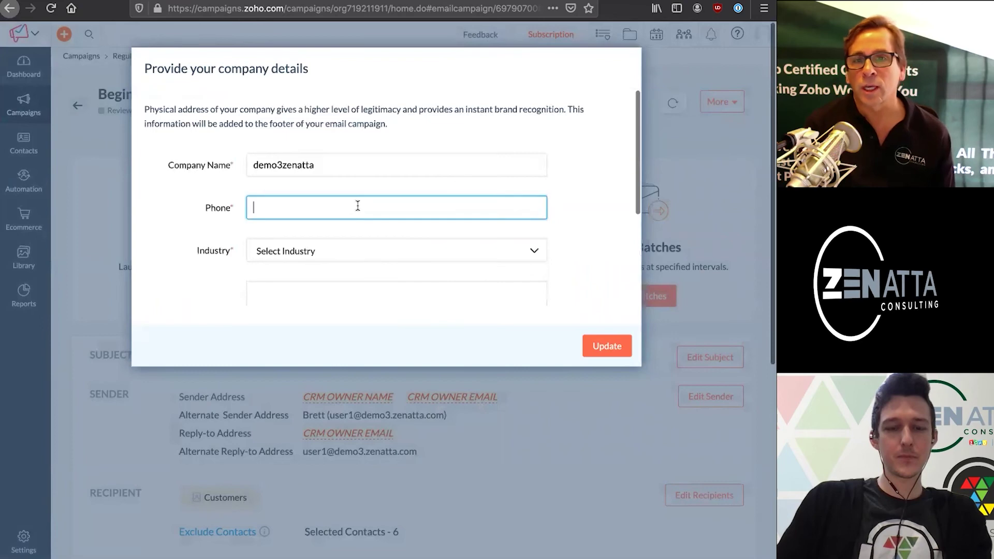
{"action": "type", "text": "123567890"}
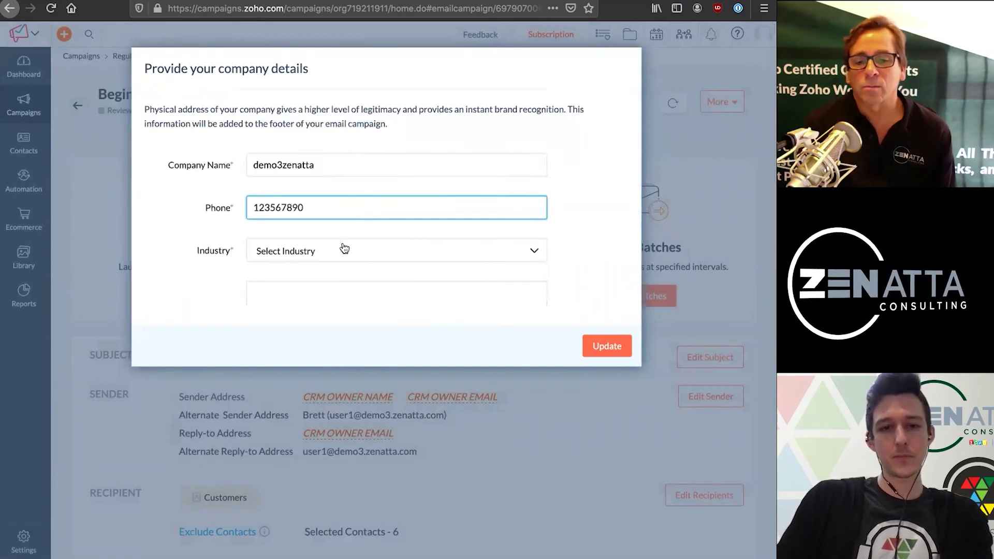
{"action": "left_click", "coordinate": [341, 250]}
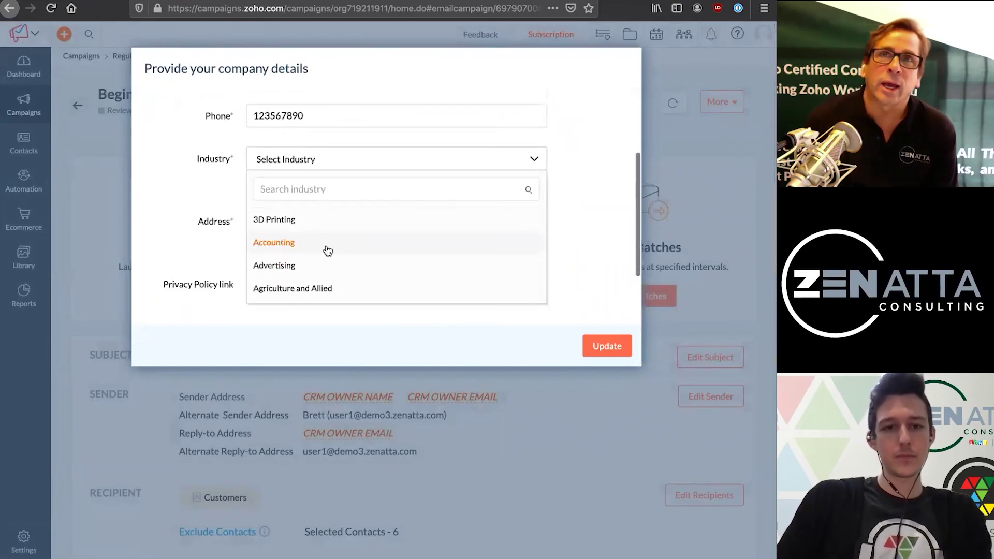
{"action": "left_click", "coordinate": [328, 250]}
- Fill in a placeholder company address and save the company details
{"action": "left_click", "coordinate": [328, 228]}
{"action": "type", "text": "S"}
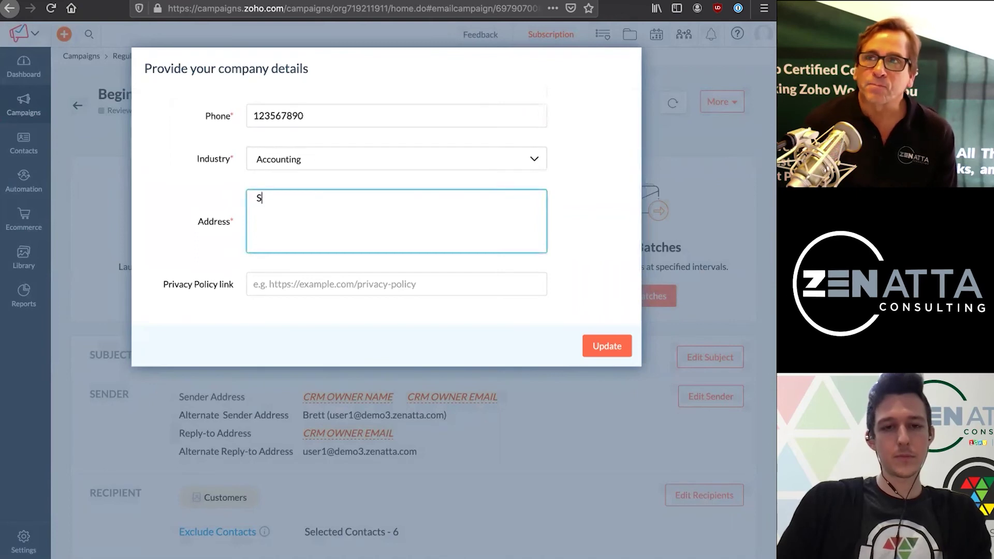
{"action": "type", "text": "ample Address"}
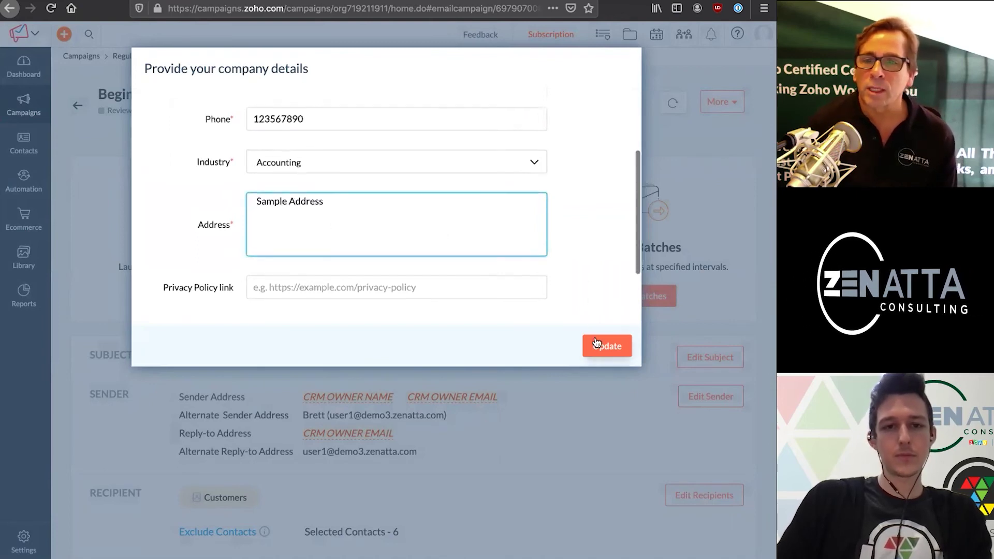
{"action": "left_click", "coordinate": [597, 343]}
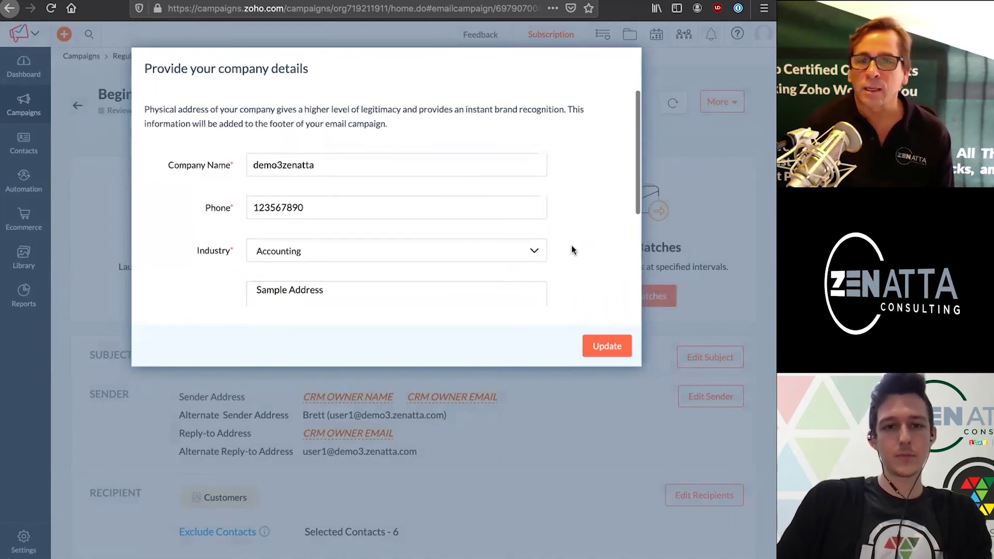
{"action": "left_click", "coordinate": [602, 340]}
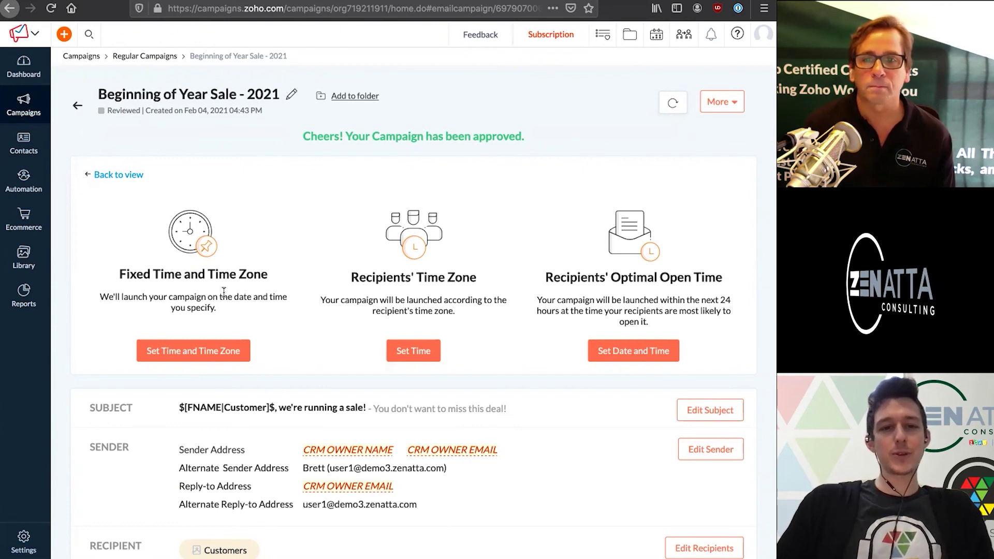
- Compare the Fixed Time, Recipients' Time Zone and Optimal Open Time options, then pick Fixed Time and Time Zone
{"action": "left_click_drag", "start_coordinate": [118, 273], "coordinate": [266, 276]}
{"action": "left_click", "coordinate": [303, 277]}
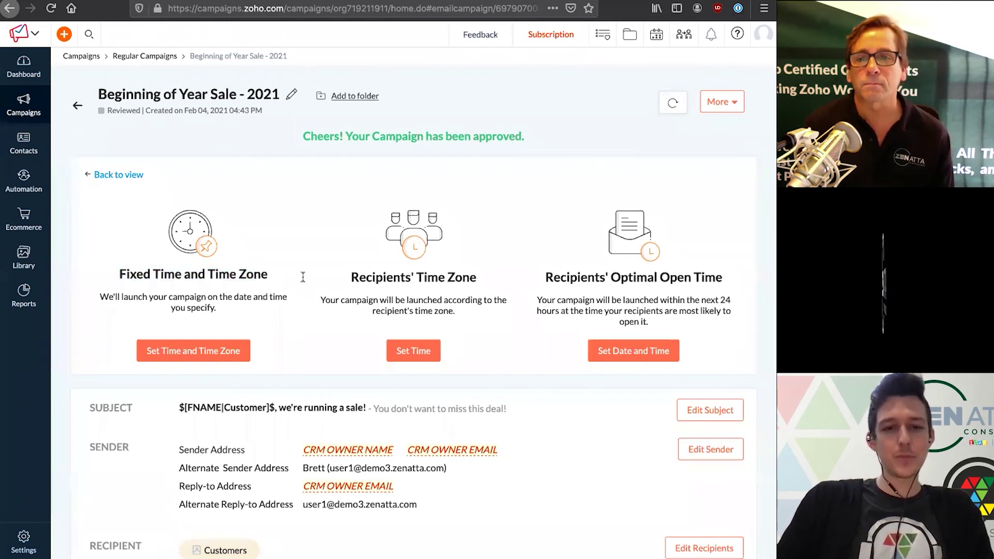
{"action": "left_click_drag", "start_coordinate": [350, 278], "coordinate": [475, 277]}
{"action": "left_click", "coordinate": [473, 274]}
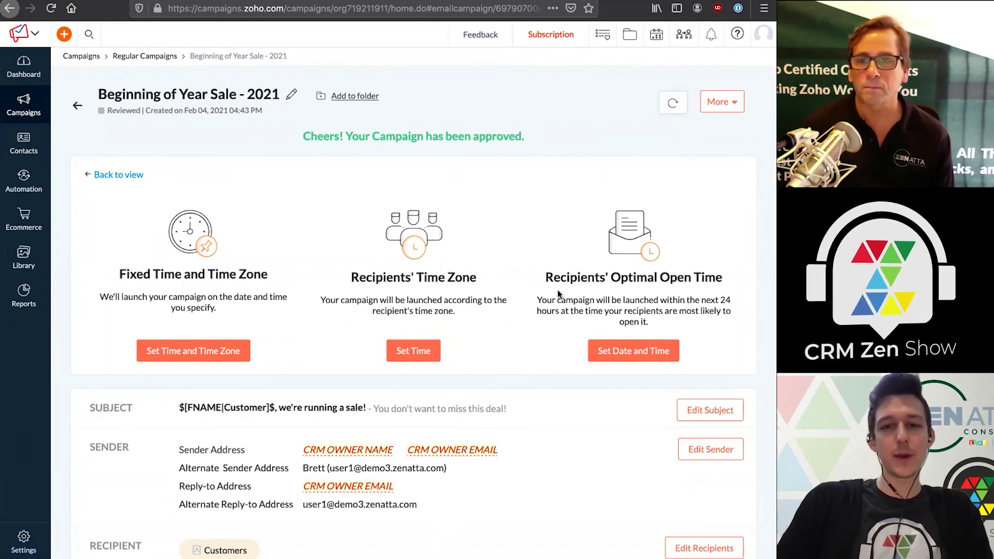
{"action": "left_click_drag", "start_coordinate": [546, 278], "coordinate": [715, 281]}
{"action": "left_click", "coordinate": [710, 282]}
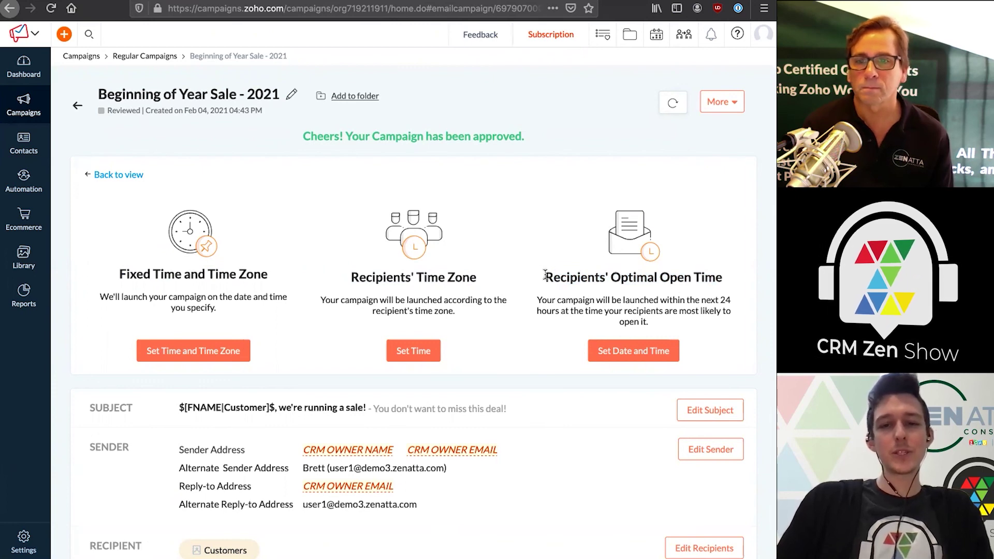
{"action": "left_click_drag", "start_coordinate": [545, 276], "coordinate": [661, 280]}
{"action": "left_click", "coordinate": [661, 280]}
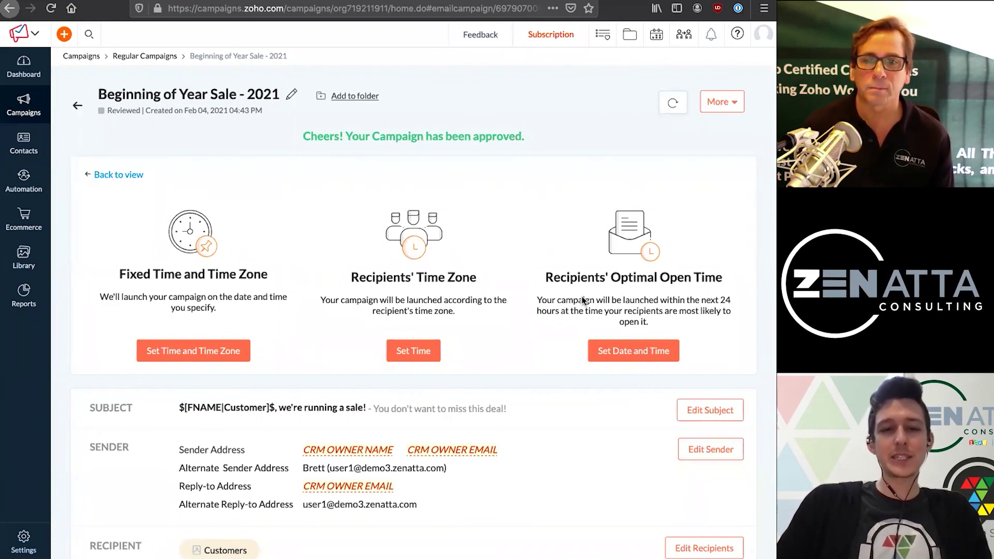
{"action": "left_click_drag", "start_coordinate": [154, 274], "coordinate": [188, 275]}
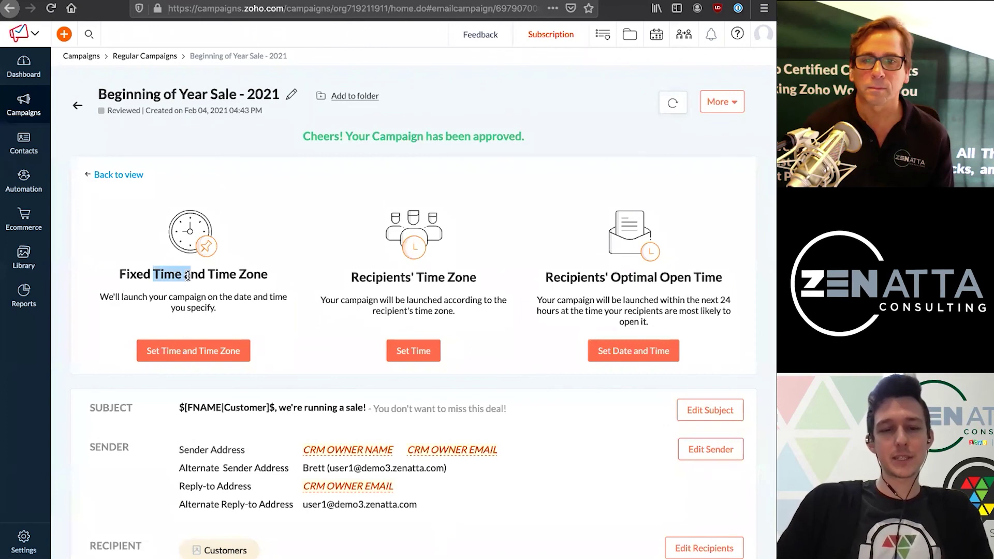
{"action": "left_click", "coordinate": [186, 351]}
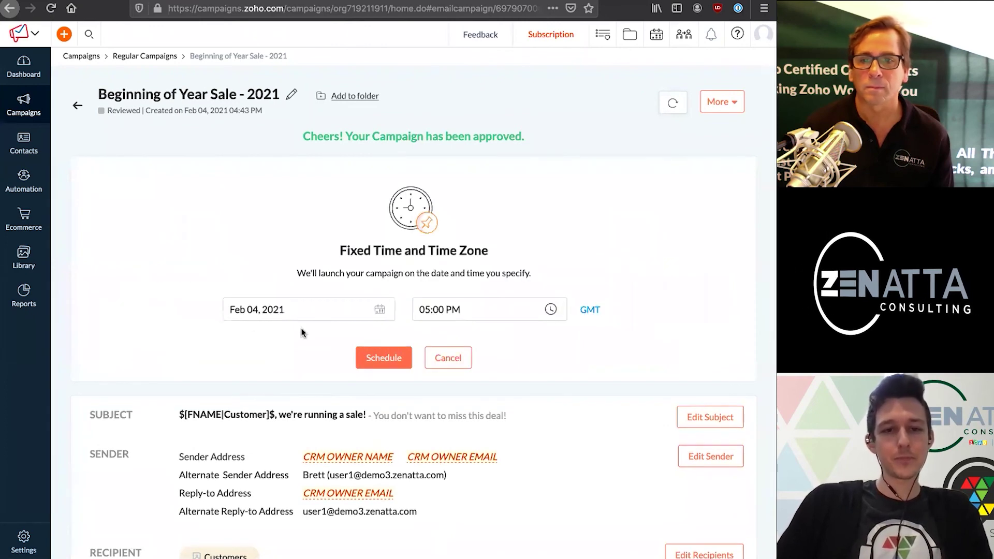
- Set the send date to Feb 08, 2021 and the time to 07:00 AM
{"action": "left_click", "coordinate": [314, 313]}
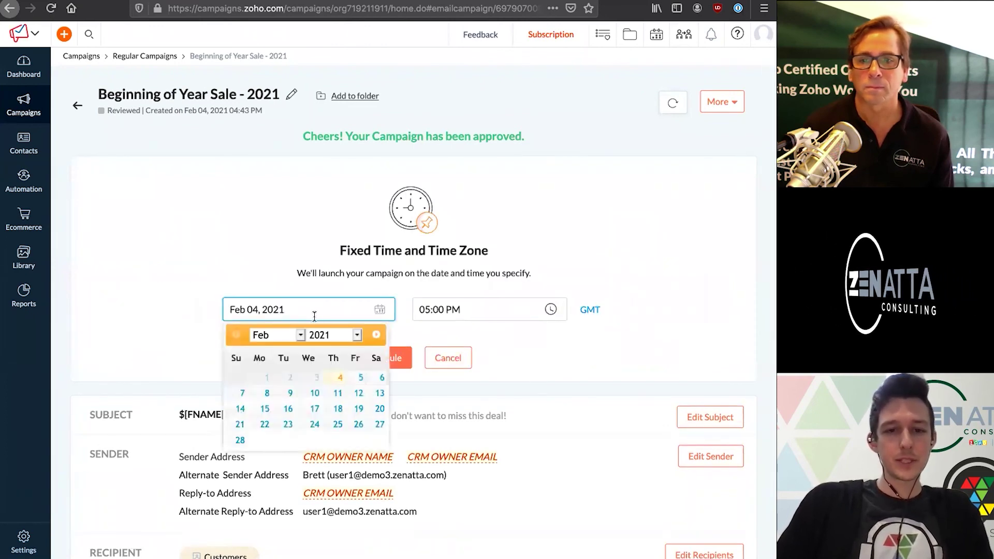
{"action": "left_click", "coordinate": [267, 393]}
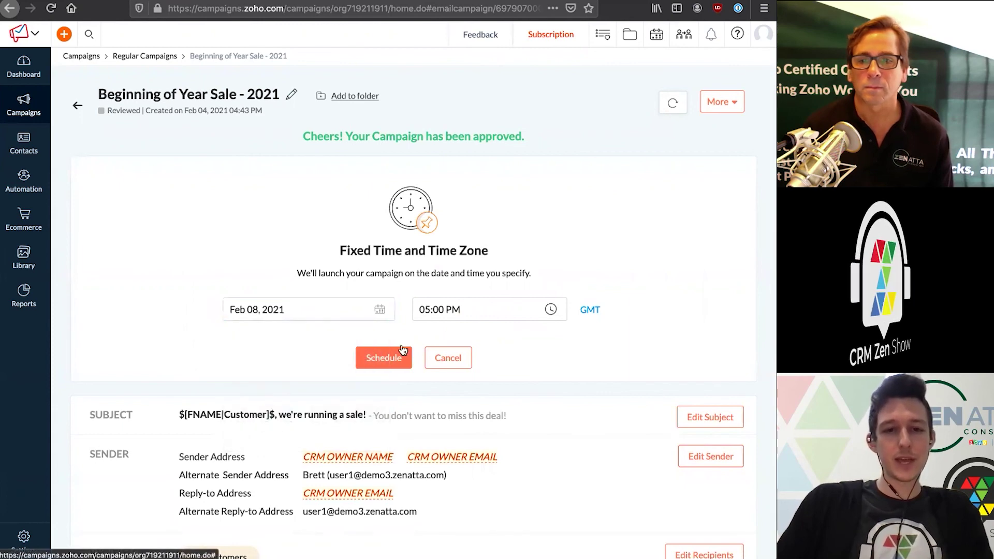
{"action": "left_click", "coordinate": [458, 310]}
{"action": "left_click", "coordinate": [447, 340]}
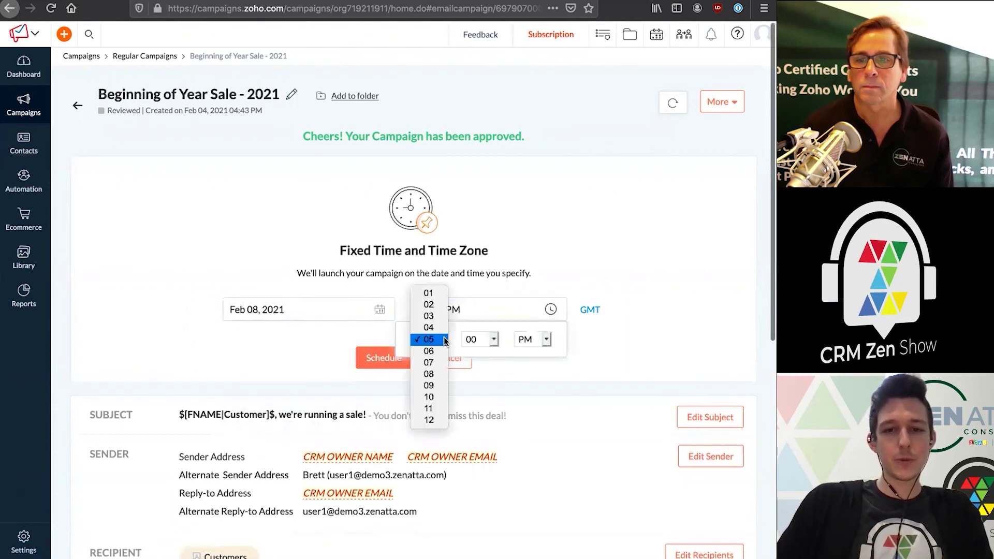
{"action": "left_click", "coordinate": [430, 363]}
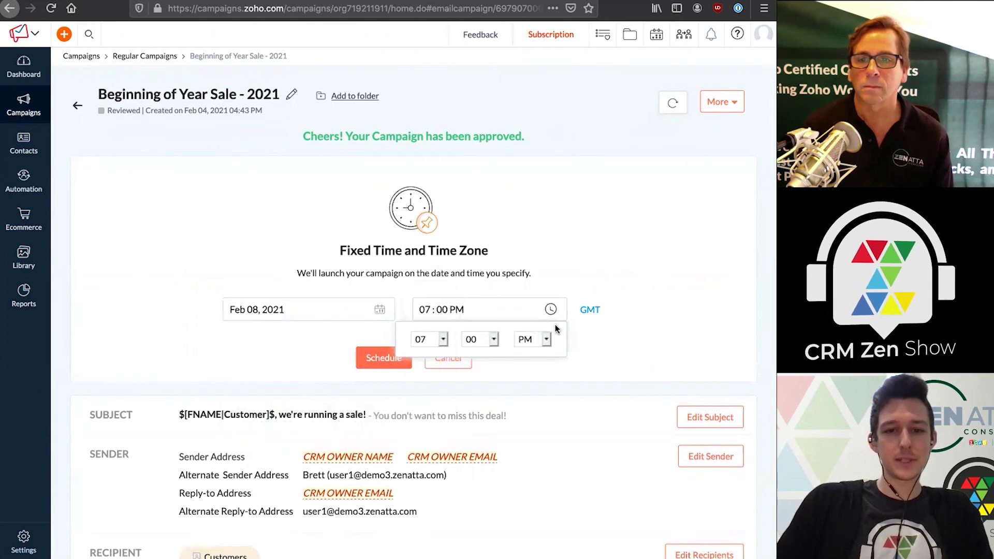
{"action": "left_click", "coordinate": [546, 339]}
{"action": "left_click", "coordinate": [546, 328]}
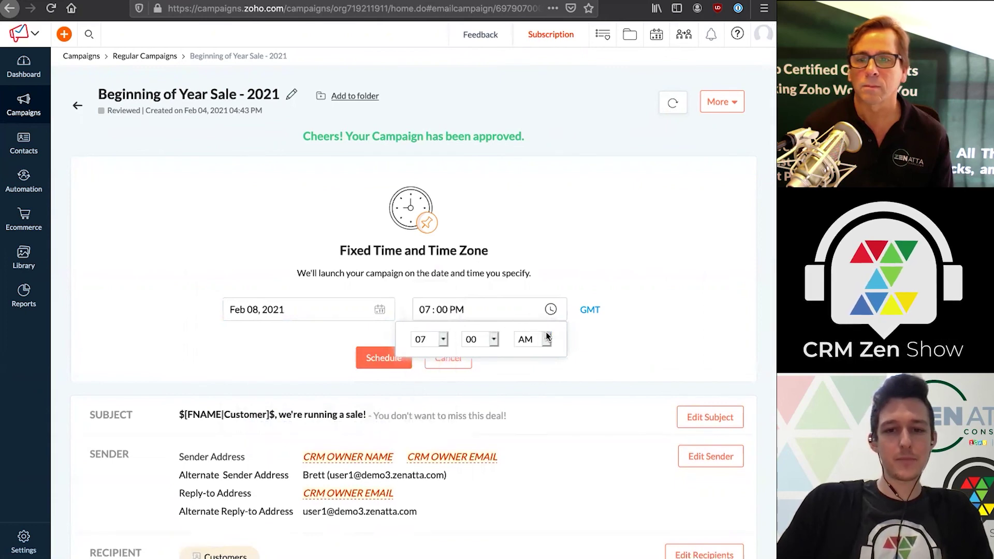
- Choose the America/Vancouver (GMT -8:00) time zone and schedule the campaign
{"action": "left_click", "coordinate": [590, 312]}
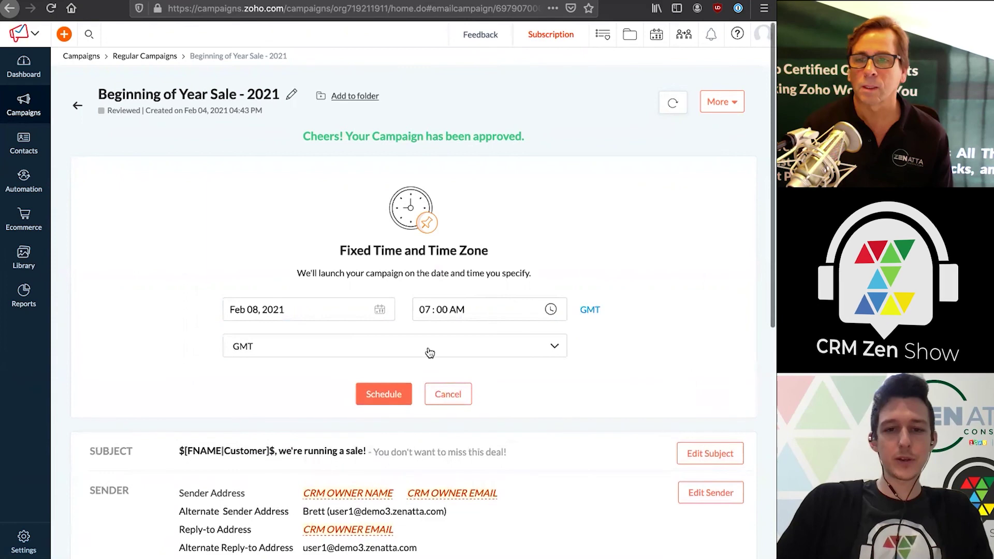
{"action": "left_click", "coordinate": [430, 353]}
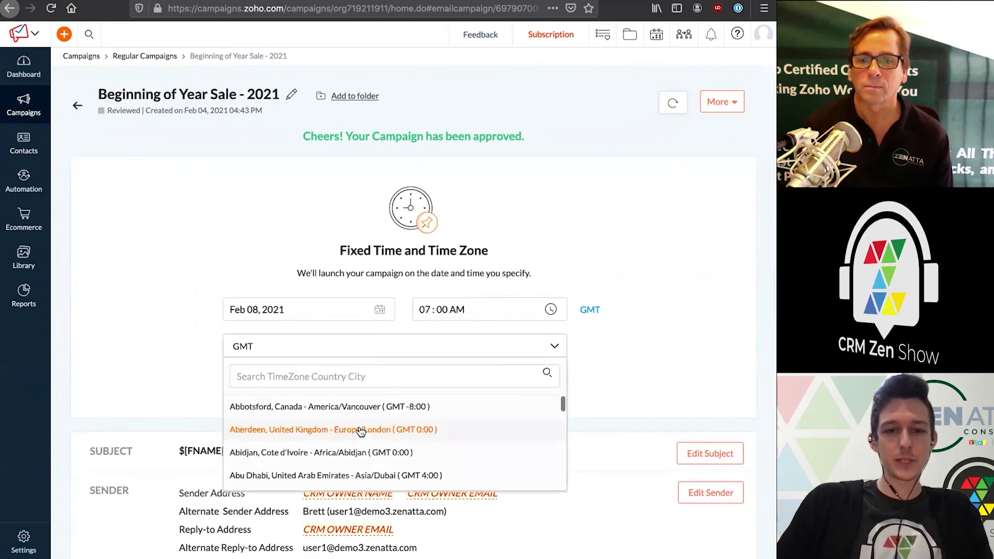
{"action": "left_click", "coordinate": [362, 409]}
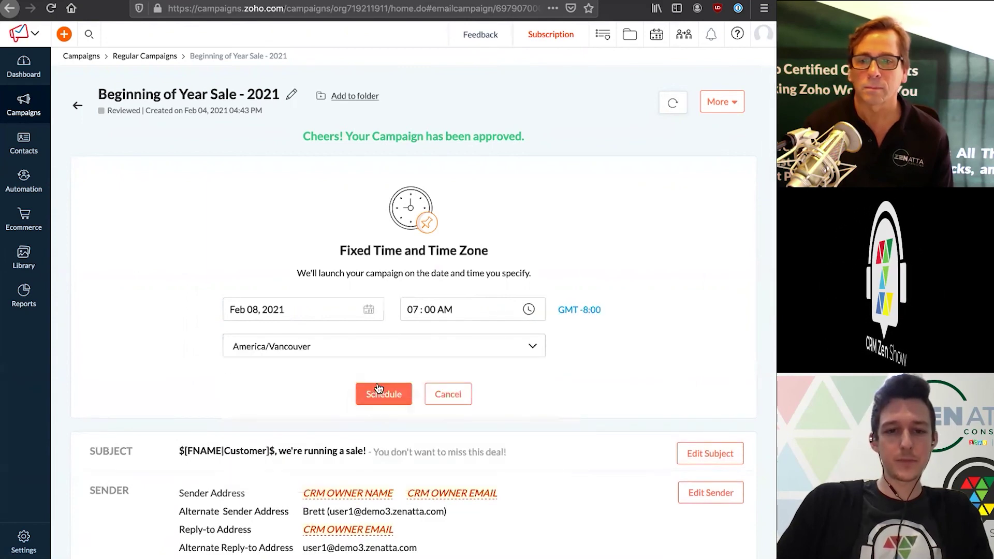
{"action": "scroll", "coordinate": [390, 377], "scroll_direction": "down", "scroll_amount": 1}
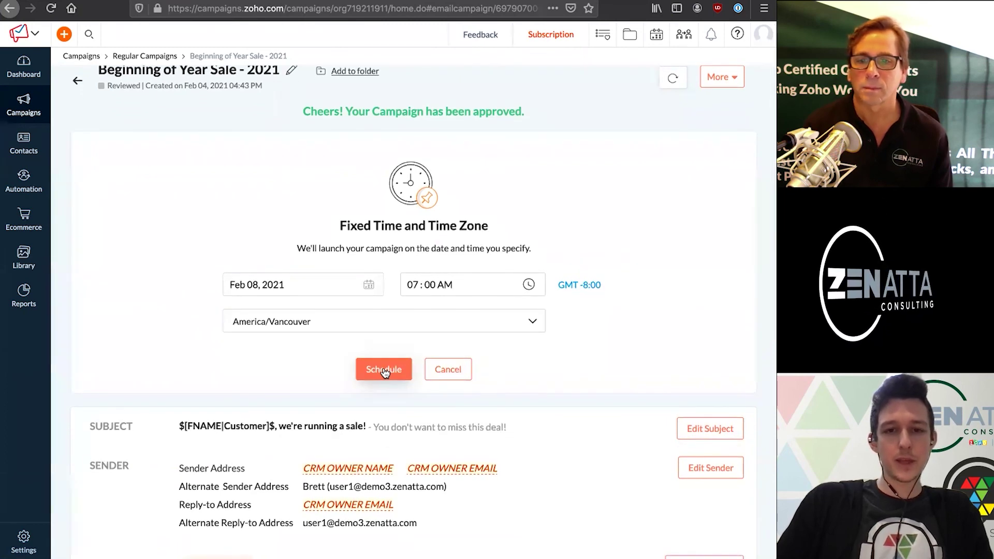
{"action": "left_click", "coordinate": [383, 370]}
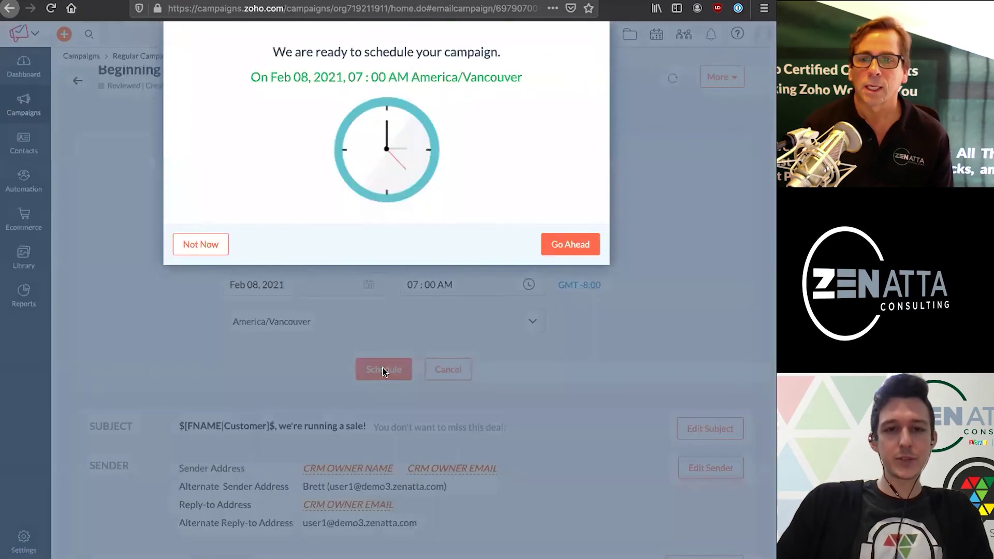
- Confirm the schedule for Feb 08, 2021, 07:00 AM America/Vancouver with Go Ahead
{"action": "left_click", "coordinate": [581, 248]}
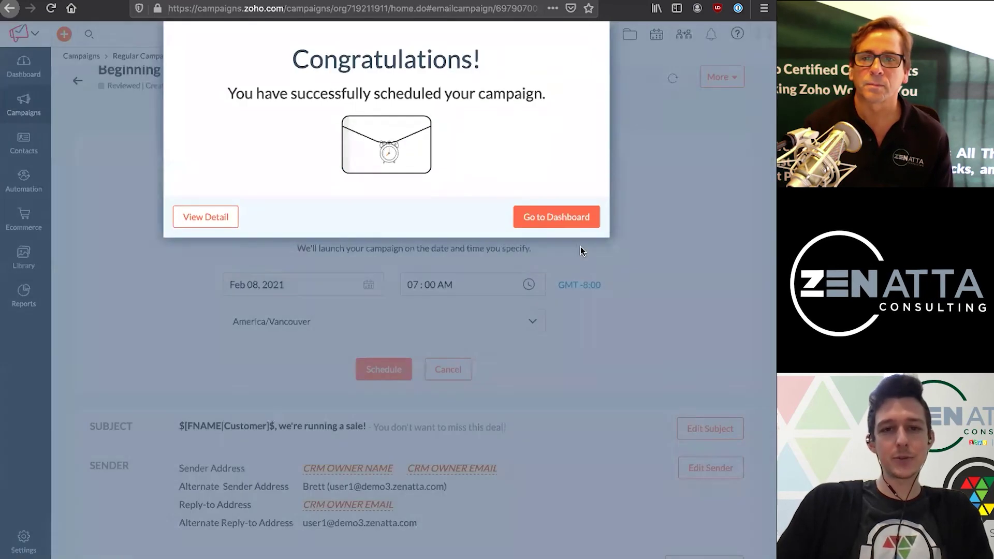